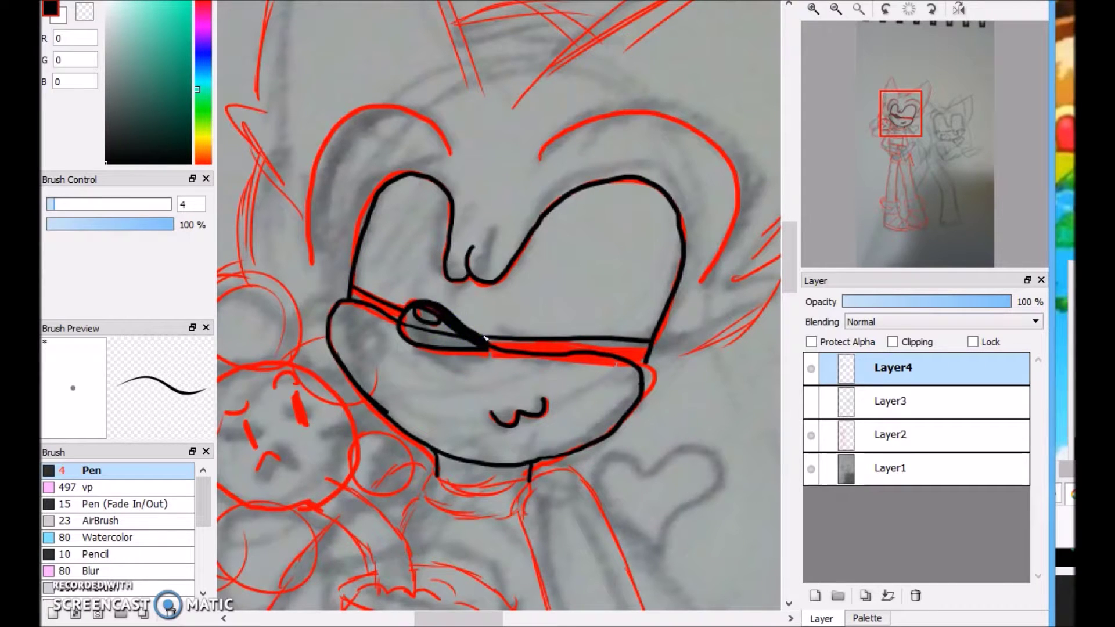
Step: Ink the collar around the character's neck and the oval rim of the flower pot over the red sketch
{"action": "left_click_drag", "start_coordinate": [900, 129], "coordinate": [882, 103]}
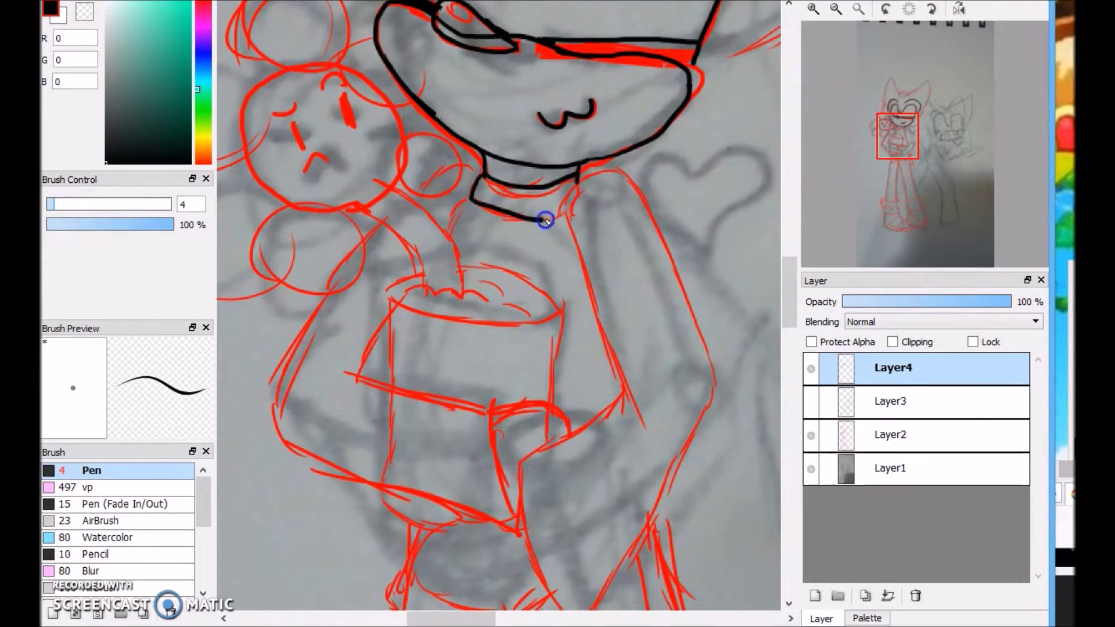
{"action": "left_click_drag", "start_coordinate": [921, 162], "coordinate": [895, 143]}
{"action": "left_click_drag", "start_coordinate": [424, 219], "coordinate": [594, 237]}
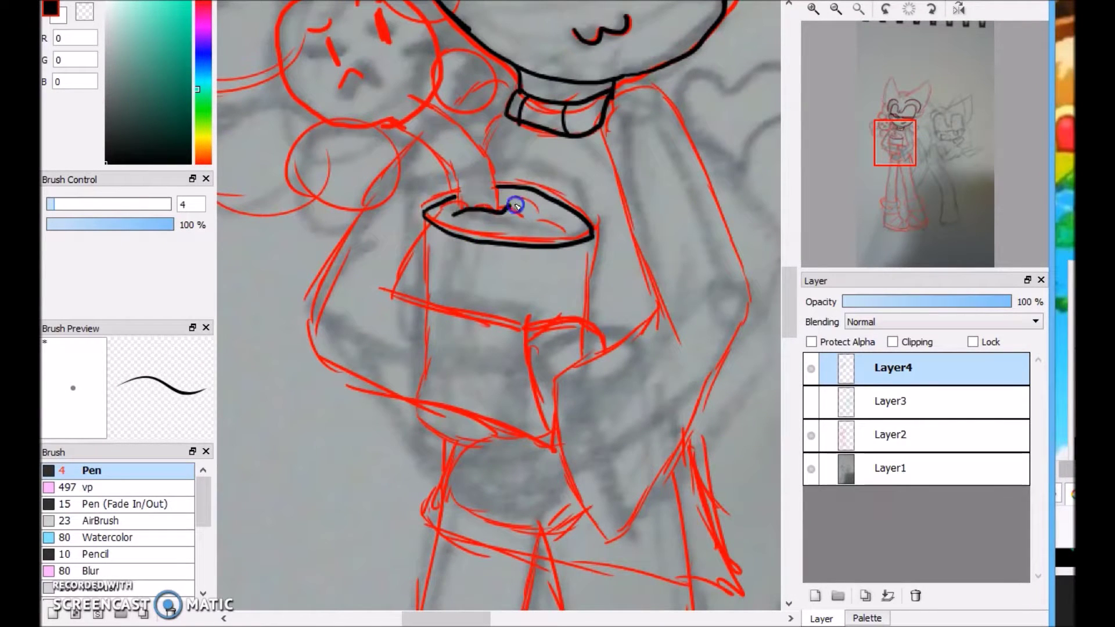
{"action": "left_click_drag", "start_coordinate": [895, 143], "coordinate": [896, 137]}
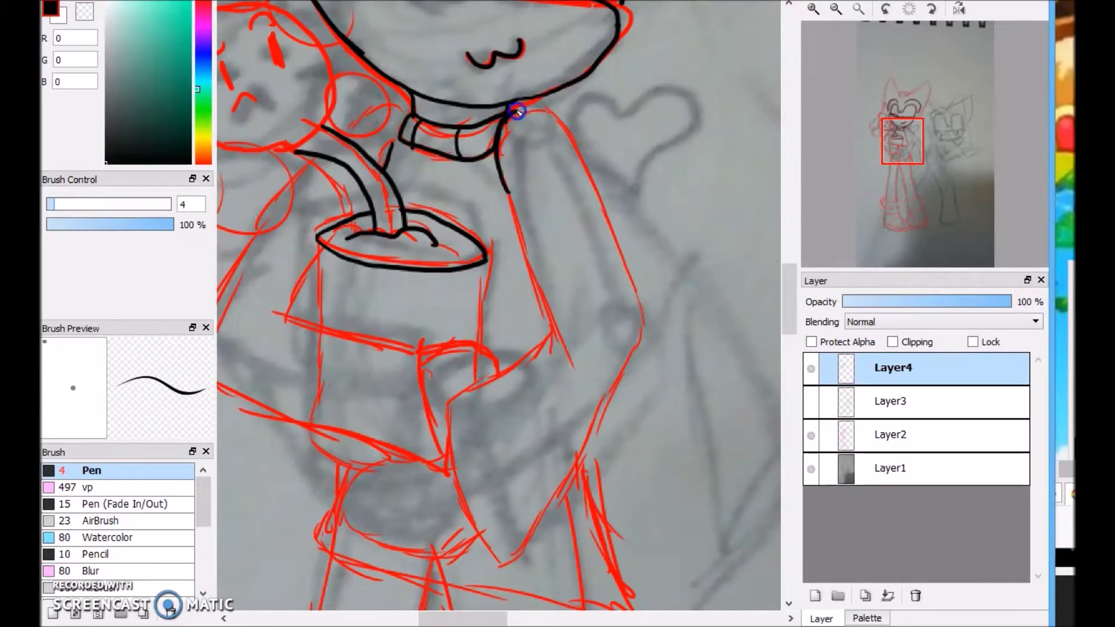
Step: Ink the right sleeve from the shoulder past the elbow to its pointed lower tip
{"action": "left_click_drag", "start_coordinate": [517, 110], "coordinate": [575, 145]}
{"action": "left_click_drag", "start_coordinate": [497, 150], "coordinate": [556, 347]}
{"action": "mouse_move", "coordinate": [443, 397]}
{"action": "left_mouse_down"}
{"action": "mouse_move", "coordinate": [449, 443]}
{"action": "mouse_move", "coordinate": [556, 481]}
{"action": "mouse_move", "coordinate": [485, 536]}
{"action": "mouse_move", "coordinate": [568, 470]}
{"action": "left_mouse_up"}
{"action": "key", "text": "ctrl+z"}
{"action": "left_click_drag", "start_coordinate": [620, 377], "coordinate": [643, 329]}
{"action": "left_click_drag", "start_coordinate": [575, 145], "coordinate": [635, 277]}
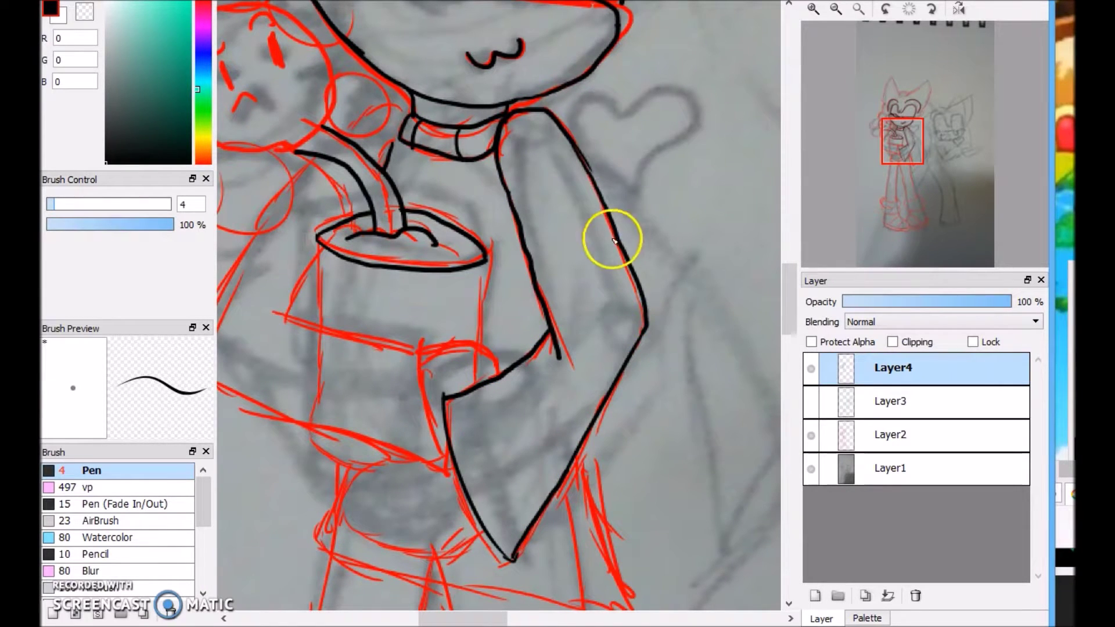
Step: Ink the left side of the flower pot and the eyes, brows and mouth on the flower's face
{"action": "left_click_drag", "start_coordinate": [841, 212], "coordinate": [831, 223]}
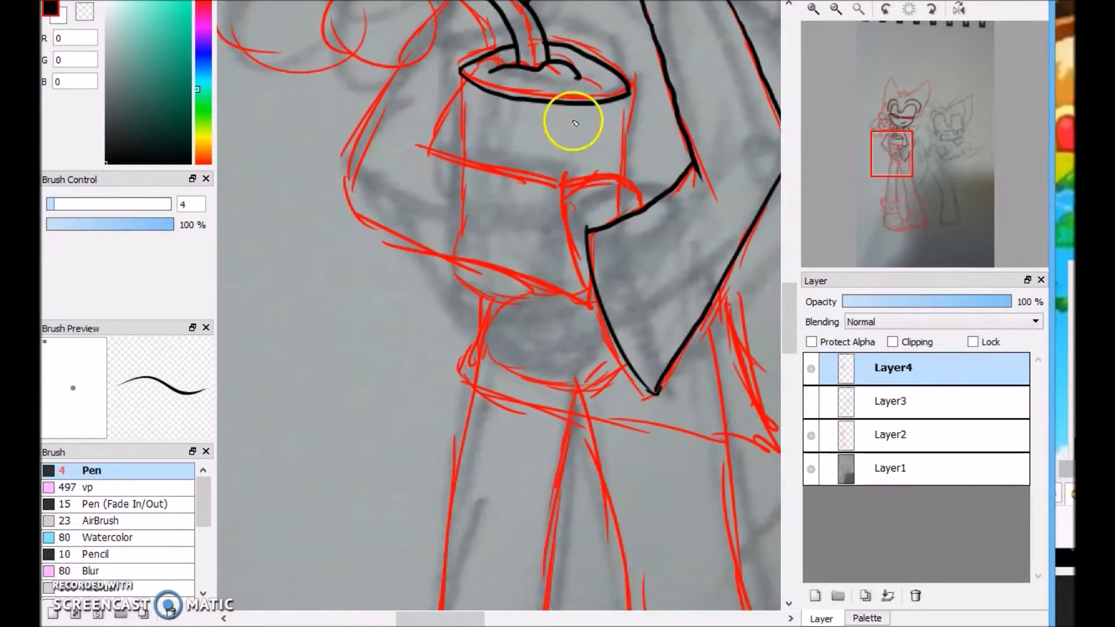
{"action": "left_click_drag", "start_coordinate": [574, 123], "coordinate": [586, 254]}
{"action": "left_click_drag", "start_coordinate": [883, 145], "coordinate": [879, 124]}
{"action": "left_click_drag", "start_coordinate": [540, 286], "coordinate": [549, 309]}
{"action": "left_click_drag", "start_coordinate": [502, 274], "coordinate": [537, 268]}
{"action": "mouse_move", "coordinate": [555, 254]}
{"action": "left_mouse_down"}
{"action": "mouse_move", "coordinate": [588, 239]}
{"action": "mouse_move", "coordinate": [598, 285]}
{"action": "left_mouse_up"}
{"action": "left_click_drag", "start_coordinate": [543, 327], "coordinate": [565, 313]}
{"action": "left_click_drag", "start_coordinate": [554, 341], "coordinate": [576, 337]}
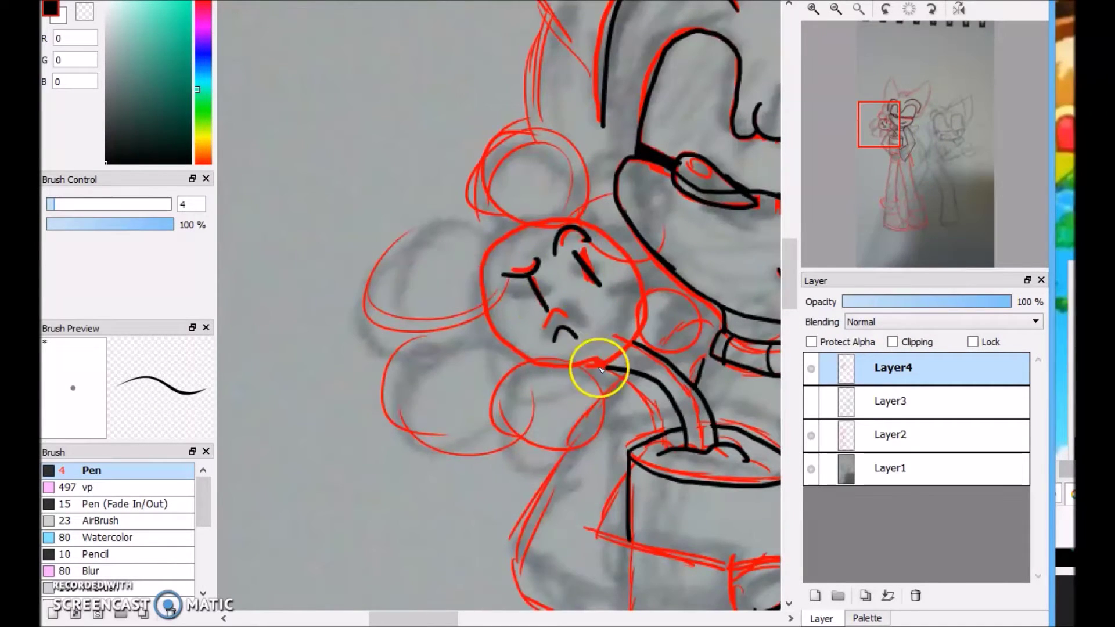
{"action": "left_click_drag", "start_coordinate": [495, 252], "coordinate": [615, 356]}
{"action": "key", "text": "ctrl+z"}
{"action": "left_click_drag", "start_coordinate": [487, 252], "coordinate": [614, 357]}
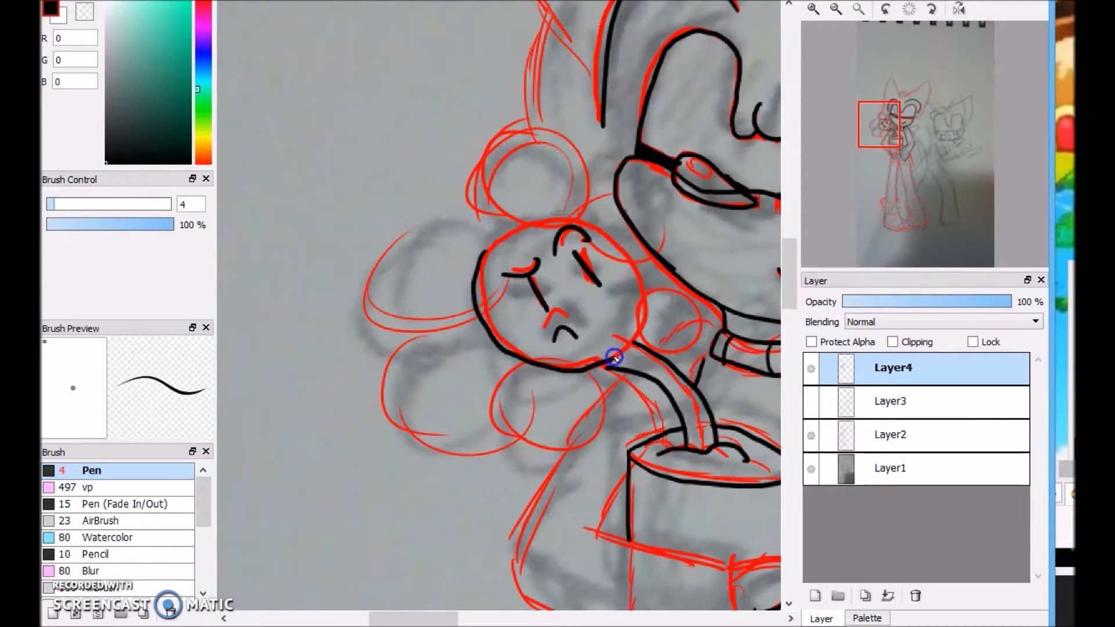
{"action": "key", "text": "ctrl+z"}
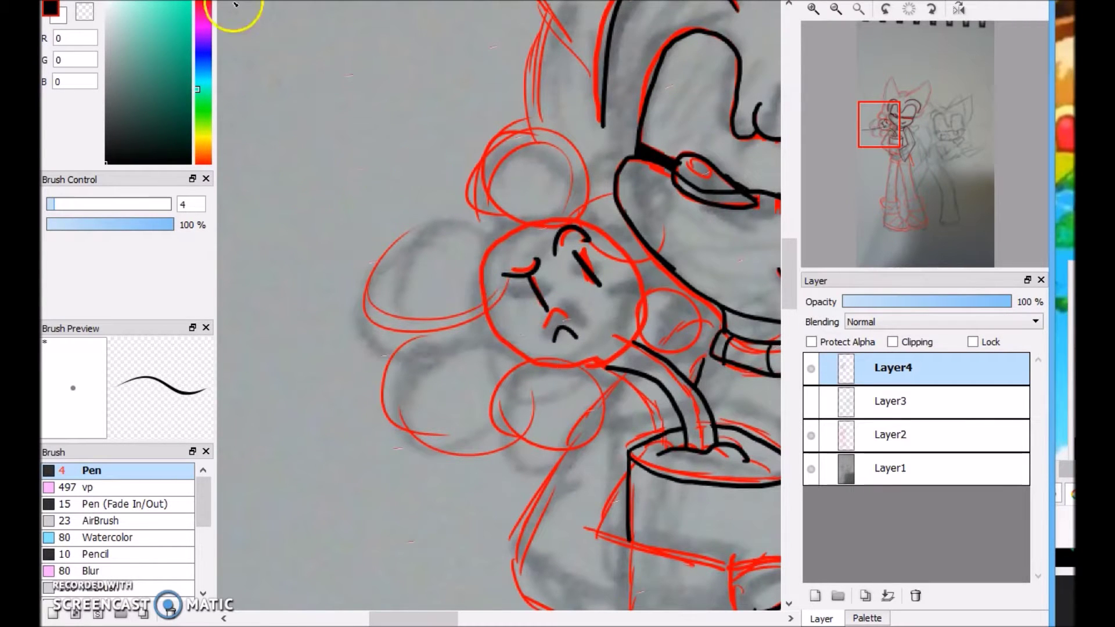
Step: Outline the flower's round face with a smooth closed curve and ink the petals around it
{"action": "left_click_drag", "start_coordinate": [551, 374], "coordinate": [493, 269]}
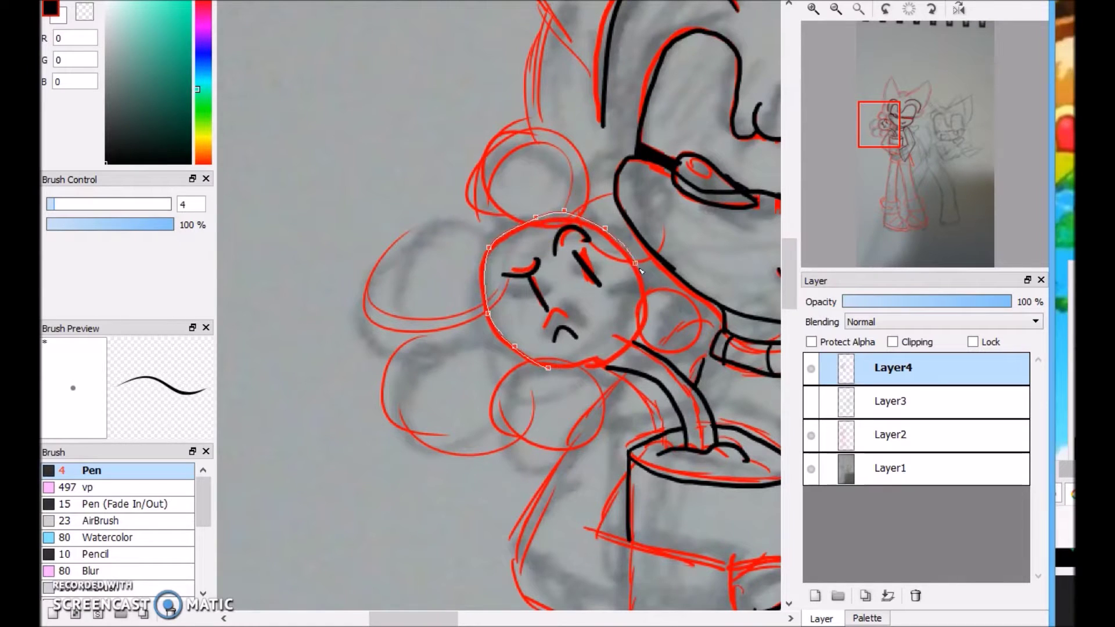
{"action": "left_click", "coordinate": [548, 370]}
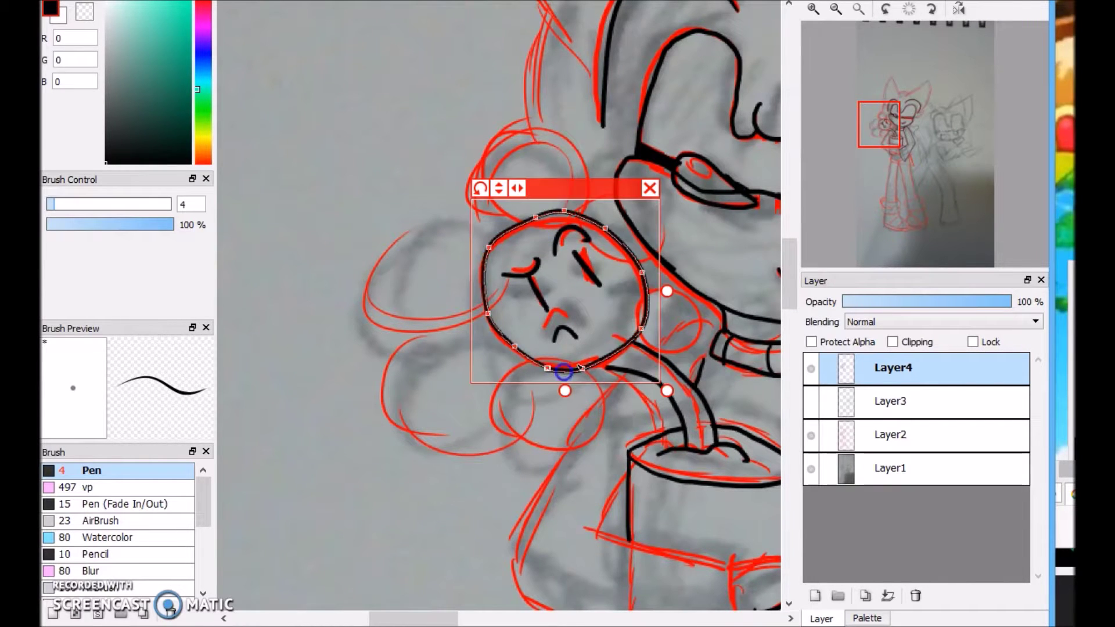
{"action": "key", "text": "Return"}
{"action": "left_click_drag", "start_coordinate": [607, 365], "coordinate": [607, 365]}
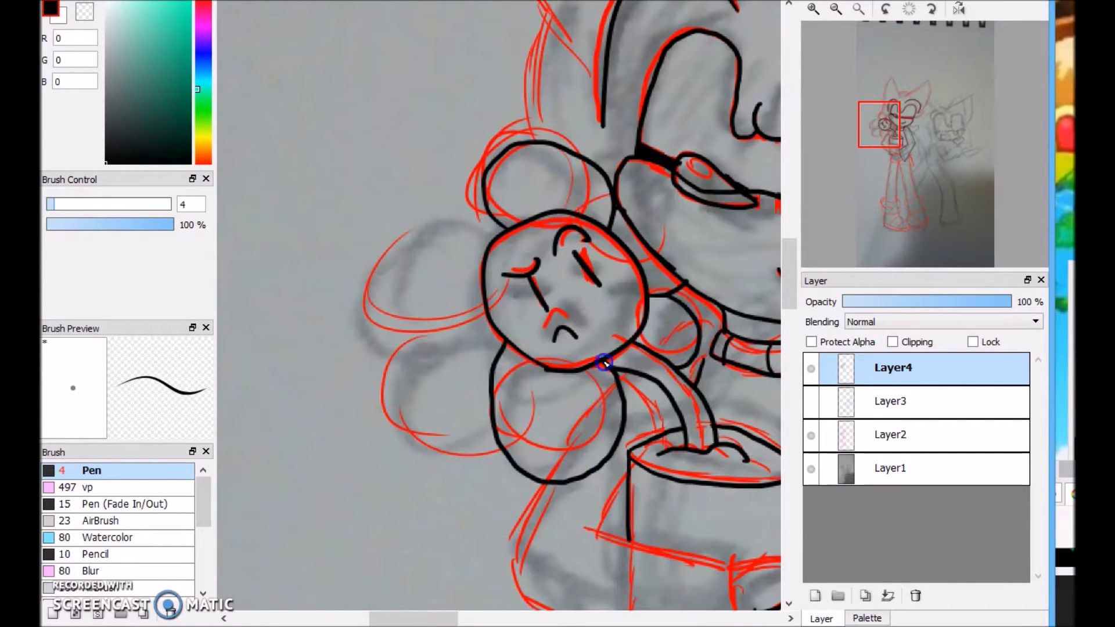
Step: Ink the left sleeve wrapped around the flower pot and the hand holding the pot
{"action": "left_click_drag", "start_coordinate": [880, 137], "coordinate": [887, 152]}
{"action": "mouse_move", "coordinate": [457, 257]}
{"action": "left_mouse_down"}
{"action": "mouse_move", "coordinate": [600, 430]}
{"action": "mouse_move", "coordinate": [673, 465]}
{"action": "left_mouse_up"}
{"action": "left_click_drag", "start_coordinate": [544, 246], "coordinate": [508, 322]}
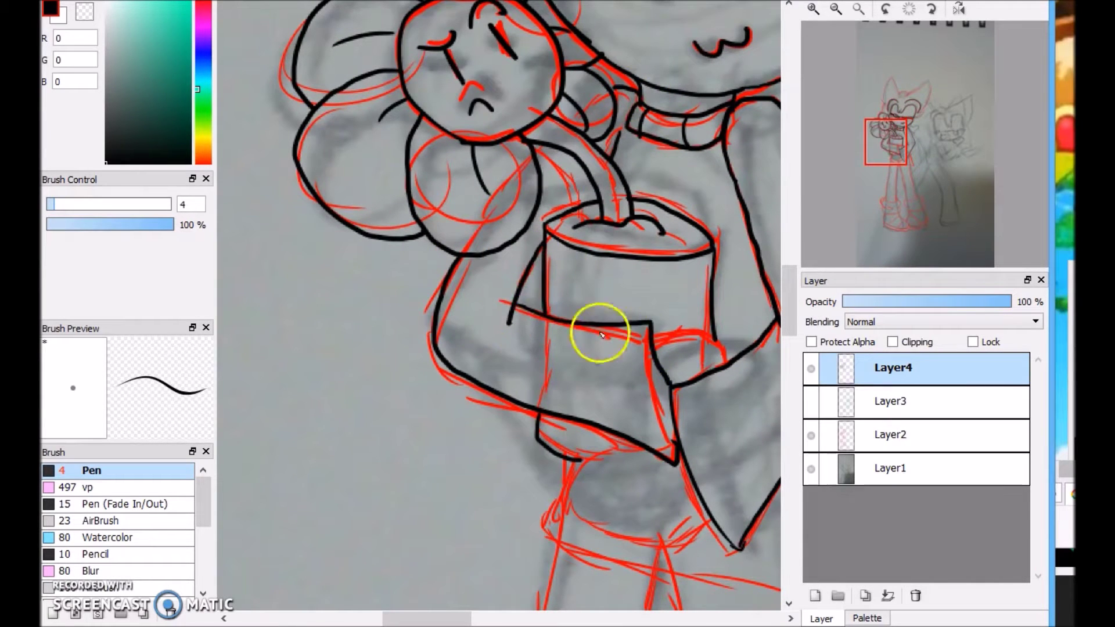
{"action": "left_click_drag", "start_coordinate": [654, 326], "coordinate": [747, 347]}
Step: Ink the waist and the flared hem of the shirt below the pot
{"action": "left_click_drag", "start_coordinate": [921, 169], "coordinate": [900, 163]}
{"action": "mouse_move", "coordinate": [569, 215]}
{"action": "left_mouse_down"}
{"action": "mouse_move", "coordinate": [486, 261]}
{"action": "mouse_move", "coordinate": [624, 329]}
{"action": "left_mouse_up"}
{"action": "left_click_drag", "start_coordinate": [460, 274], "coordinate": [470, 345]}
Step: Ink the left cheek tuft and the outline of the left ear
{"action": "mouse_move", "coordinate": [888, 172]}
{"action": "left_mouse_down"}
{"action": "mouse_move", "coordinate": [903, 181]}
{"action": "mouse_move", "coordinate": [894, 120]}
{"action": "left_mouse_up"}
{"action": "left_click_drag", "start_coordinate": [373, 224], "coordinate": [415, 313]}
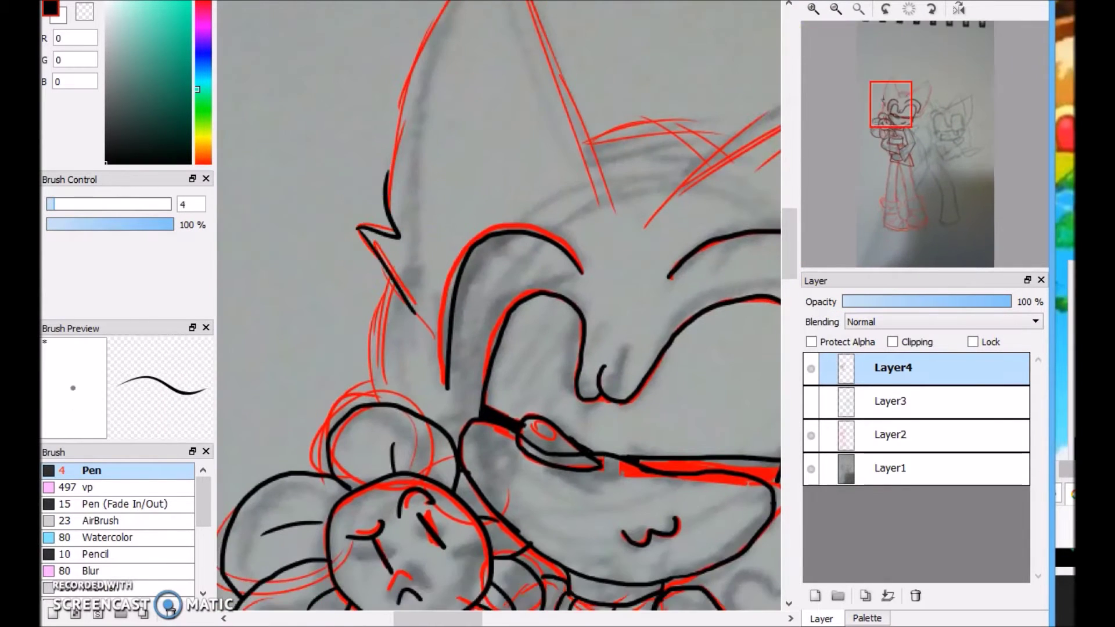
{"action": "left_click_drag", "start_coordinate": [914, 95], "coordinate": [906, 64]}
{"action": "left_click_drag", "start_coordinate": [530, 157], "coordinate": [670, 395]}
{"action": "left_click_drag", "start_coordinate": [887, 87], "coordinate": [884, 103]}
{"action": "left_click_drag", "start_coordinate": [455, 414], "coordinate": [485, 286]}
Step: Ink the hair curve between the ears, the right ear with its inner outline and the right cheek tuft
{"action": "left_click_drag", "start_coordinate": [901, 161], "coordinate": [917, 155]}
{"action": "mouse_move", "coordinate": [285, 381]}
{"action": "left_mouse_down"}
{"action": "mouse_move", "coordinate": [306, 81]}
{"action": "mouse_move", "coordinate": [433, 247]}
{"action": "left_mouse_up"}
{"action": "mouse_move", "coordinate": [908, 99]}
{"action": "left_mouse_down"}
{"action": "mouse_move", "coordinate": [935, 114]}
{"action": "mouse_move", "coordinate": [917, 96]}
{"action": "left_mouse_up"}
{"action": "left_click_drag", "start_coordinate": [287, 336], "coordinate": [625, 102]}
{"action": "left_click_drag", "start_coordinate": [504, 518], "coordinate": [482, 607]}
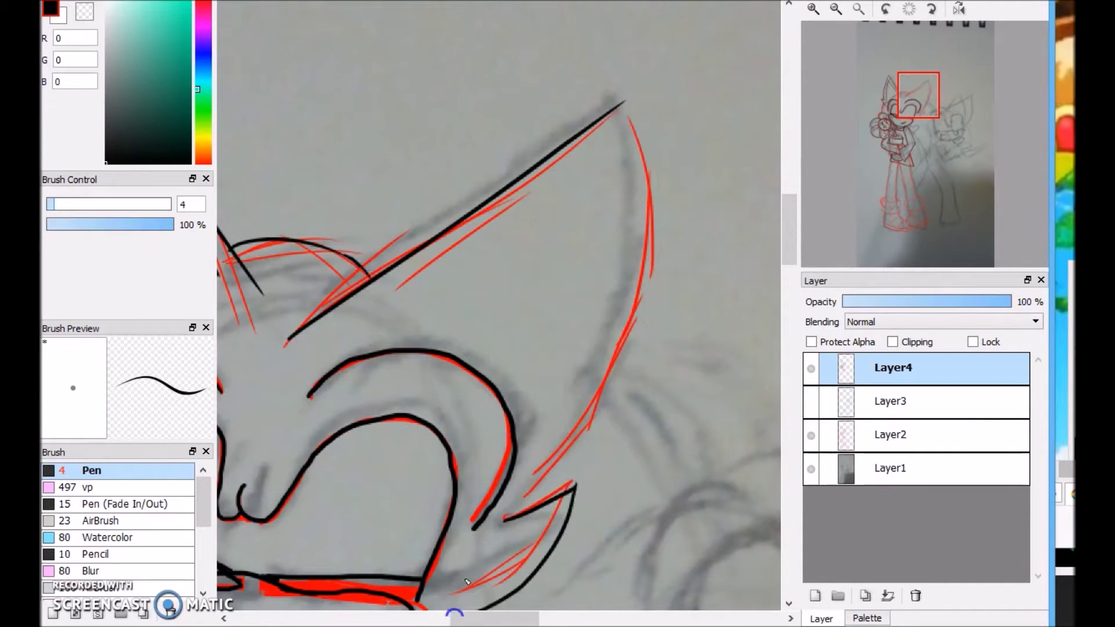
{"action": "left_click_drag", "start_coordinate": [348, 330], "coordinate": [590, 229]}
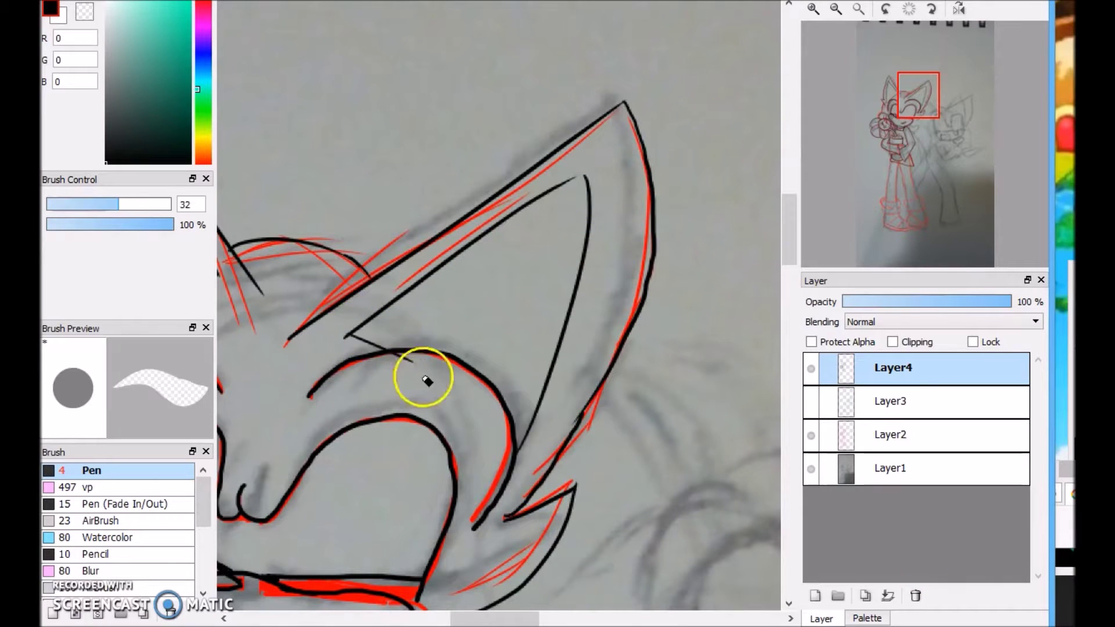
{"action": "mouse_move", "coordinate": [607, 149]}
{"action": "left_mouse_down"}
{"action": "mouse_move", "coordinate": [590, 329]}
{"action": "mouse_move", "coordinate": [555, 406]}
{"action": "left_mouse_up"}
Step: Redraw the left cheek tuft as a larger spike and ink the left ear's outline again
{"action": "mouse_move", "coordinate": [921, 110]}
{"action": "left_mouse_down"}
{"action": "mouse_move", "coordinate": [888, 92]}
{"action": "mouse_move", "coordinate": [864, 117]}
{"action": "mouse_move", "coordinate": [880, 127]}
{"action": "mouse_move", "coordinate": [883, 99]}
{"action": "left_mouse_up"}
{"action": "left_click_drag", "start_coordinate": [521, 463], "coordinate": [439, 316]}
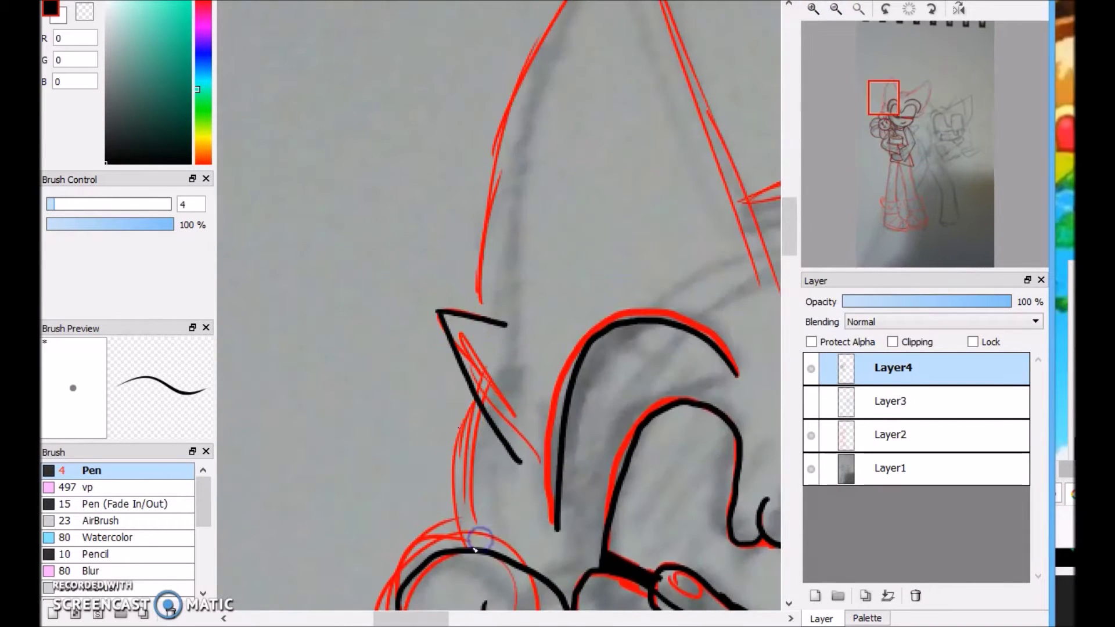
{"action": "scroll", "coordinate": [726, 165], "scroll_direction": "up", "scroll_amount": 3}
{"action": "mouse_move", "coordinate": [598, 9]}
{"action": "left_mouse_down"}
{"action": "mouse_move", "coordinate": [450, 458]}
{"action": "mouse_move", "coordinate": [755, 348]}
{"action": "left_mouse_up"}
{"action": "mouse_move", "coordinate": [528, 534]}
{"action": "left_mouse_down"}
{"action": "mouse_move", "coordinate": [528, 356]}
{"action": "mouse_move", "coordinate": [645, 427]}
{"action": "left_mouse_up"}
Step: Redraw the right cheek tuft and ink both edges of the right ear up to its pointed tip
{"action": "mouse_move", "coordinate": [884, 100]}
{"action": "left_mouse_down"}
{"action": "mouse_move", "coordinate": [935, 142]}
{"action": "mouse_move", "coordinate": [928, 116]}
{"action": "left_mouse_up"}
{"action": "left_click_drag", "start_coordinate": [322, 490], "coordinate": [452, 342]}
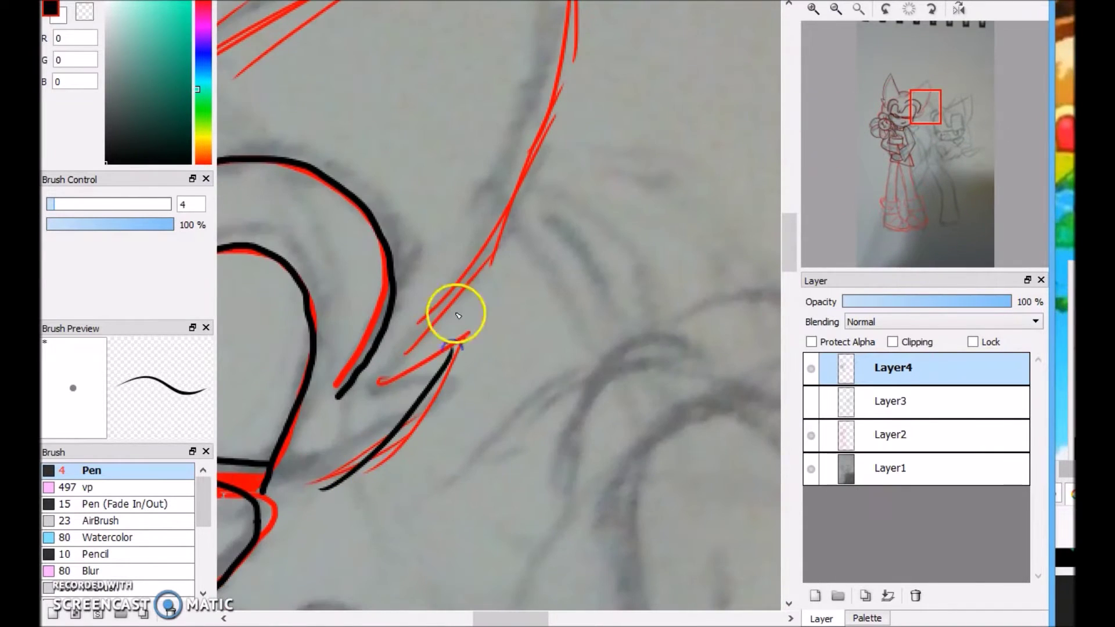
{"action": "left_click_drag", "start_coordinate": [925, 106], "coordinate": [922, 112]}
{"action": "left_click_drag", "start_coordinate": [866, 172], "coordinate": [870, 152]}
{"action": "left_click_drag", "start_coordinate": [453, 137], "coordinate": [532, 251]}
{"action": "left_click_drag", "start_coordinate": [525, 349], "coordinate": [500, 103]}
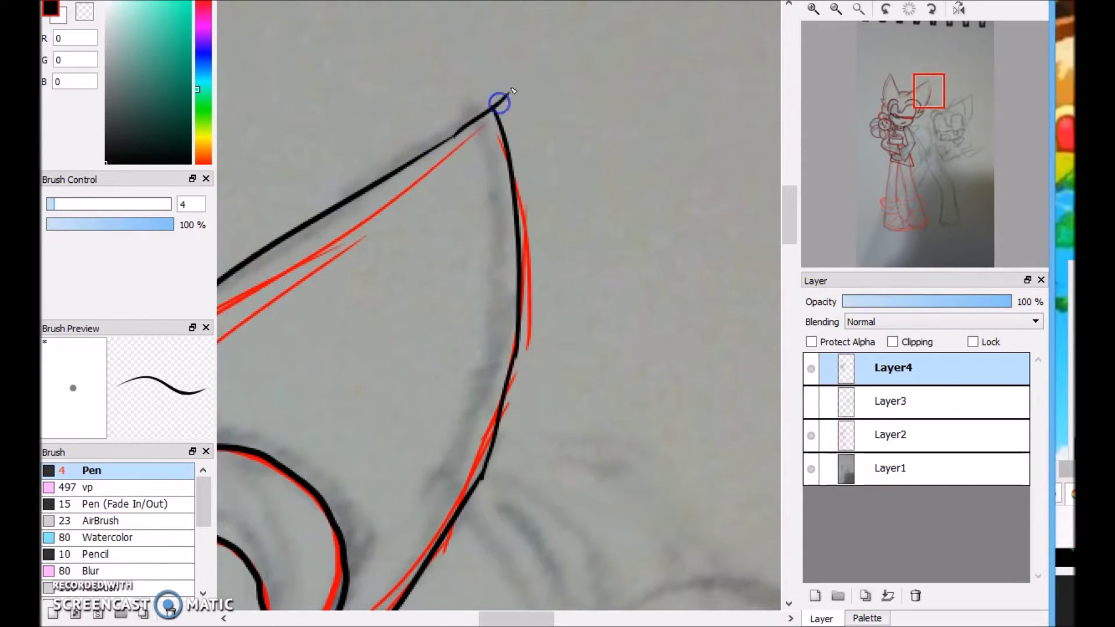
Step: Ink the heart beside the right shoulder and the long curved quills behind the back
{"action": "mouse_move", "coordinate": [928, 93]}
{"action": "left_mouse_down"}
{"action": "mouse_move", "coordinate": [911, 154]}
{"action": "mouse_move", "coordinate": [909, 131]}
{"action": "left_mouse_up"}
{"action": "left_click_drag", "start_coordinate": [546, 250], "coordinate": [549, 378]}
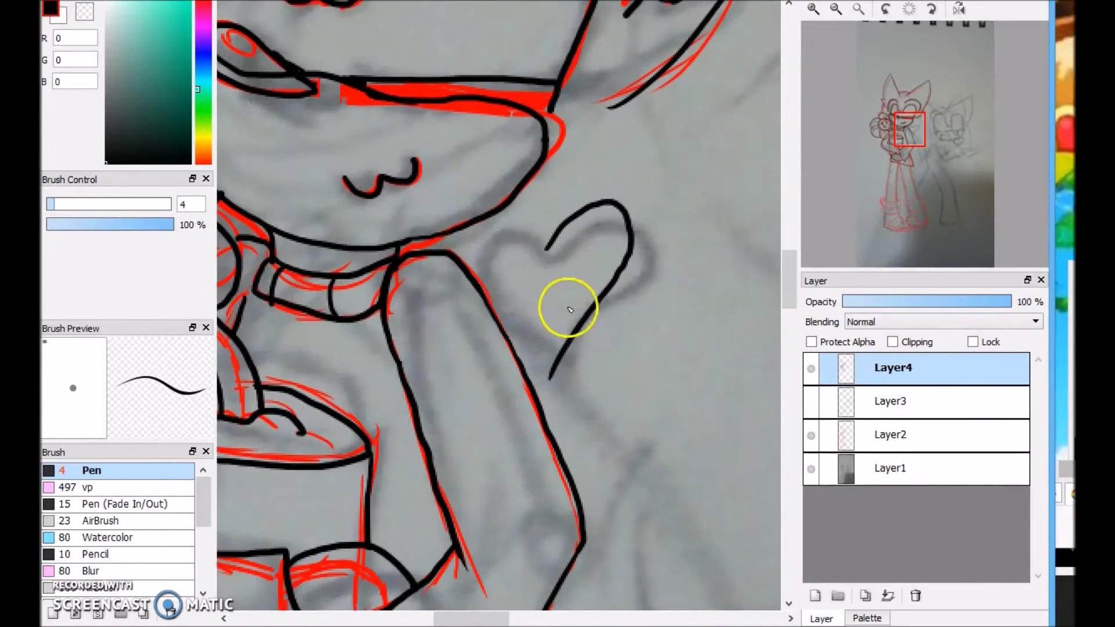
{"action": "scroll", "coordinate": [515, 329], "scroll_direction": "down", "scroll_amount": 3}
{"action": "mouse_move", "coordinate": [911, 116]}
{"action": "left_mouse_down"}
{"action": "mouse_move", "coordinate": [908, 155]}
{"action": "mouse_move", "coordinate": [906, 138]}
{"action": "left_mouse_up"}
{"action": "left_click_drag", "start_coordinate": [511, 318], "coordinate": [636, 504]}
{"action": "mouse_move", "coordinate": [606, 224]}
{"action": "left_mouse_down"}
{"action": "mouse_move", "coordinate": [642, 242]}
{"action": "mouse_move", "coordinate": [663, 450]}
{"action": "left_mouse_up"}
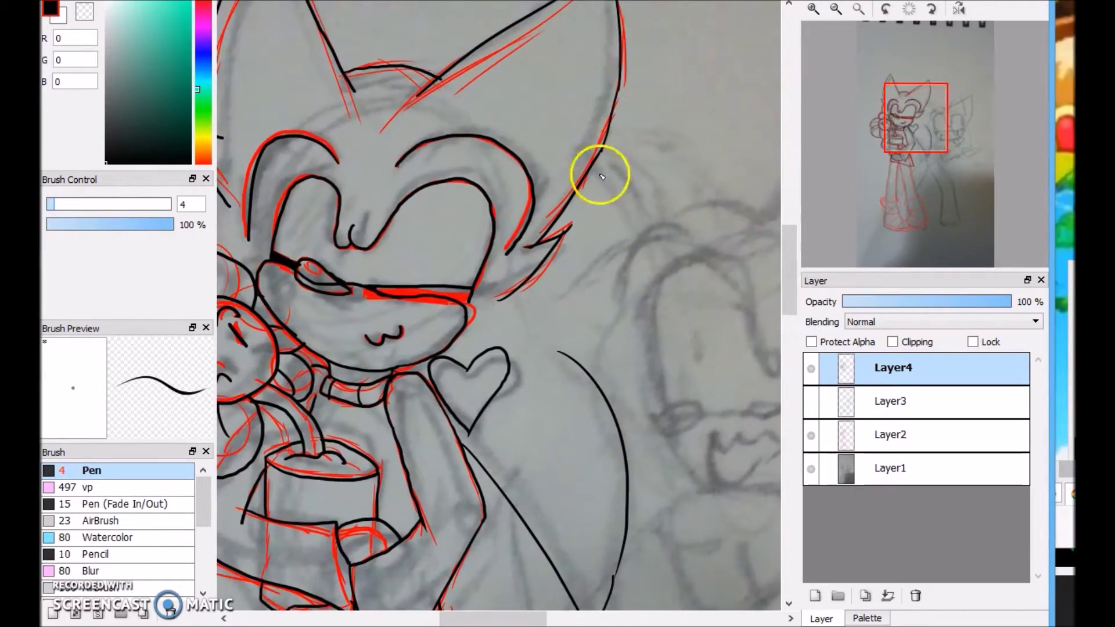
{"action": "left_click_drag", "start_coordinate": [597, 169], "coordinate": [685, 441]}
{"action": "scroll", "coordinate": [482, 389], "scroll_direction": "up", "scroll_amount": 5}
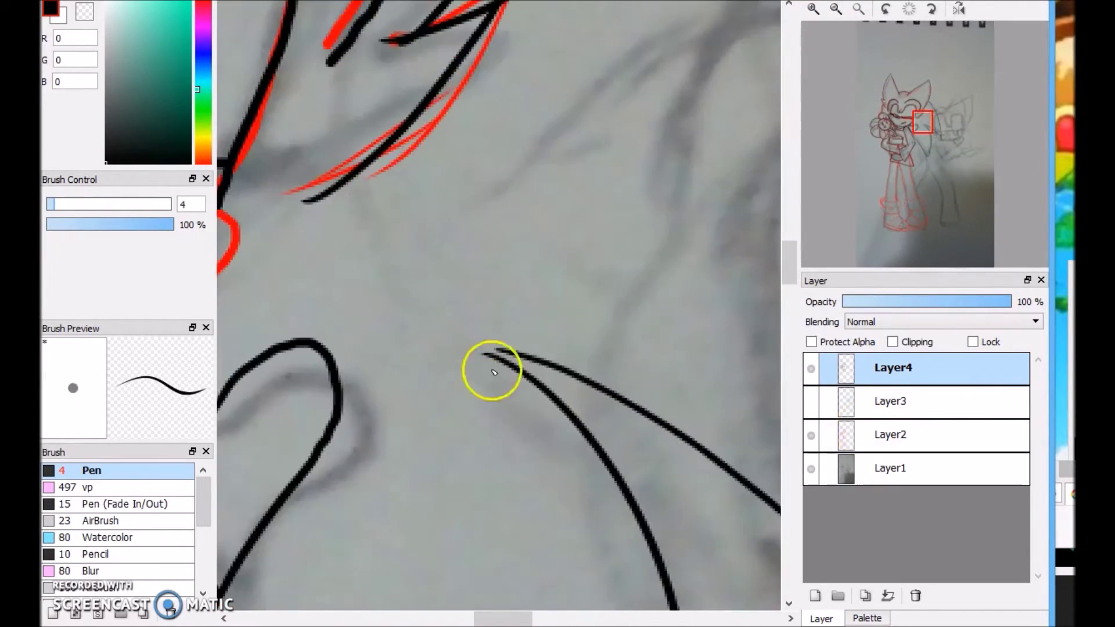
{"action": "scroll", "coordinate": [483, 389], "scroll_direction": "down", "scroll_amount": 4}
Step: Ink the puffy two-part cuff above the left shoe, including its crease lines
{"action": "left_click_drag", "start_coordinate": [917, 153], "coordinate": [900, 215]}
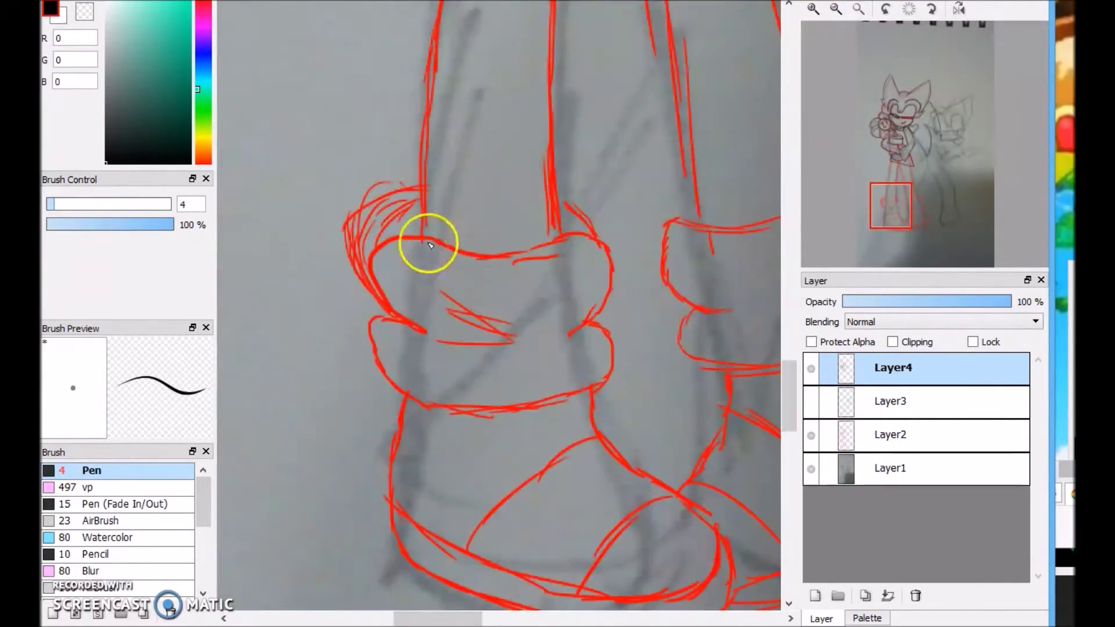
{"action": "left_click_drag", "start_coordinate": [364, 341], "coordinate": [554, 400]}
{"action": "mouse_move", "coordinate": [557, 193]}
{"action": "left_mouse_down"}
{"action": "mouse_move", "coordinate": [577, 209]}
{"action": "mouse_move", "coordinate": [566, 328]}
{"action": "left_mouse_up"}
{"action": "left_click_drag", "start_coordinate": [583, 319], "coordinate": [566, 397]}
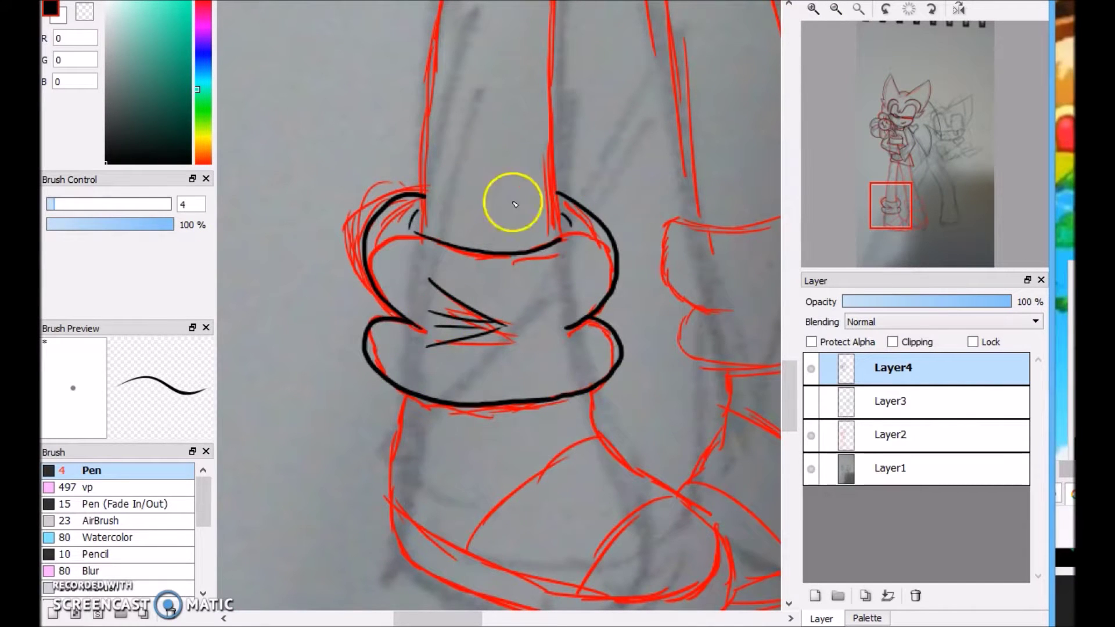
Step: Ink the outer contour of the left shoe from the cuff around the toe and heel
{"action": "left_click_drag", "start_coordinate": [894, 211], "coordinate": [890, 229]}
{"action": "key", "text": "ctrl+z"}
{"action": "mouse_move", "coordinate": [476, 158]}
{"action": "left_mouse_down"}
{"action": "mouse_move", "coordinate": [462, 249]}
{"action": "mouse_move", "coordinate": [341, 200]}
{"action": "left_mouse_up"}
{"action": "left_click_drag", "start_coordinate": [296, 238], "coordinate": [540, 367]}
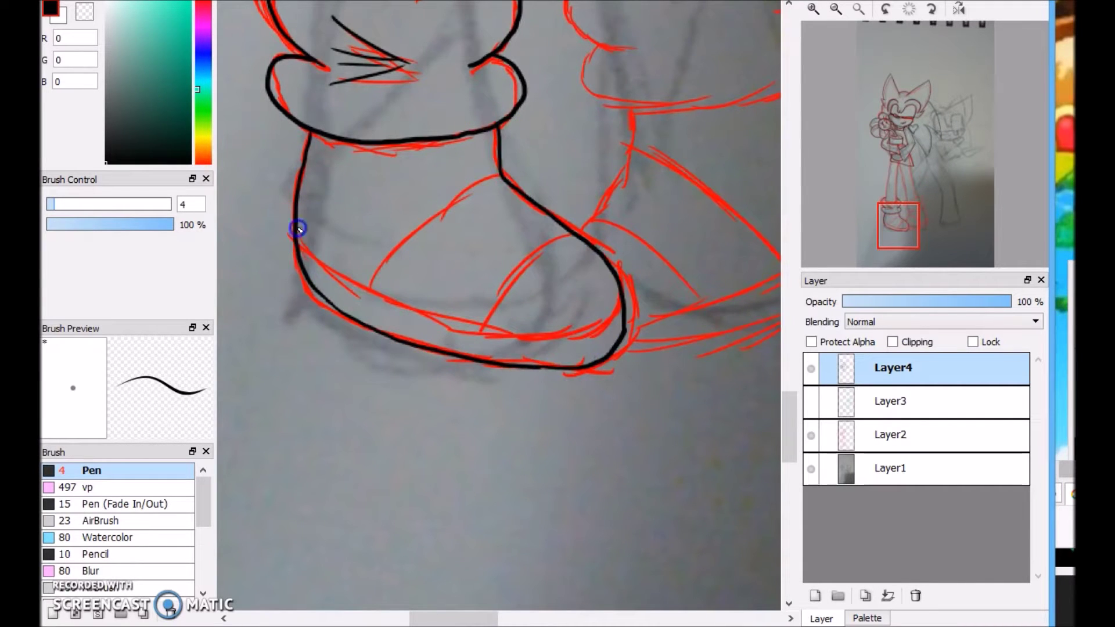
Step: Ink the left shoe's sole line and the curved strap and toe cap edges
{"action": "left_click_drag", "start_coordinate": [299, 234], "coordinate": [615, 306]}
{"action": "left_click_drag", "start_coordinate": [367, 288], "coordinate": [447, 186]}
{"action": "key", "text": "ctrl+z"}
{"action": "left_click_drag", "start_coordinate": [416, 220], "coordinate": [382, 279]}
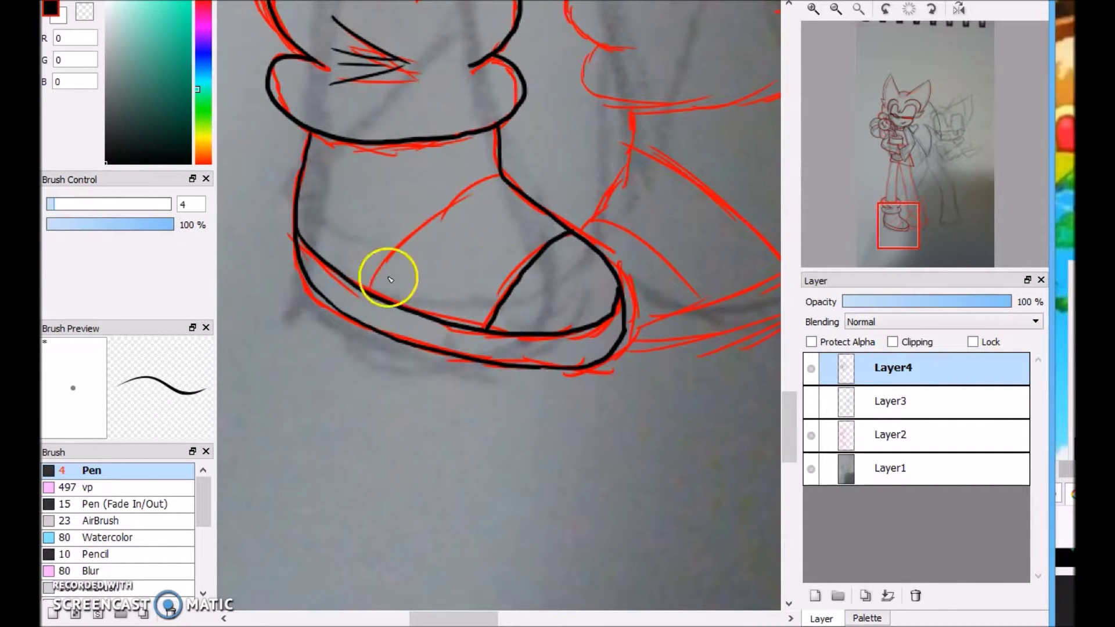
Step: Fill the nose around its highlight and the band under the right eye solid black
{"action": "left_click_drag", "start_coordinate": [898, 226], "coordinate": [891, 146]}
{"action": "scroll", "coordinate": [900, 158], "scroll_direction": "down", "scroll_amount": 3}
{"action": "scroll", "coordinate": [900, 158], "scroll_direction": "up", "scroll_amount": 5}
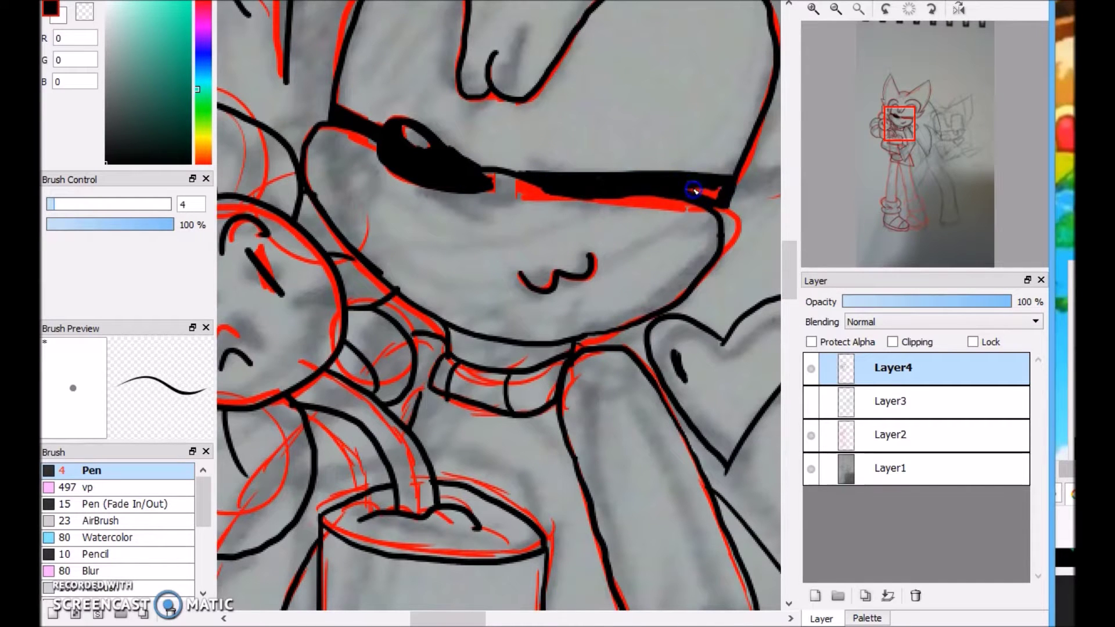
Step: Ink the inner outlines of both ears and erase stray ink beside the nose with the 32 px eraser
{"action": "left_click_drag", "start_coordinate": [899, 125], "coordinate": [914, 100]}
{"action": "mouse_move", "coordinate": [331, 307]}
{"action": "left_mouse_down"}
{"action": "mouse_move", "coordinate": [679, 96]}
{"action": "mouse_move", "coordinate": [604, 407]}
{"action": "left_mouse_up"}
{"action": "mouse_move", "coordinate": [348, 308]}
{"action": "left_mouse_down"}
{"action": "mouse_move", "coordinate": [563, 451]}
{"action": "mouse_move", "coordinate": [633, 386]}
{"action": "left_mouse_up"}
{"action": "mouse_move", "coordinate": [915, 100]}
{"action": "left_mouse_down"}
{"action": "mouse_move", "coordinate": [892, 116]}
{"action": "mouse_move", "coordinate": [883, 93]}
{"action": "left_mouse_up"}
{"action": "mouse_move", "coordinate": [491, 125]}
{"action": "left_mouse_down"}
{"action": "mouse_move", "coordinate": [485, 287]}
{"action": "mouse_move", "coordinate": [480, 194]}
{"action": "mouse_move", "coordinate": [602, 418]}
{"action": "left_mouse_up"}
{"action": "mouse_move", "coordinate": [883, 93]}
{"action": "left_mouse_down"}
{"action": "mouse_move", "coordinate": [900, 124]}
{"action": "mouse_move", "coordinate": [893, 107]}
{"action": "left_mouse_up"}
{"action": "left_click_drag", "start_coordinate": [584, 453], "coordinate": [580, 465]}
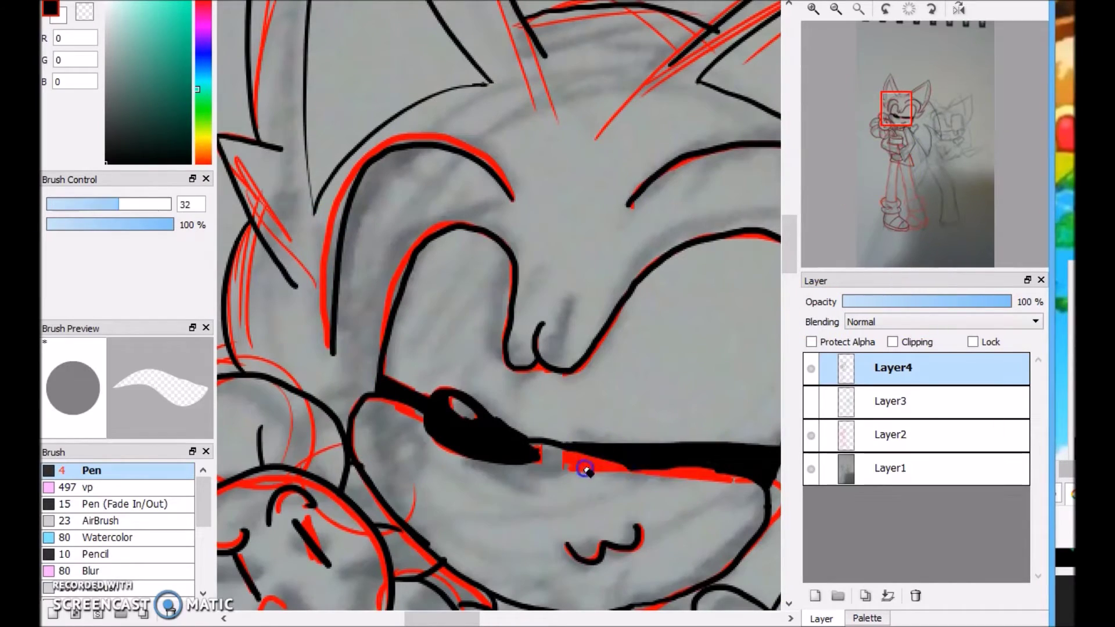
Step: Ink both sides of the left leg between the shirt hem and the shoe cuff
{"action": "left_click_drag", "start_coordinate": [894, 113], "coordinate": [891, 182]}
{"action": "scroll", "coordinate": [569, 70], "scroll_direction": "down", "scroll_amount": 1}
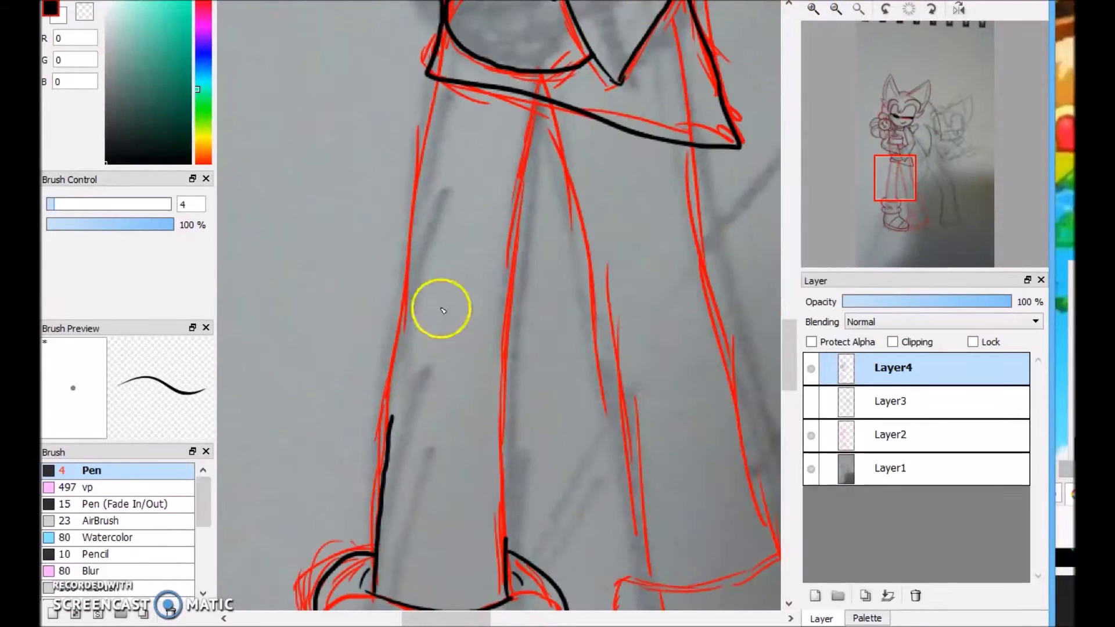
{"action": "left_click_drag", "start_coordinate": [501, 498], "coordinate": [526, 99]}
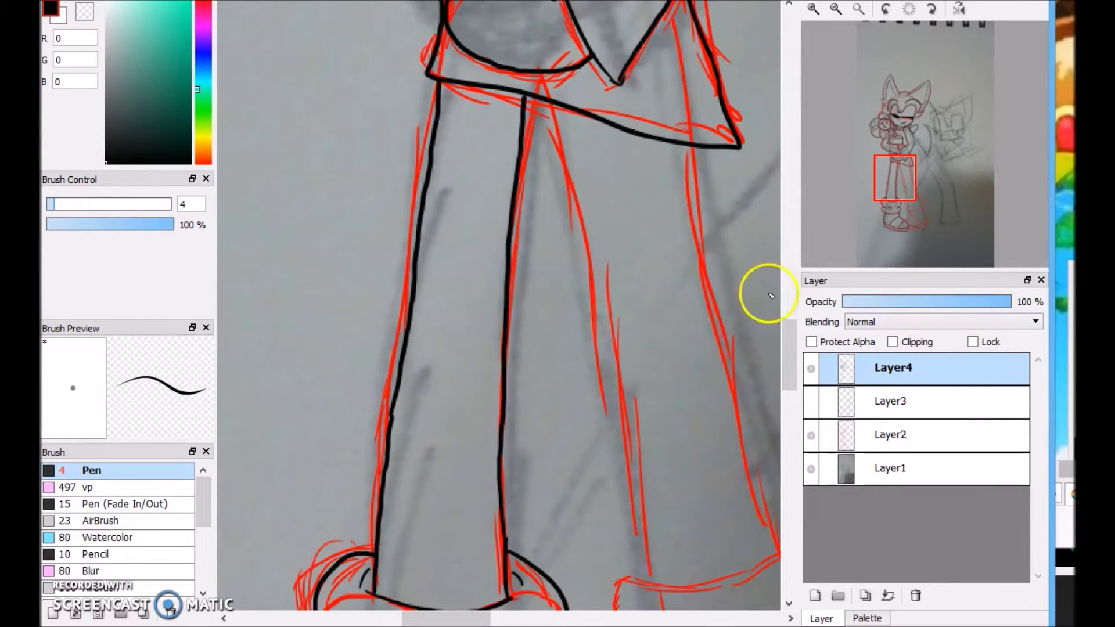
{"action": "left_click_drag", "start_coordinate": [908, 192], "coordinate": [910, 178]}
{"action": "left_click_drag", "start_coordinate": [484, 418], "coordinate": [461, 455]}
{"action": "left_click", "coordinate": [482, 250]}
{"action": "left_click_drag", "start_coordinate": [482, 408], "coordinate": [505, 259]}
Step: Ink the horizontal shirt lines across the chest and beside the flower pot
{"action": "left_click_drag", "start_coordinate": [900, 168], "coordinate": [906, 141]}
{"action": "left_click_drag", "start_coordinate": [401, 232], "coordinate": [460, 235]}
{"action": "mouse_move", "coordinate": [903, 144]}
{"action": "left_mouse_down"}
{"action": "mouse_move", "coordinate": [911, 167]}
{"action": "mouse_move", "coordinate": [909, 158]}
{"action": "left_mouse_up"}
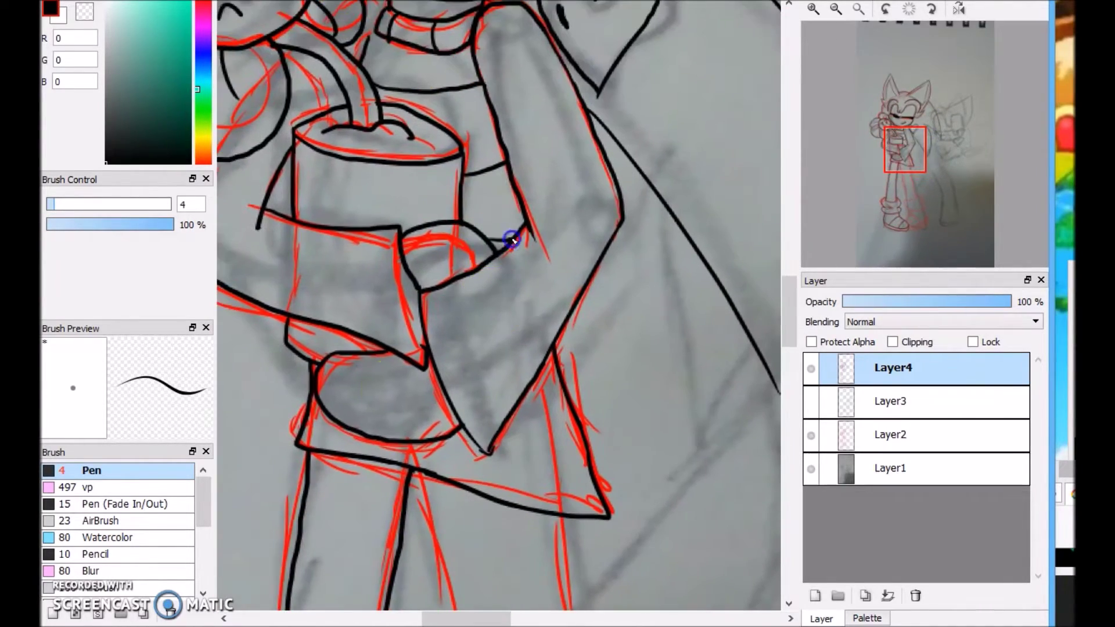
Step: Ink the right shoe with its puffy cuff, crease lines, strap and sole
{"action": "left_click_drag", "start_coordinate": [943, 207], "coordinate": [914, 206]}
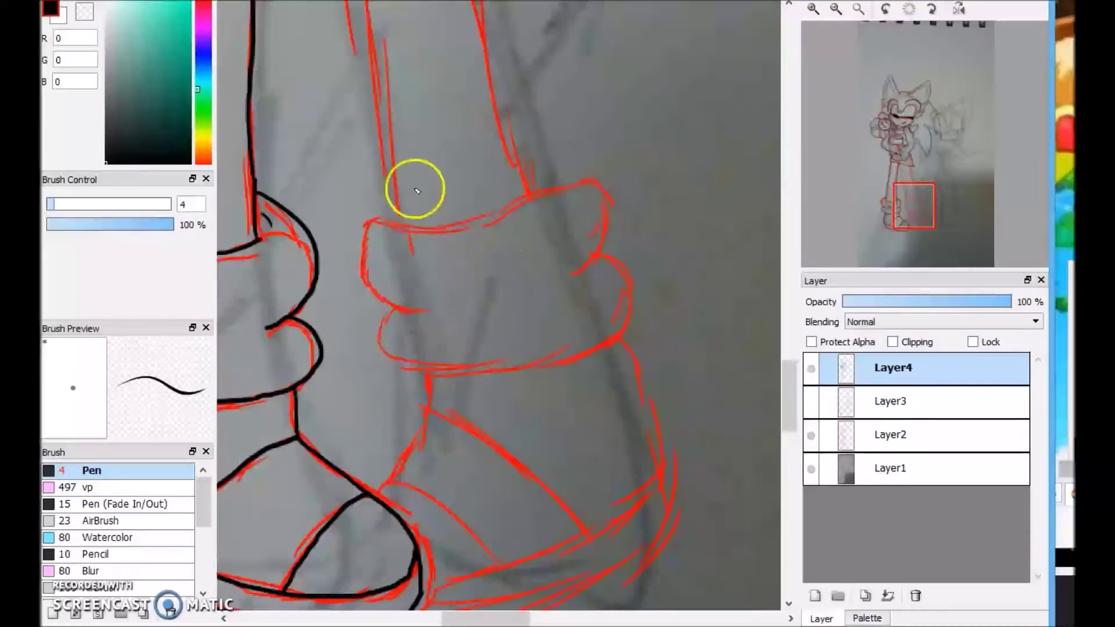
{"action": "left_click_drag", "start_coordinate": [462, 318], "coordinate": [479, 318]}
{"action": "left_click_drag", "start_coordinate": [501, 258], "coordinate": [505, 277]}
{"action": "left_click_drag", "start_coordinate": [488, 272], "coordinate": [517, 264]}
{"action": "left_click_drag", "start_coordinate": [555, 250], "coordinate": [531, 262]}
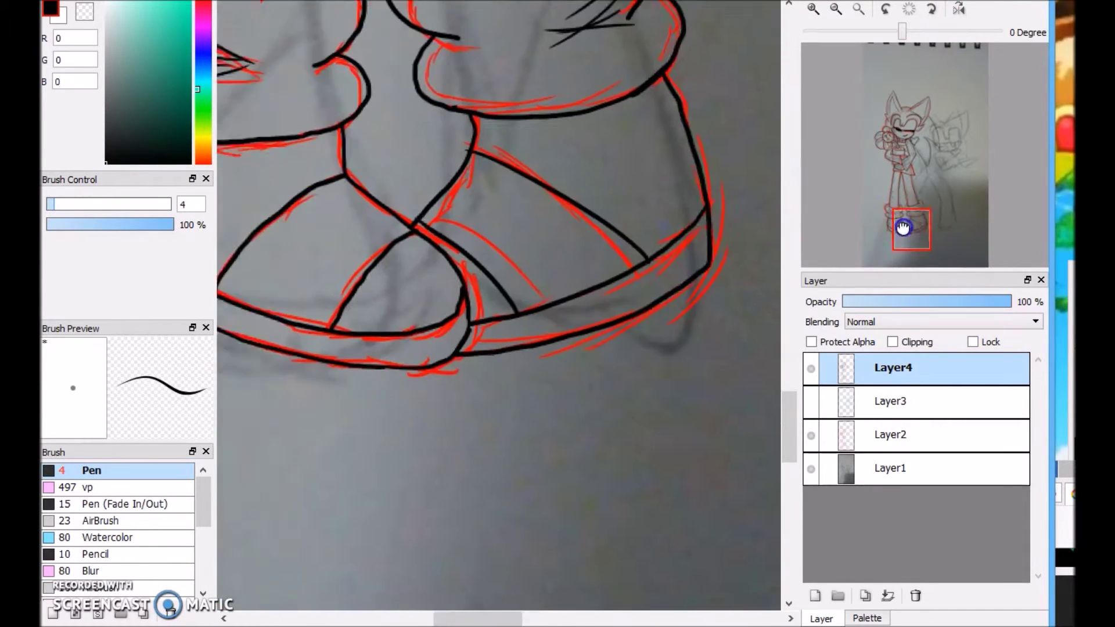
Step: Add a new layer above the line art and outline a buckle on the left shoe's strap
{"action": "key", "text": "ctrl+shift+n"}
{"action": "left_click_drag", "start_coordinate": [343, 449], "coordinate": [490, 404]}
{"action": "left_click_drag", "start_coordinate": [491, 406], "coordinate": [456, 485]}
{"action": "left_click_drag", "start_coordinate": [342, 450], "coordinate": [456, 491]}
Step: Draw a smaller rounded rectangle inside the left shoe's buckle
{"action": "mouse_move", "coordinate": [898, 214]}
{"action": "left_mouse_down"}
{"action": "mouse_move", "coordinate": [898, 228]}
{"action": "mouse_move", "coordinate": [895, 220]}
{"action": "left_mouse_up"}
{"action": "mouse_move", "coordinate": [497, 391]}
{"action": "left_mouse_down"}
{"action": "mouse_move", "coordinate": [473, 365]}
{"action": "mouse_move", "coordinate": [511, 325]}
{"action": "left_mouse_up"}
{"action": "key", "text": "e"}
{"action": "key", "text": "n"}
{"action": "left_click_drag", "start_coordinate": [441, 325], "coordinate": [480, 334]}
{"action": "left_click_drag", "start_coordinate": [406, 363], "coordinate": [532, 343]}
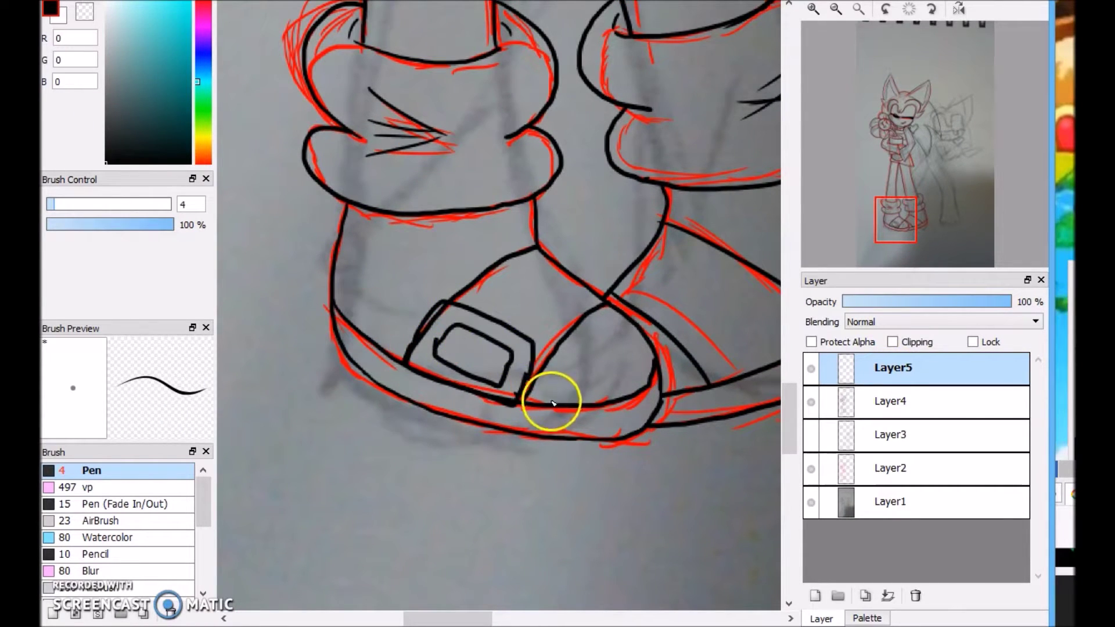
Step: Undo the buckle strokes on the left shoe and hide Layer1 and Layer2
{"action": "key", "text": "ctrl+z"}
{"action": "key", "text": "ctrl+z"}
{"action": "left_click_drag", "start_coordinate": [457, 338], "coordinate": [498, 380]}
{"action": "left_click", "coordinate": [890, 401]}
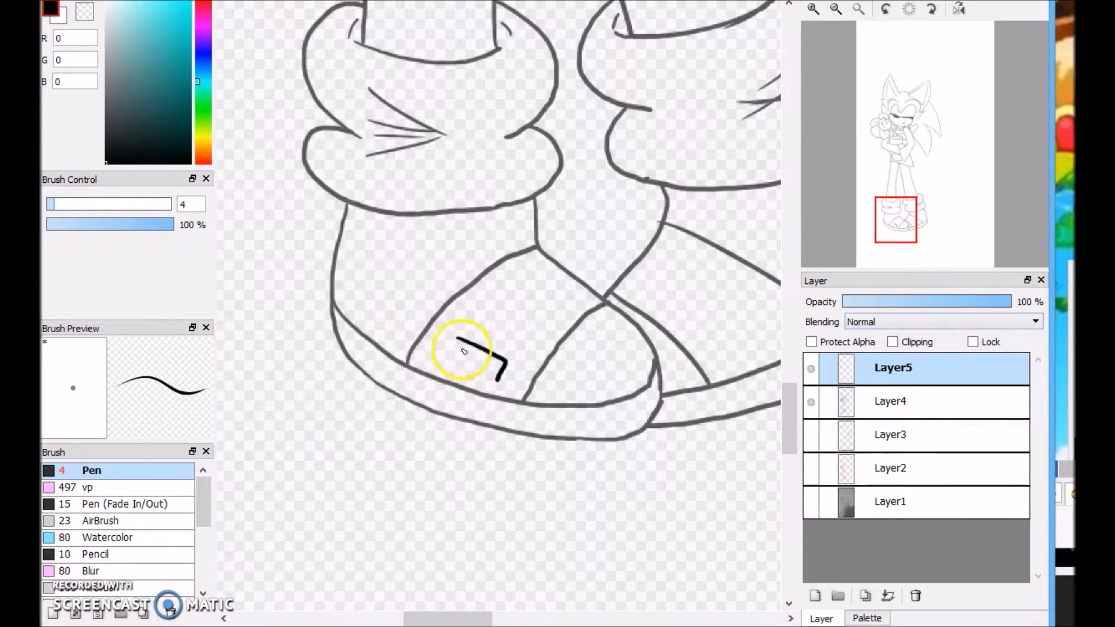
{"action": "key", "text": "ctrl+z"}
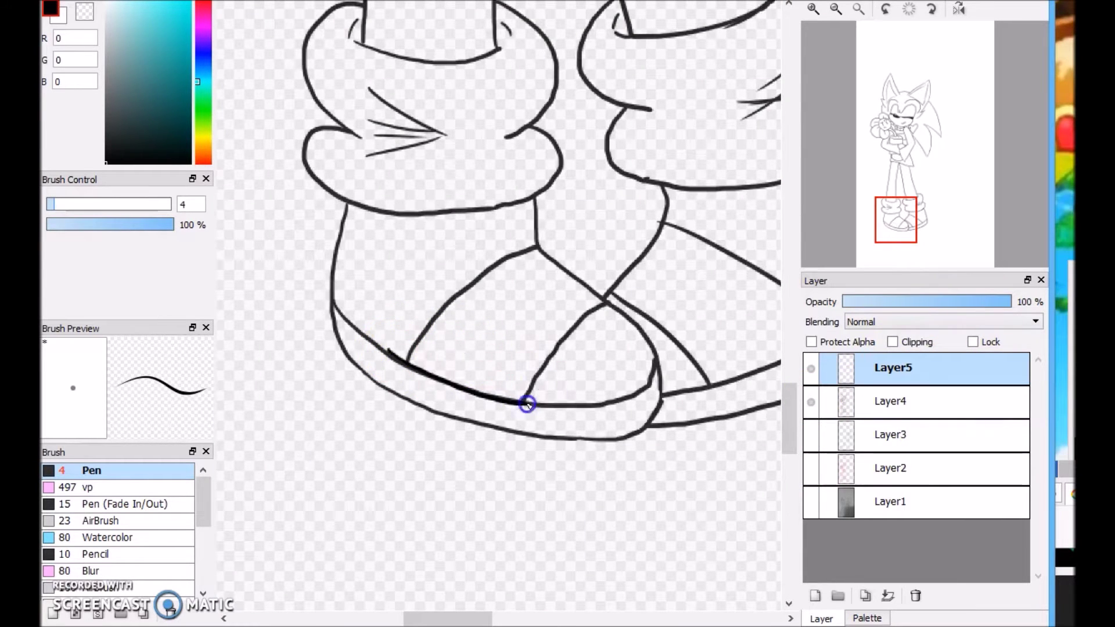
Step: Redraw the left shoe's buckle on Layer5 as a sharp-cornered rectangle with a smaller rectangle inside, hiding Layer4 while closing it
{"action": "key", "text": "ctrl+z"}
{"action": "left_click_drag", "start_coordinate": [444, 277], "coordinate": [543, 400]}
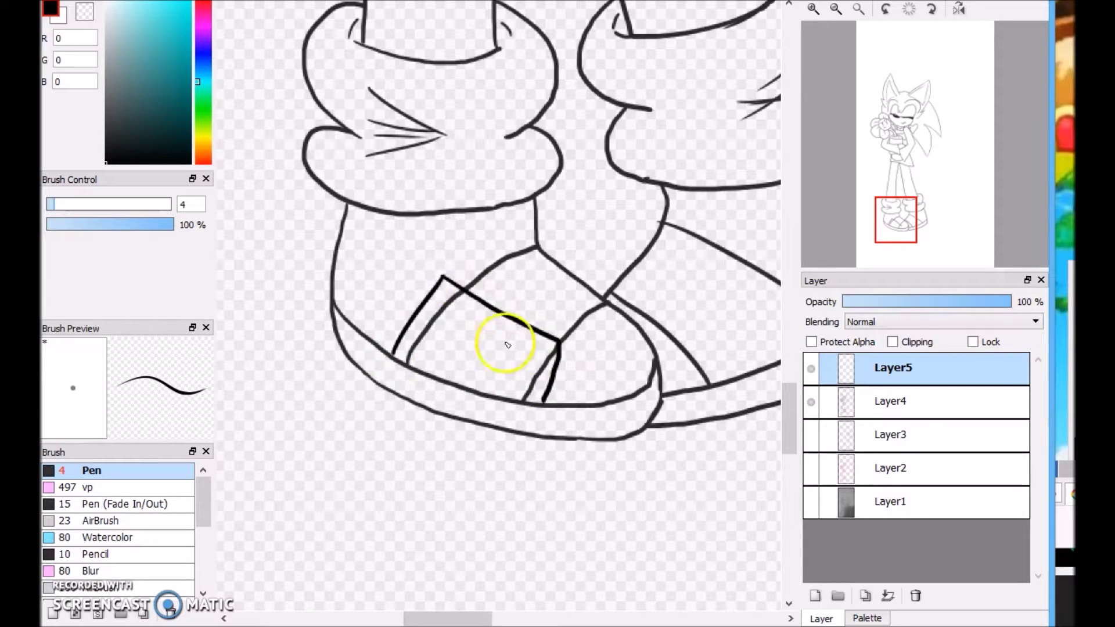
{"action": "left_click_drag", "start_coordinate": [467, 313], "coordinate": [499, 383]}
{"action": "left_click", "coordinate": [811, 402]}
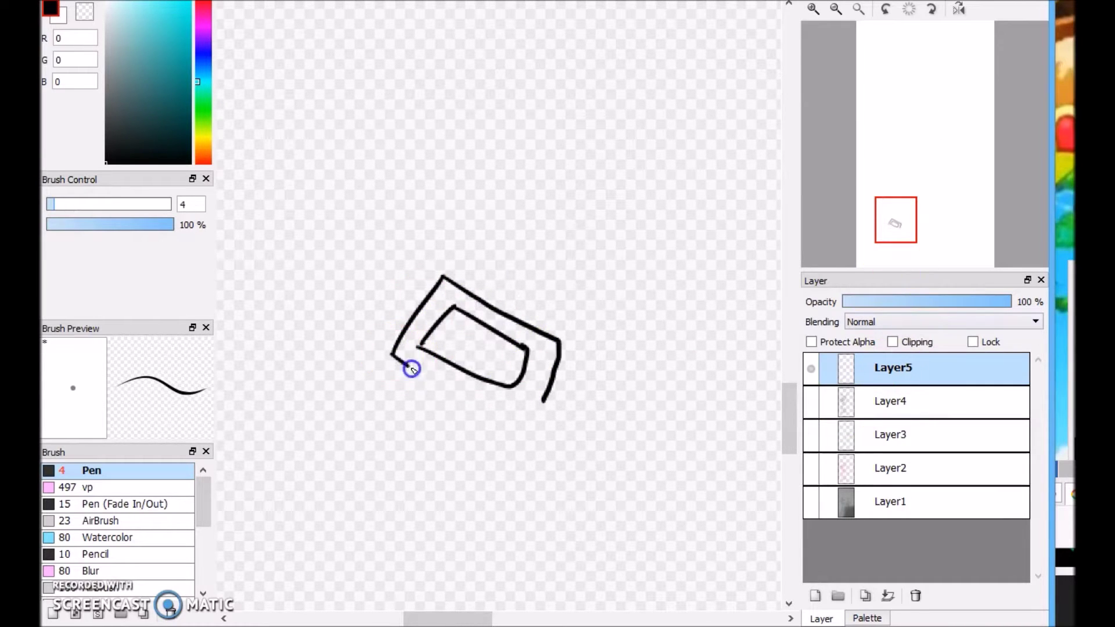
{"action": "left_click", "coordinate": [811, 402]}
Step: Erase Layer4's shoe lines inside the buckles and merge the buckle layer into the line art
{"action": "left_click", "coordinate": [889, 402]}
{"action": "key", "text": "e"}
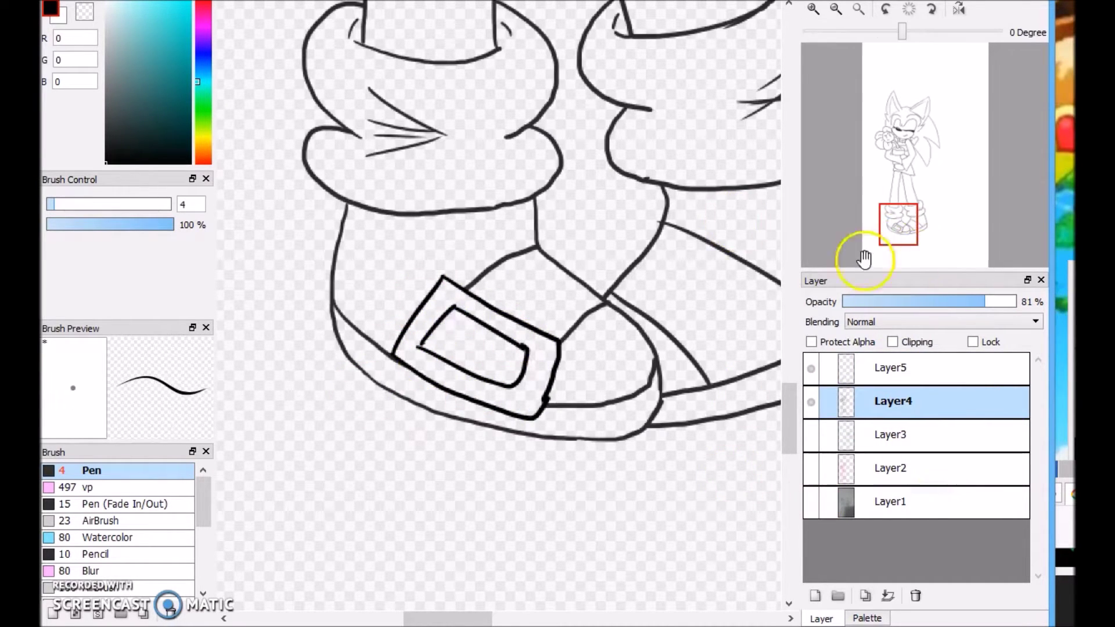
{"action": "left_click_drag", "start_coordinate": [897, 220], "coordinate": [908, 225]}
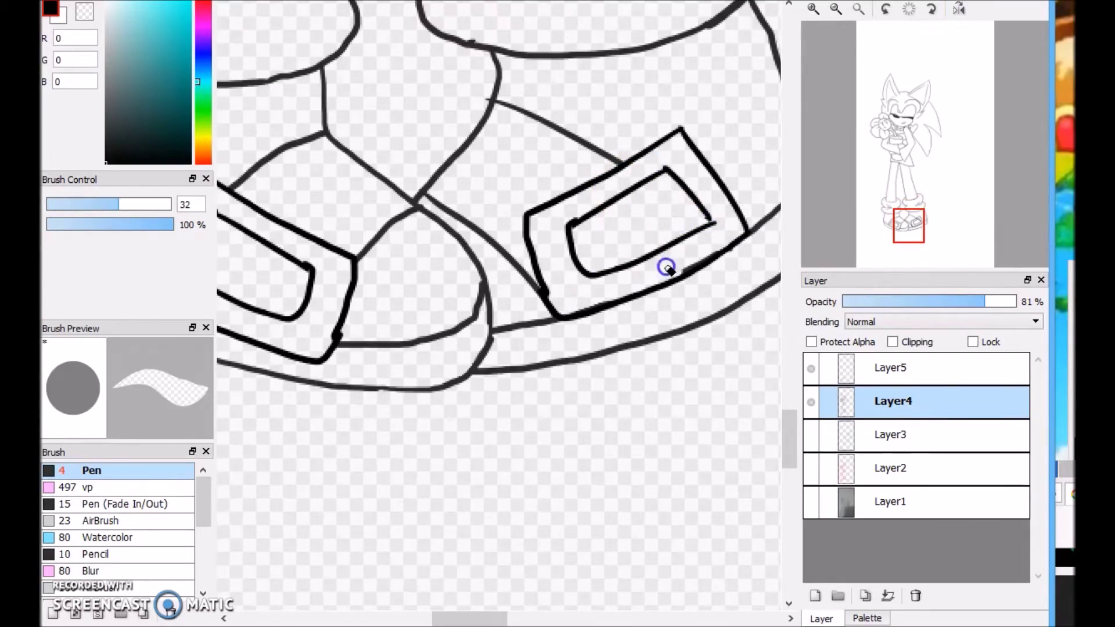
{"action": "left_click", "coordinate": [916, 595]}
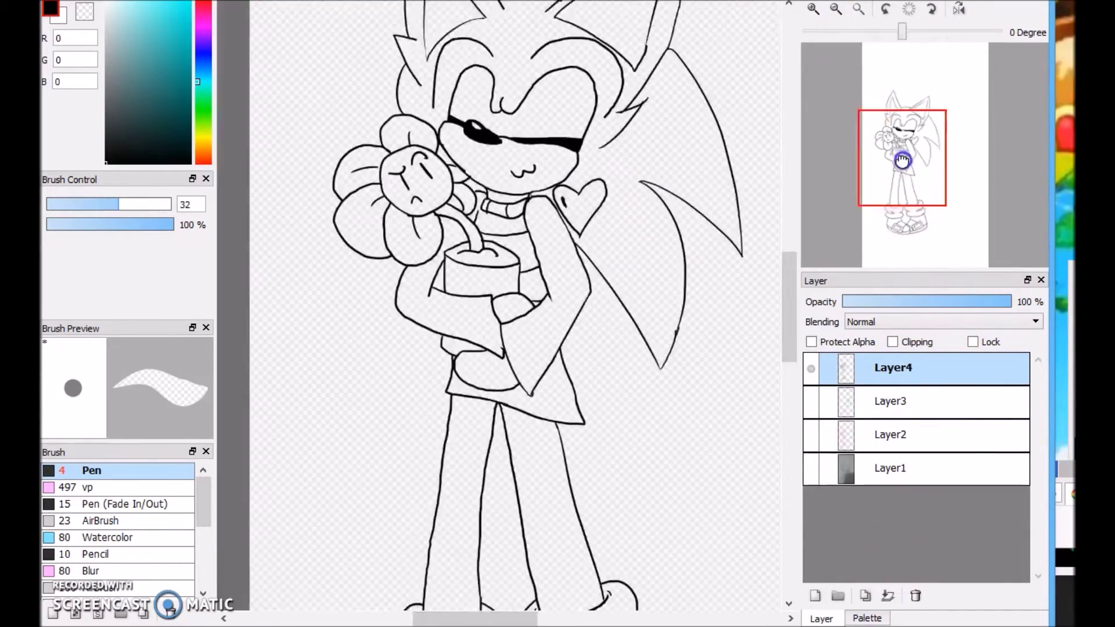
Step: Hide Layer4 and ink the second character's smile and both eye outlines over the green sketch on Layer5
{"action": "left_click_drag", "start_coordinate": [952, 229], "coordinate": [888, 99]}
{"action": "left_click", "coordinate": [841, 418]}
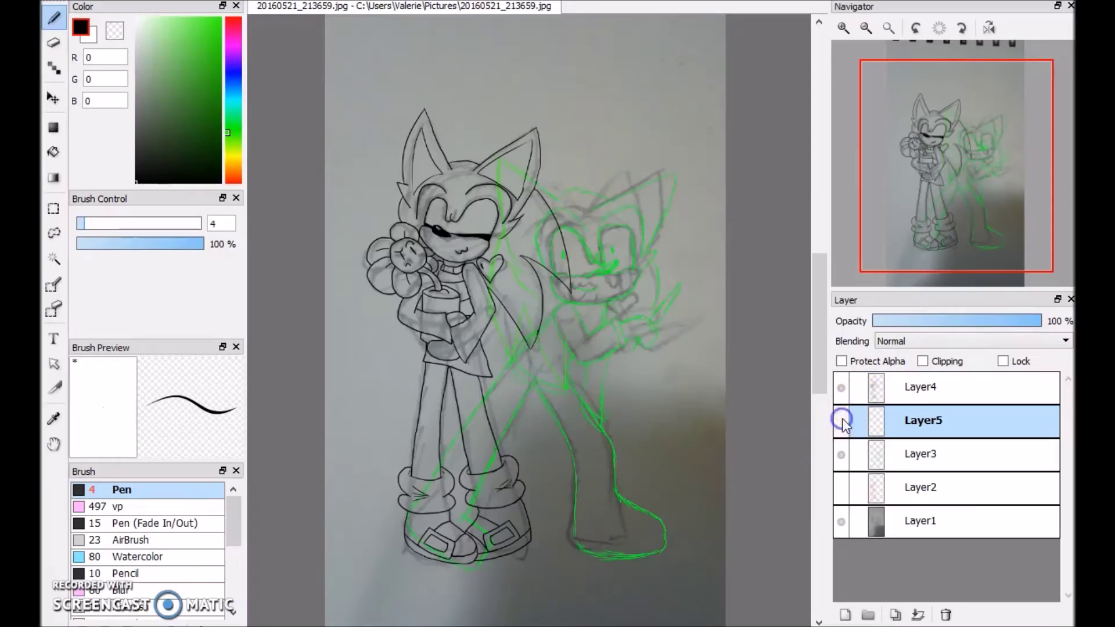
{"action": "scroll", "coordinate": [481, 181], "scroll_direction": "up", "scroll_amount": 5}
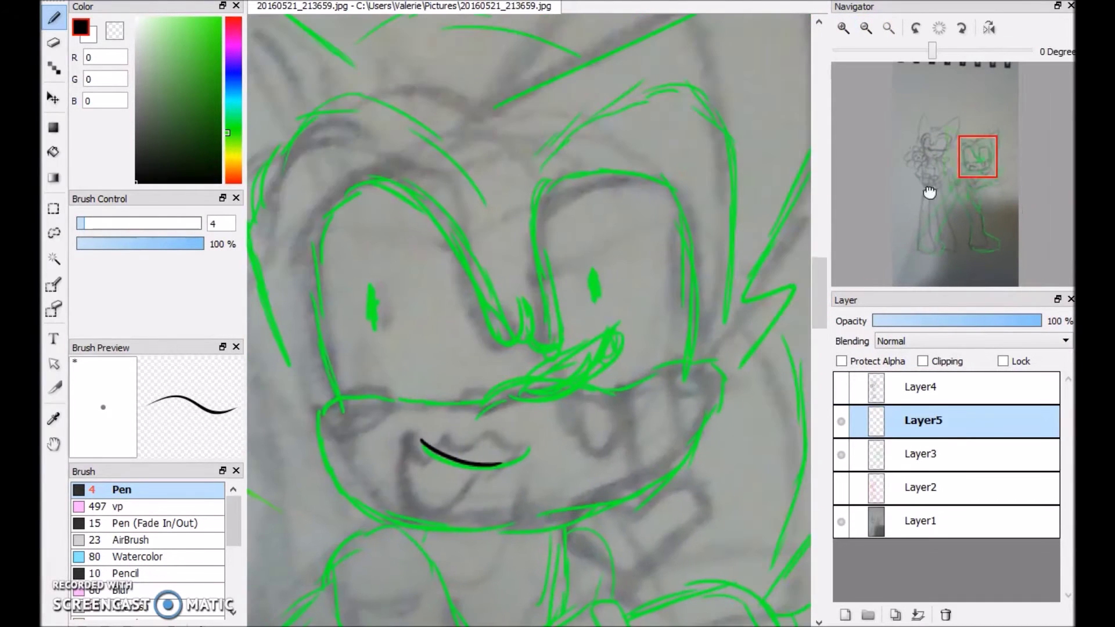
{"action": "left_click_drag", "start_coordinate": [972, 152], "coordinate": [978, 140]}
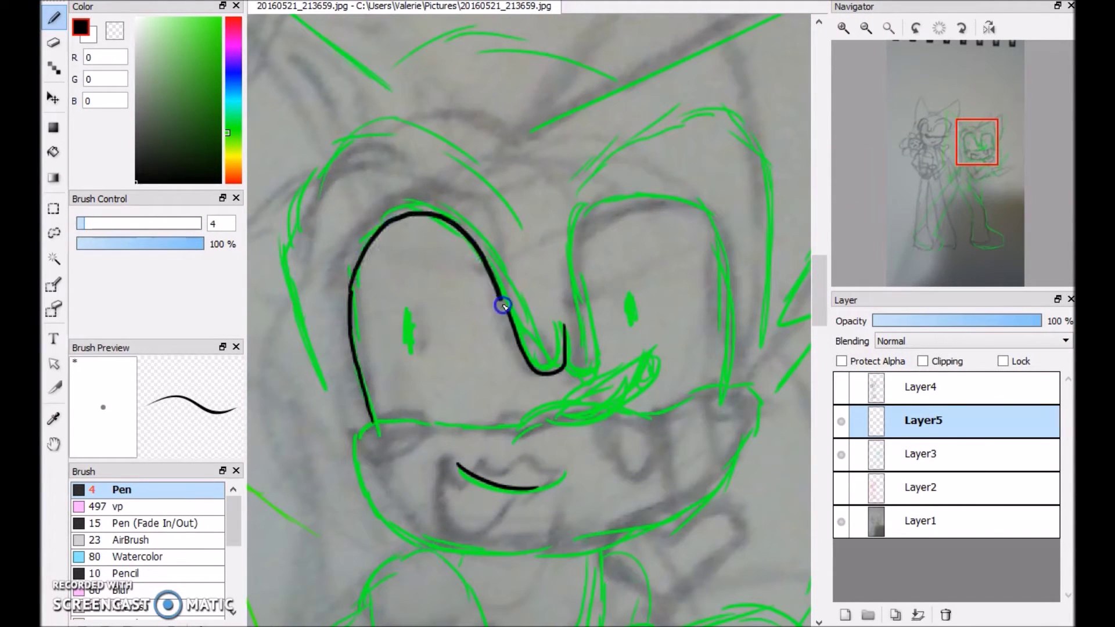
{"action": "left_click_drag", "start_coordinate": [730, 311], "coordinate": [727, 380]}
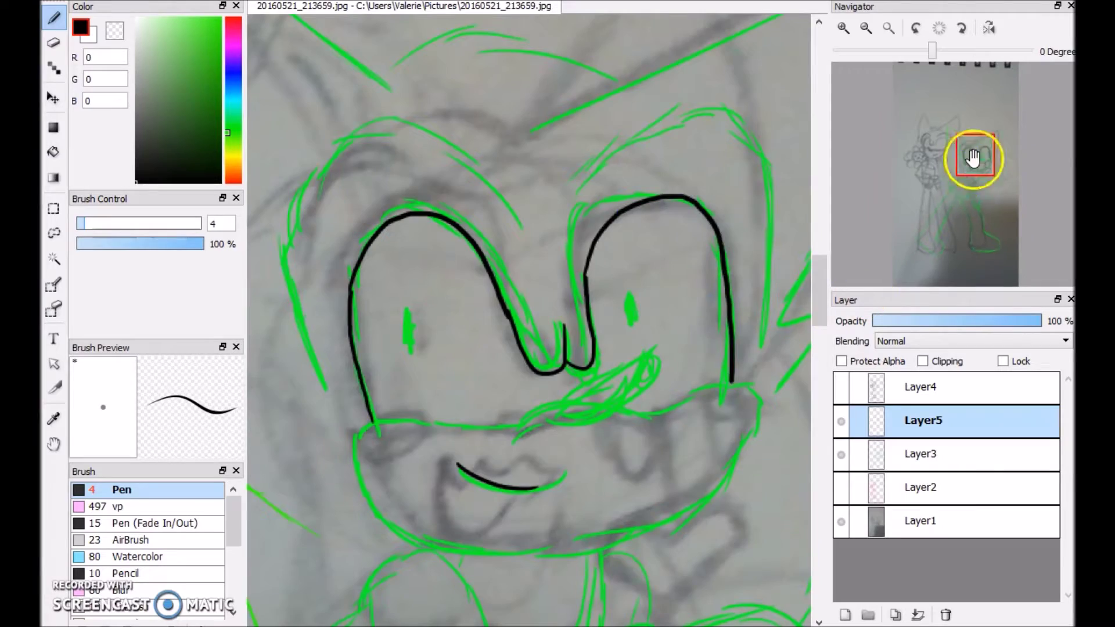
Step: Ink the brow curves above both eyes and the outline of the right ear
{"action": "left_click_drag", "start_coordinate": [969, 164], "coordinate": [956, 145]}
{"action": "mouse_move", "coordinate": [748, 308]}
{"action": "left_mouse_down"}
{"action": "mouse_move", "coordinate": [616, 225]}
{"action": "mouse_move", "coordinate": [552, 465]}
{"action": "left_mouse_up"}
{"action": "left_click_drag", "start_coordinate": [931, 186], "coordinate": [987, 145]}
{"action": "left_click_drag", "start_coordinate": [393, 241], "coordinate": [598, 185]}
{"action": "mouse_move", "coordinate": [915, 242]}
{"action": "left_mouse_down"}
{"action": "mouse_move", "coordinate": [973, 181]}
{"action": "mouse_move", "coordinate": [994, 146]}
{"action": "mouse_move", "coordinate": [987, 121]}
{"action": "left_mouse_up"}
{"action": "mouse_move", "coordinate": [373, 418]}
{"action": "left_mouse_down"}
{"action": "mouse_move", "coordinate": [720, 185]}
{"action": "mouse_move", "coordinate": [739, 441]}
{"action": "left_mouse_up"}
{"action": "scroll", "coordinate": [567, 251], "scroll_direction": "down", "scroll_amount": 5}
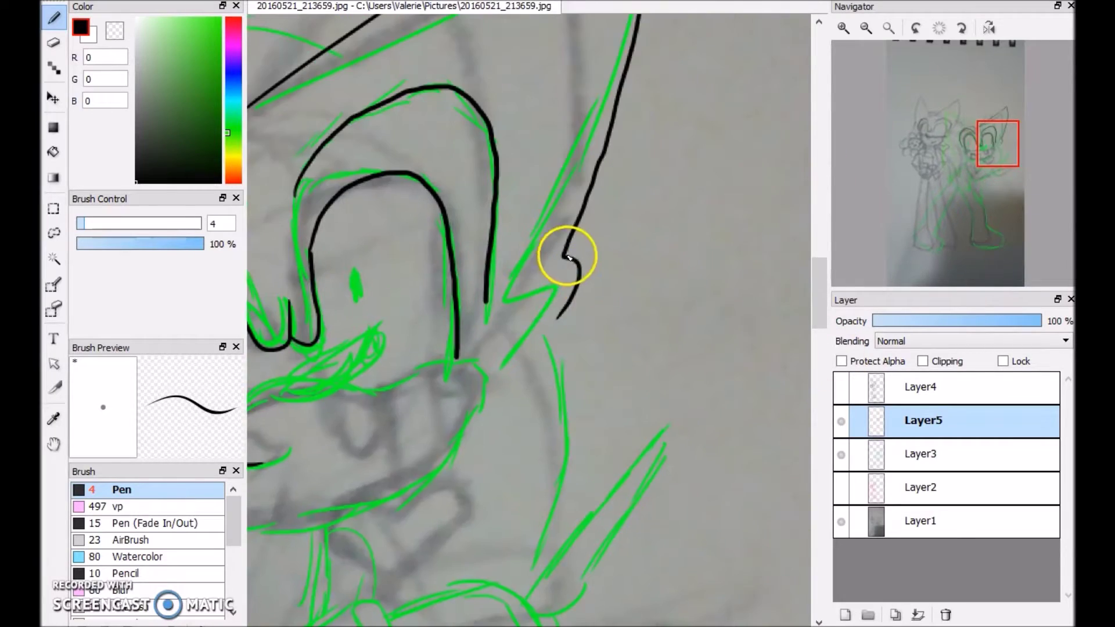
Step: Undo the fur tuft stroke, redraw the outer edge of the right ear, and discard an extra stroke
{"action": "key", "text": "ctrl+z"}
{"action": "scroll", "coordinate": [705, 124], "scroll_direction": "up", "scroll_amount": 3}
{"action": "left_click_drag", "start_coordinate": [708, 114], "coordinate": [673, 499]}
{"action": "mouse_move", "coordinate": [987, 126]}
{"action": "left_mouse_down"}
{"action": "mouse_move", "coordinate": [990, 157]}
{"action": "mouse_move", "coordinate": [965, 121]}
{"action": "left_mouse_up"}
{"action": "left_click_drag", "start_coordinate": [660, 330], "coordinate": [774, 263]}
{"action": "key", "text": "ctrl+z"}
Step: Ink the left ear with its inner triangle and the jagged fur along the left side of the head
{"action": "mouse_move", "coordinate": [966, 122]}
{"action": "left_mouse_down"}
{"action": "mouse_move", "coordinate": [973, 167]}
{"action": "mouse_move", "coordinate": [955, 158]}
{"action": "left_mouse_up"}
{"action": "left_click_drag", "start_coordinate": [409, 273], "coordinate": [525, 440]}
{"action": "left_click_drag", "start_coordinate": [958, 157], "coordinate": [948, 136]}
{"action": "left_click_drag", "start_coordinate": [529, 471], "coordinate": [577, 479]}
{"action": "scroll", "coordinate": [508, 363], "scroll_direction": "up", "scroll_amount": 5}
{"action": "left_click_drag", "start_coordinate": [418, 225], "coordinate": [730, 427]}
{"action": "left_click_drag", "start_coordinate": [952, 125], "coordinate": [946, 144]}
{"action": "mouse_move", "coordinate": [454, 47]}
{"action": "left_mouse_down"}
{"action": "mouse_move", "coordinate": [490, 344]}
{"action": "mouse_move", "coordinate": [575, 583]}
{"action": "left_mouse_up"}
{"action": "left_click_drag", "start_coordinate": [498, 191], "coordinate": [590, 490]}
{"action": "left_click_drag", "start_coordinate": [602, 381], "coordinate": [545, 169]}
{"action": "left_click_drag", "start_coordinate": [953, 142], "coordinate": [972, 167]}
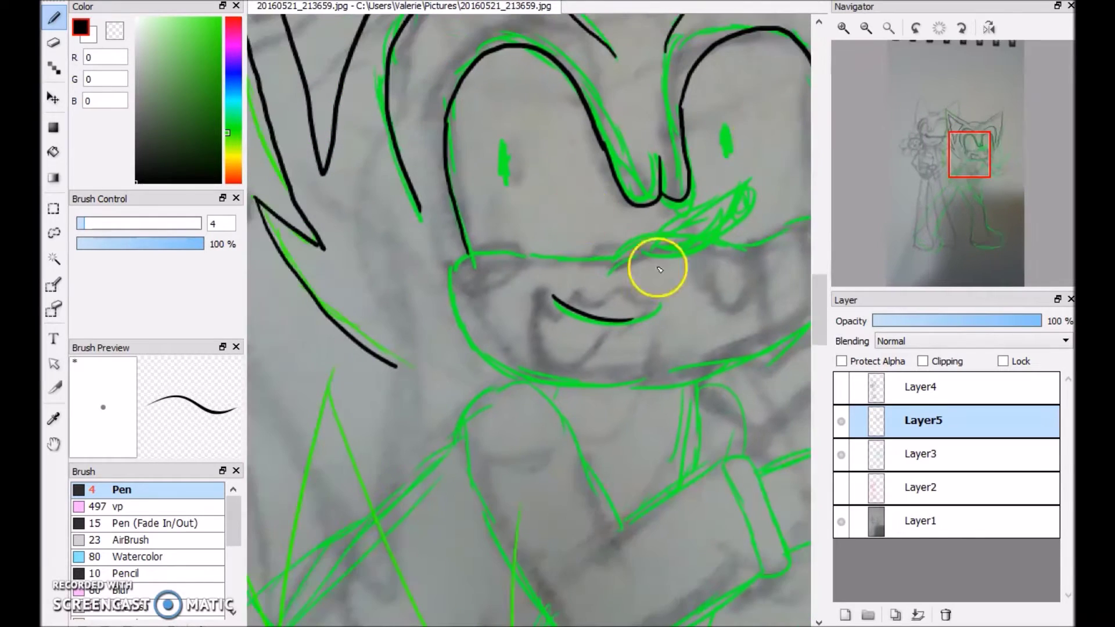
Step: Ink the closed outline of the second character's muzzle around the smile
{"action": "left_click_drag", "start_coordinate": [450, 282], "coordinate": [596, 384]}
{"action": "left_click_drag", "start_coordinate": [970, 155], "coordinate": [981, 161]}
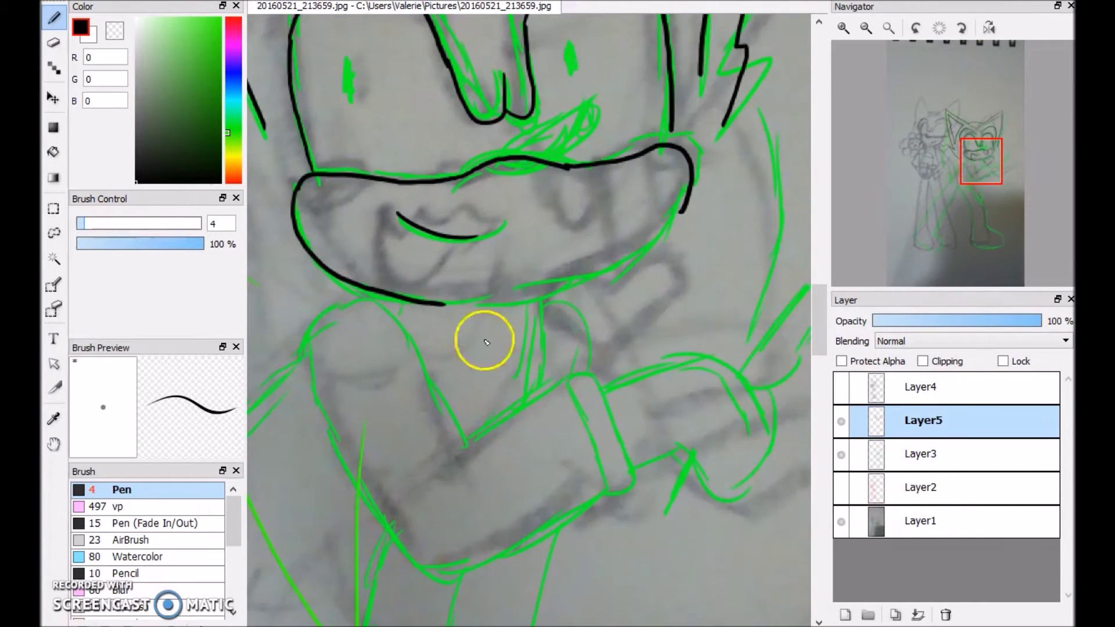
{"action": "left_click_drag", "start_coordinate": [607, 277], "coordinate": [681, 212]}
Step: Fill both eye shapes with solid black, hiding Layer1 and Layer3 for the fill and showing them again
{"action": "scroll", "coordinate": [673, 300], "scroll_direction": "up", "scroll_amount": 3}
{"action": "left_click", "coordinate": [53, 152]}
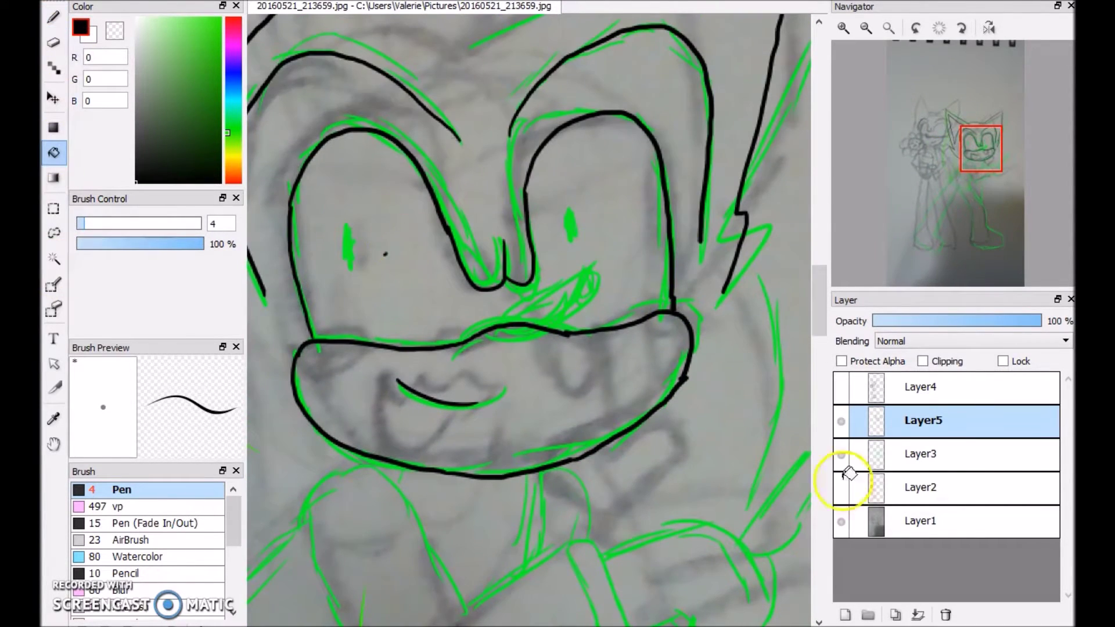
{"action": "left_click", "coordinate": [841, 520]}
{"action": "left_click", "coordinate": [598, 191]}
{"action": "left_click", "coordinate": [841, 454]}
{"action": "left_click", "coordinate": [372, 232]}
{"action": "left_click", "coordinate": [841, 454]}
{"action": "left_click", "coordinate": [841, 521]}
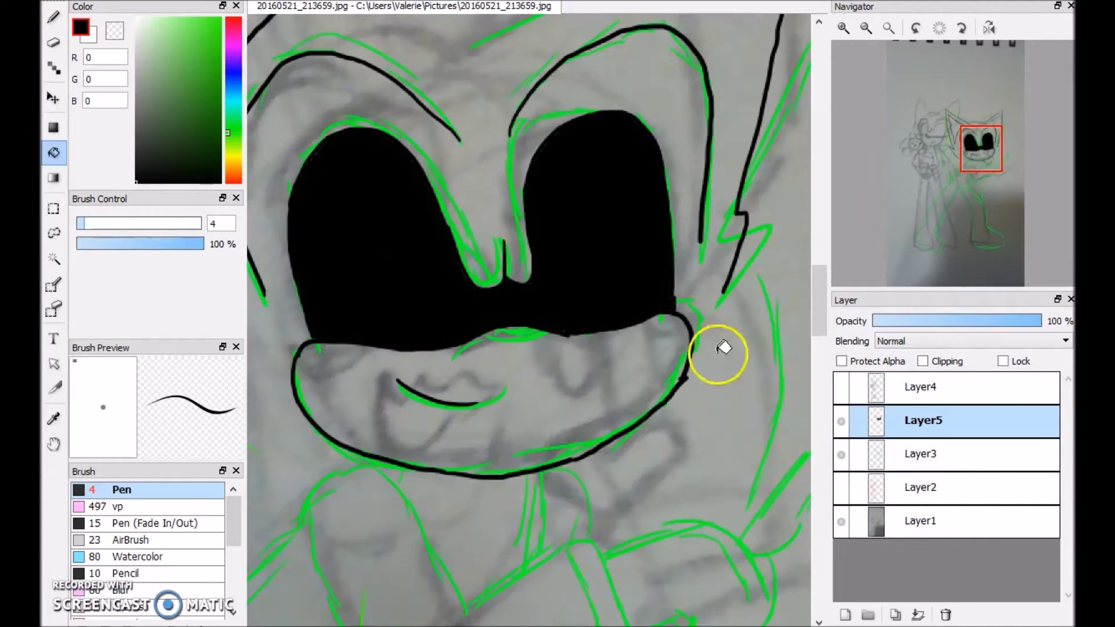
Step: Paint a thin red vertical pupil in each black eye
{"action": "left_click", "coordinate": [232, 177]}
{"action": "left_click", "coordinate": [53, 18]}
{"action": "left_click_drag", "start_coordinate": [344, 244], "coordinate": [346, 263]}
{"action": "left_click_drag", "start_coordinate": [571, 232], "coordinate": [572, 247]}
Step: Scribble dense black vertical streaks running down the muzzle below both eyes
{"action": "left_click_drag", "start_coordinate": [550, 332], "coordinate": [578, 418]}
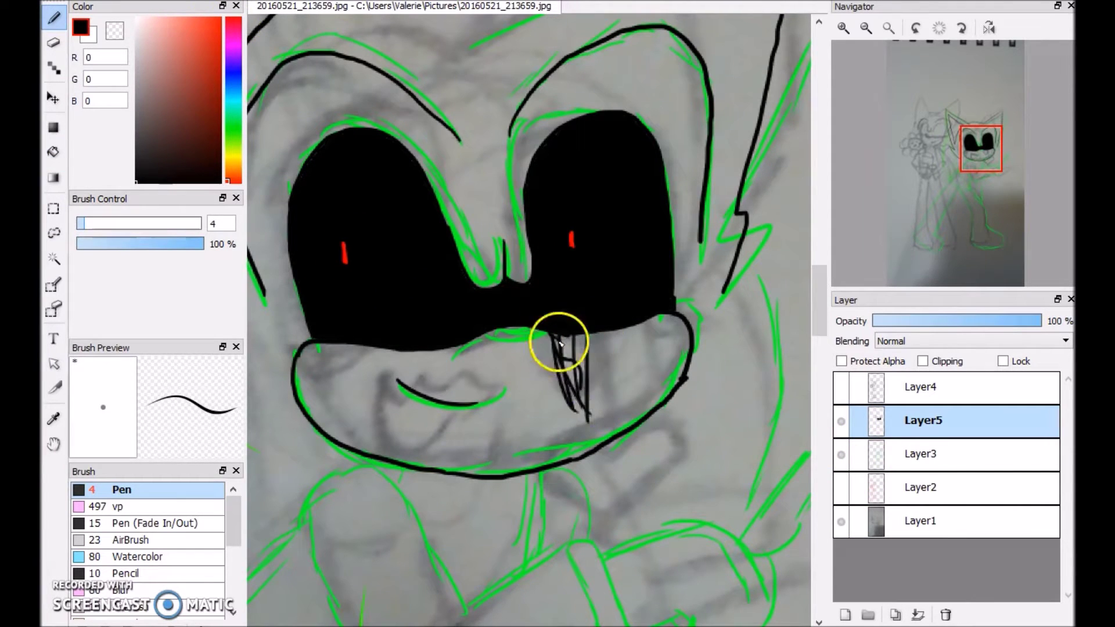
{"action": "left_click_drag", "start_coordinate": [604, 331], "coordinate": [604, 406]}
{"action": "left_click_drag", "start_coordinate": [651, 319], "coordinate": [652, 401]}
{"action": "left_click_drag", "start_coordinate": [580, 334], "coordinate": [586, 453]}
{"action": "left_click_drag", "start_coordinate": [662, 316], "coordinate": [622, 448]}
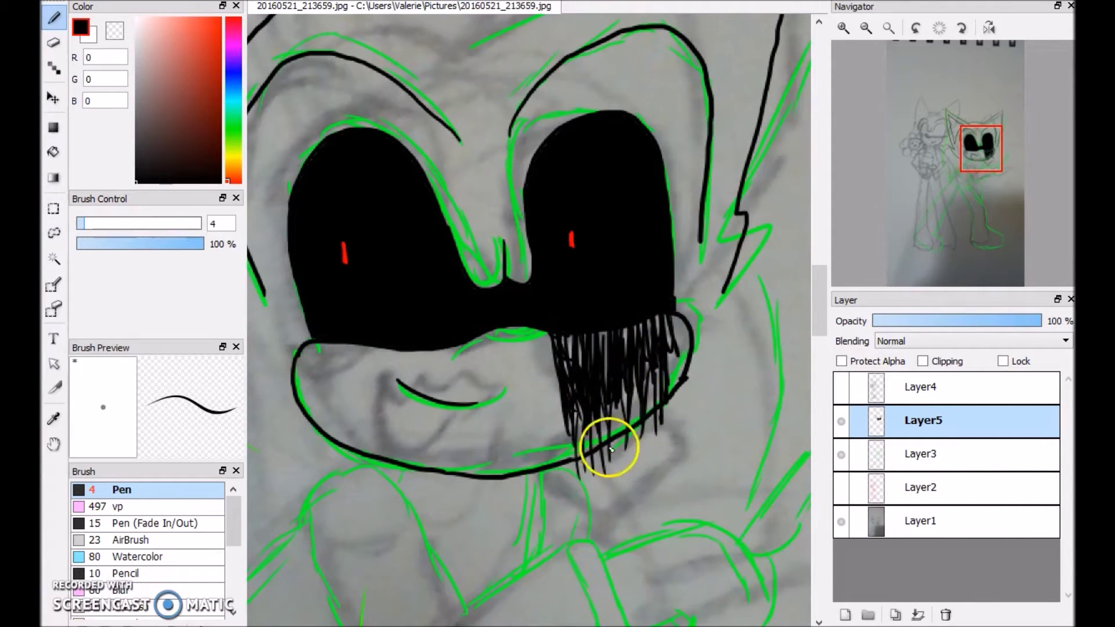
{"action": "left_click_drag", "start_coordinate": [406, 348], "coordinate": [429, 447]}
{"action": "mouse_move", "coordinate": [348, 346]}
{"action": "left_mouse_down"}
{"action": "mouse_move", "coordinate": [356, 428]}
{"action": "mouse_move", "coordinate": [334, 441]}
{"action": "left_mouse_up"}
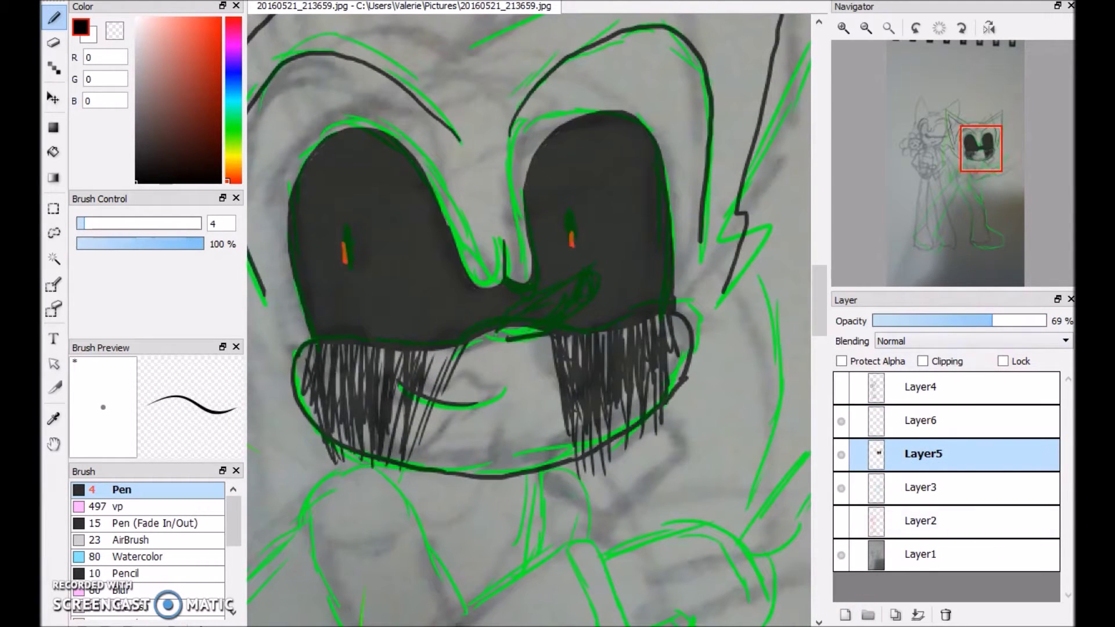
Step: Draw the nose on Layer6, fill it black with Layer1 and Layer3 hidden, and add a small white highlight
{"action": "left_click", "coordinate": [923, 420]}
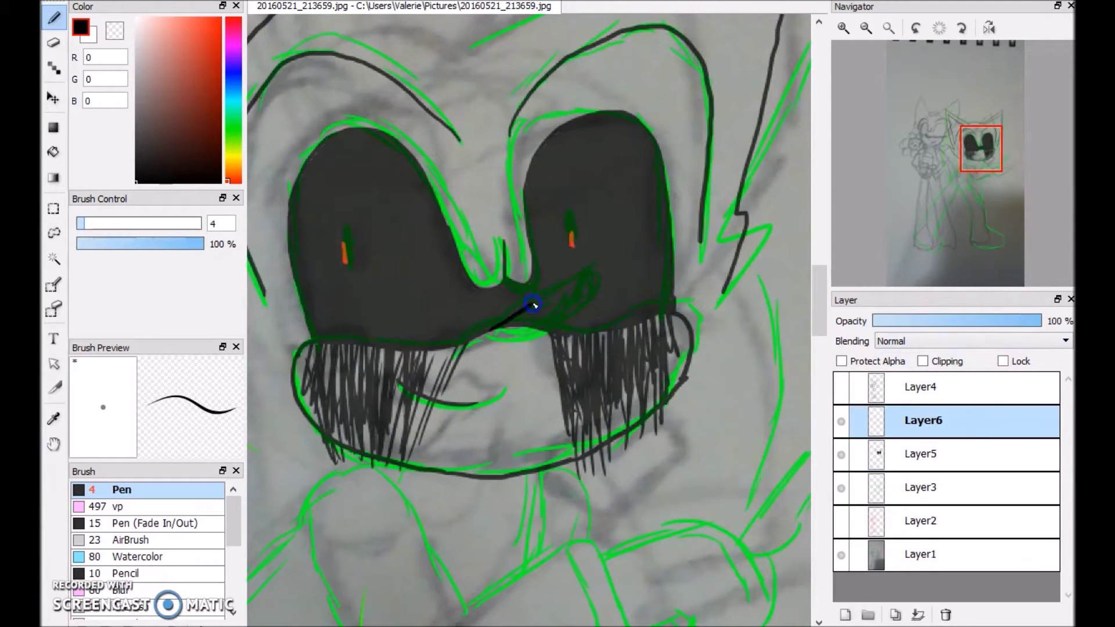
{"action": "key", "text": "g"}
{"action": "left_click", "coordinate": [841, 487]}
{"action": "left_click", "coordinate": [841, 554]}
{"action": "left_click", "coordinate": [508, 328]}
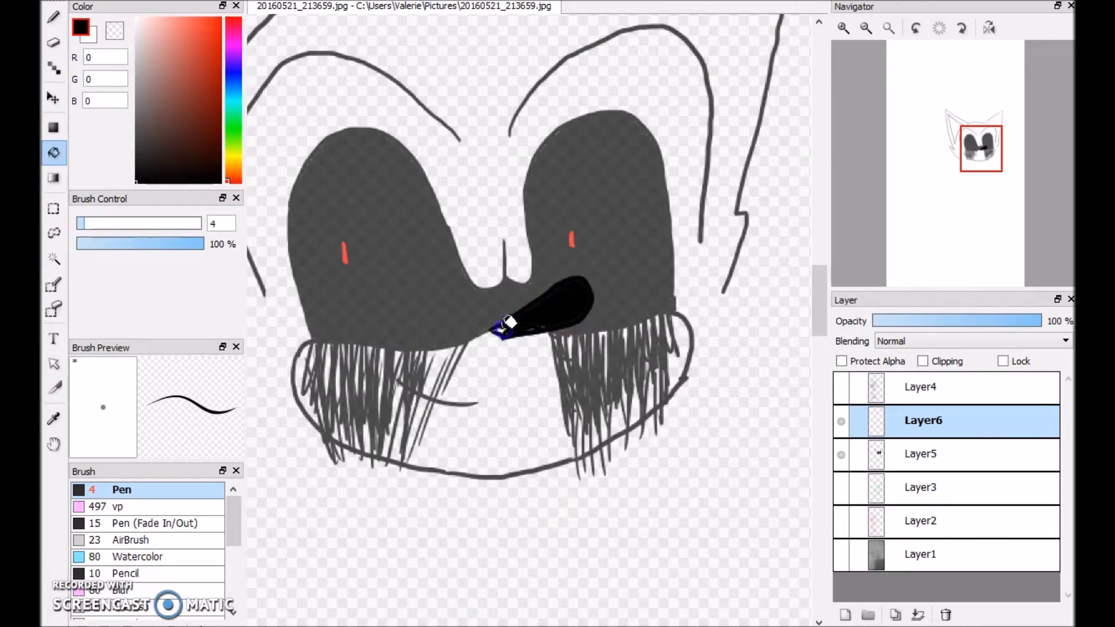
{"action": "left_click", "coordinate": [519, 266], "text": "alt"}
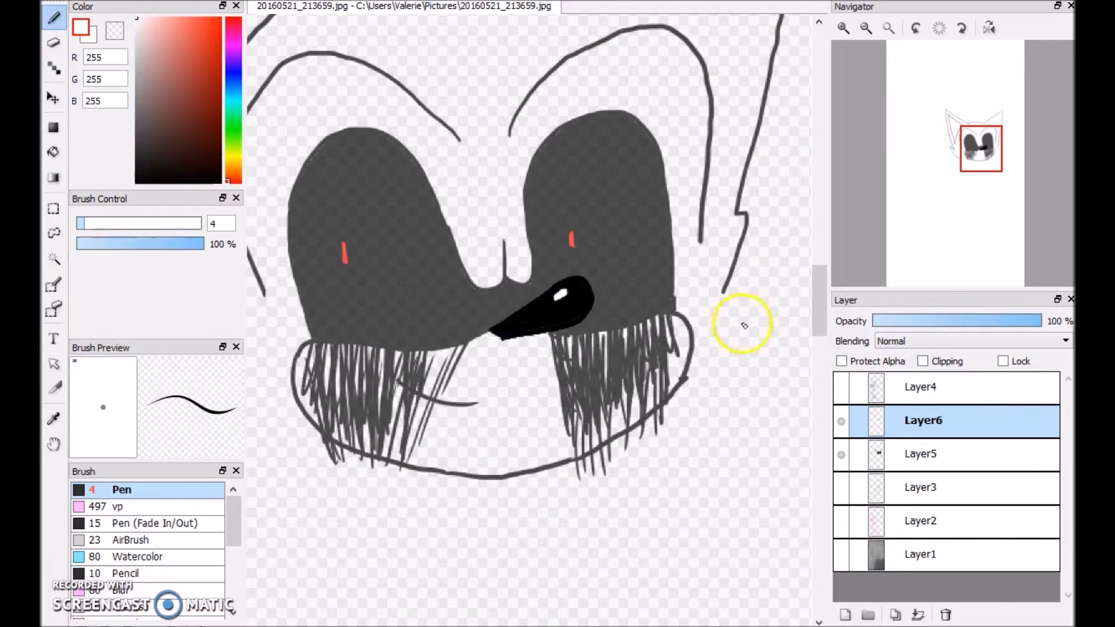
Step: Set Layer5's opacity to 100% and move it above Layer6, with the sketch layers visible
{"action": "left_click", "coordinate": [923, 454]}
{"action": "left_click", "coordinate": [925, 459]}
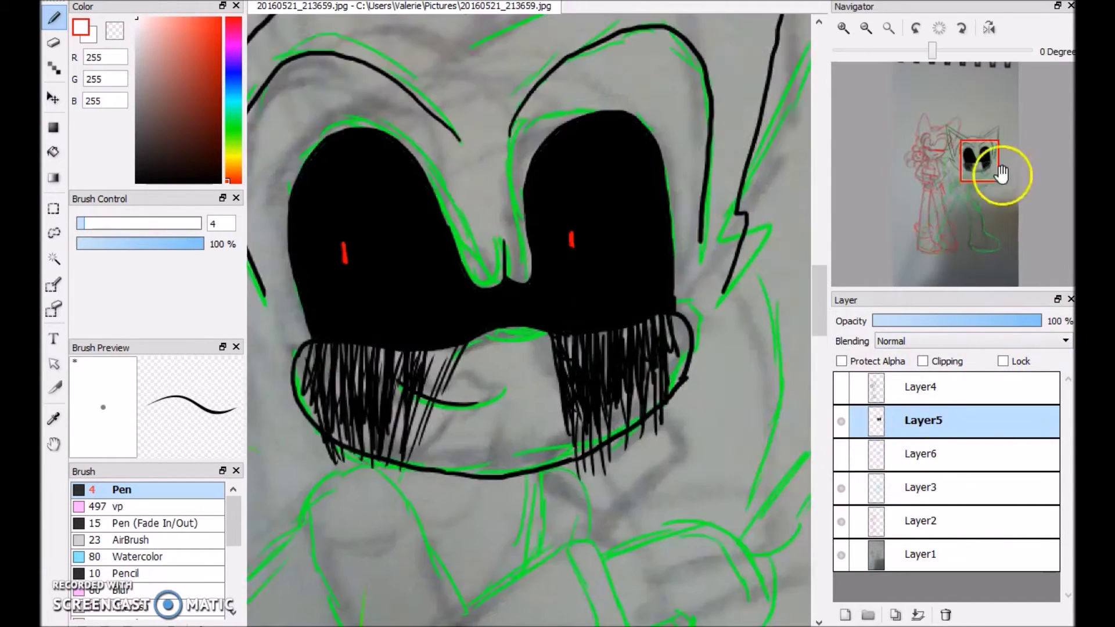
{"action": "left_click_drag", "start_coordinate": [1017, 254], "coordinate": [910, 399]}
Step: Ink the collar lines below the chin in black, erasing stray parts of the strokes
{"action": "left_click", "coordinate": [591, 200], "text": "alt"}
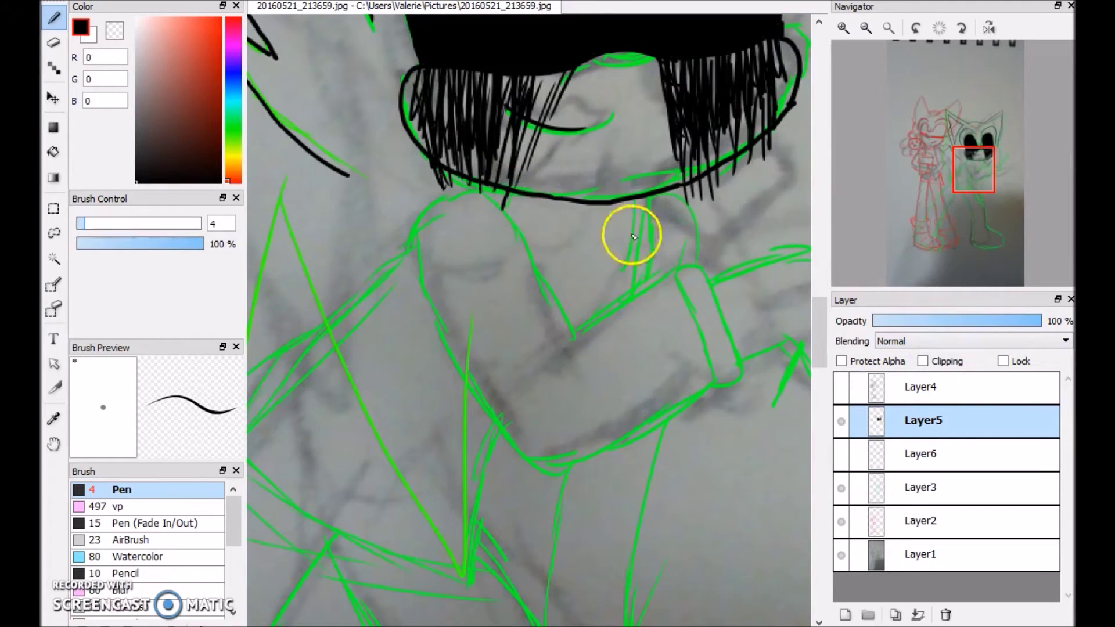
{"action": "key", "text": "e"}
{"action": "left_click_drag", "start_coordinate": [641, 200], "coordinate": [646, 229]}
{"action": "key", "text": "b"}
{"action": "key", "text": "e"}
{"action": "left_click_drag", "start_coordinate": [648, 232], "coordinate": [646, 264]}
{"action": "key", "text": "b"}
{"action": "left_click_drag", "start_coordinate": [660, 200], "coordinate": [684, 257]}
Step: Ink the bent arm across the chest with its ribbed cuff and hand
{"action": "mouse_move", "coordinate": [964, 207]}
{"action": "left_mouse_down"}
{"action": "mouse_move", "coordinate": [977, 174]}
{"action": "mouse_move", "coordinate": [963, 180]}
{"action": "mouse_move", "coordinate": [978, 182]}
{"action": "left_mouse_up"}
{"action": "left_click_drag", "start_coordinate": [451, 190], "coordinate": [561, 159]}
{"action": "left_click_drag", "start_coordinate": [442, 316], "coordinate": [601, 231]}
{"action": "left_click_drag", "start_coordinate": [560, 147], "coordinate": [583, 149]}
{"action": "left_click_drag", "start_coordinate": [569, 177], "coordinate": [587, 177]}
{"action": "left_click_drag", "start_coordinate": [655, 193], "coordinate": [741, 164]}
{"action": "left_click_drag", "start_coordinate": [980, 190], "coordinate": [967, 184]}
{"action": "left_click_drag", "start_coordinate": [723, 104], "coordinate": [746, 186]}
Step: Ink the side of the tunic and the hanging arm with its cuff below the bent arm
{"action": "left_click_drag", "start_coordinate": [582, 389], "coordinate": [527, 515]}
{"action": "left_click_drag", "start_coordinate": [970, 177], "coordinate": [957, 178]}
{"action": "mouse_move", "coordinate": [629, 152]}
{"action": "left_mouse_down"}
{"action": "mouse_move", "coordinate": [388, 344]}
{"action": "mouse_move", "coordinate": [707, 504]}
{"action": "left_mouse_up"}
{"action": "left_click_drag", "start_coordinate": [923, 210], "coordinate": [970, 192]}
{"action": "left_click_drag", "start_coordinate": [601, 187], "coordinate": [586, 318]}
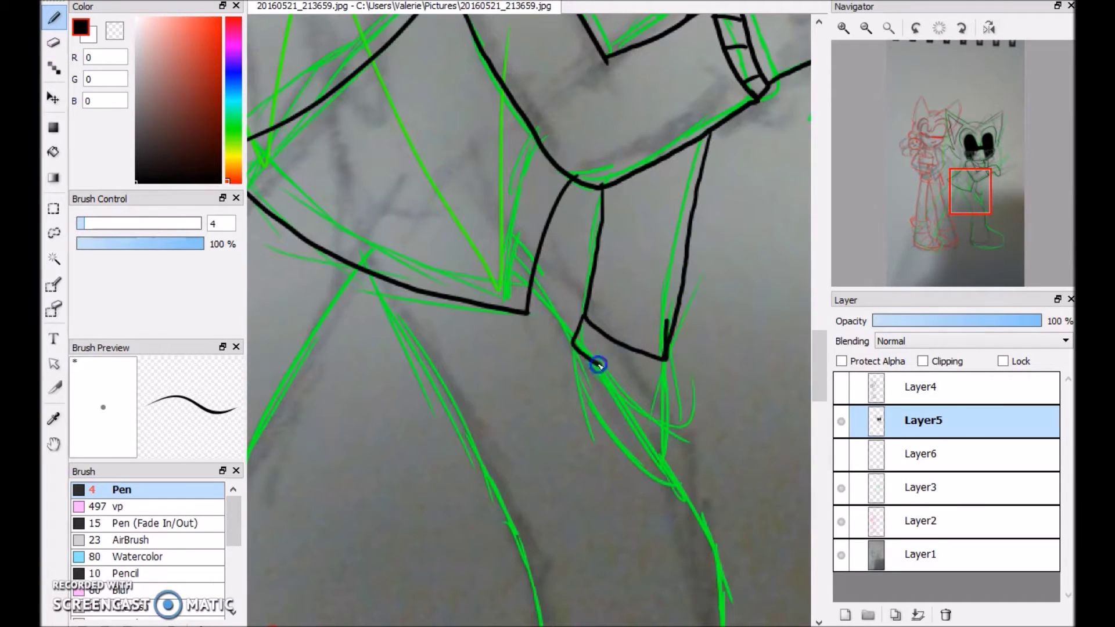
Step: Ink the inner triangle line of the second character's right ear
{"action": "left_click_drag", "start_coordinate": [971, 183], "coordinate": [966, 152]}
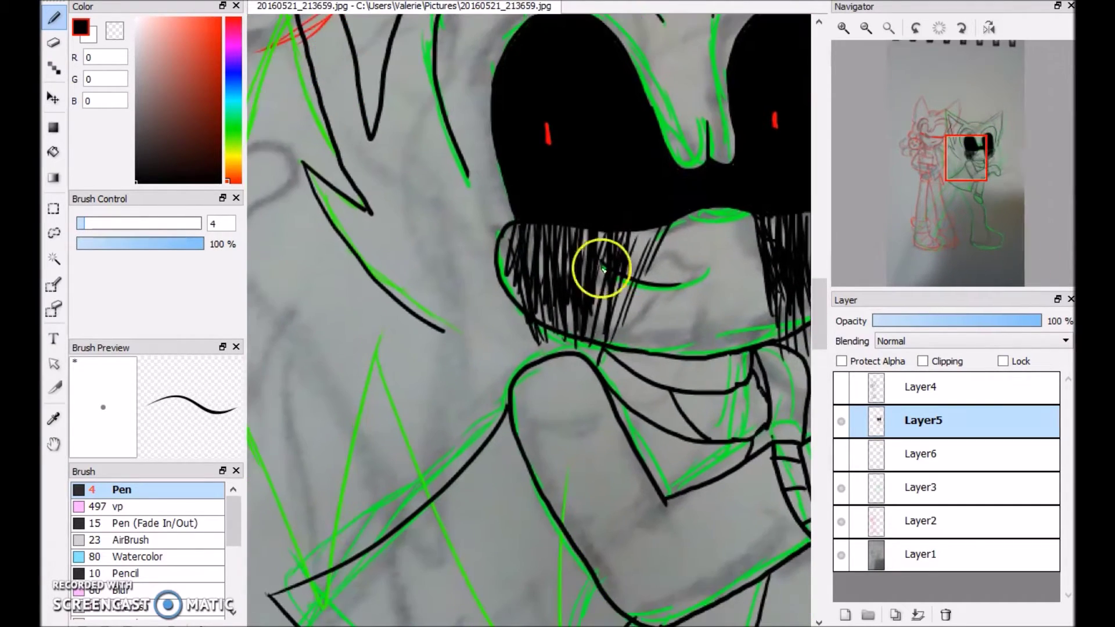
{"action": "mouse_move", "coordinate": [971, 192]}
{"action": "left_mouse_down"}
{"action": "mouse_move", "coordinate": [975, 212]}
{"action": "mouse_move", "coordinate": [914, 80]}
{"action": "mouse_move", "coordinate": [993, 132]}
{"action": "left_mouse_up"}
{"action": "mouse_move", "coordinate": [326, 218]}
{"action": "left_mouse_down"}
{"action": "mouse_move", "coordinate": [473, 150]}
{"action": "mouse_move", "coordinate": [497, 395]}
{"action": "left_mouse_up"}
Step: Hide Layer1, Layer2 and Layer3 and show Layer4 to review both characters' line art together
{"action": "mouse_move", "coordinate": [997, 131]}
{"action": "left_mouse_down"}
{"action": "mouse_move", "coordinate": [987, 223]}
{"action": "mouse_move", "coordinate": [929, 174]}
{"action": "left_mouse_up"}
{"action": "key", "text": "ctrl+minus"}
{"action": "key", "text": "ctrl+minus"}
{"action": "key", "text": "ctrl+minus"}
{"action": "left_click", "coordinate": [841, 555]}
{"action": "left_click", "coordinate": [841, 520]}
{"action": "left_click", "coordinate": [840, 488]}
{"action": "left_click", "coordinate": [840, 386]}
{"action": "left_click", "coordinate": [843, 488]}
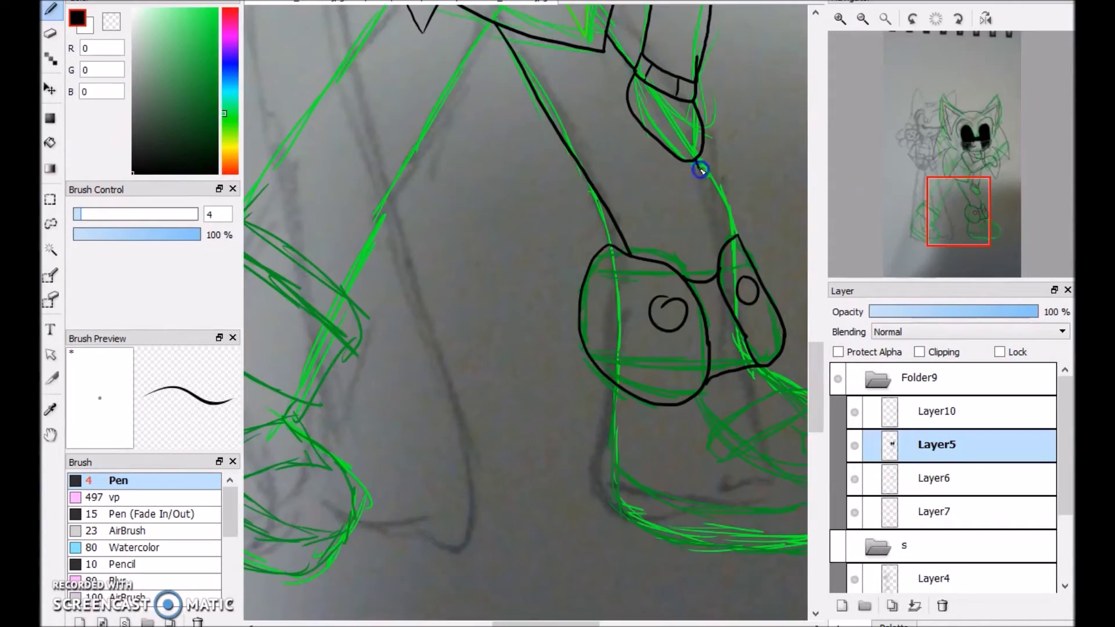
Step: Erase the hanging arm with its cuff and hand from Layer5 and extend the thigh line there
{"action": "left_click", "coordinate": [961, 186]}
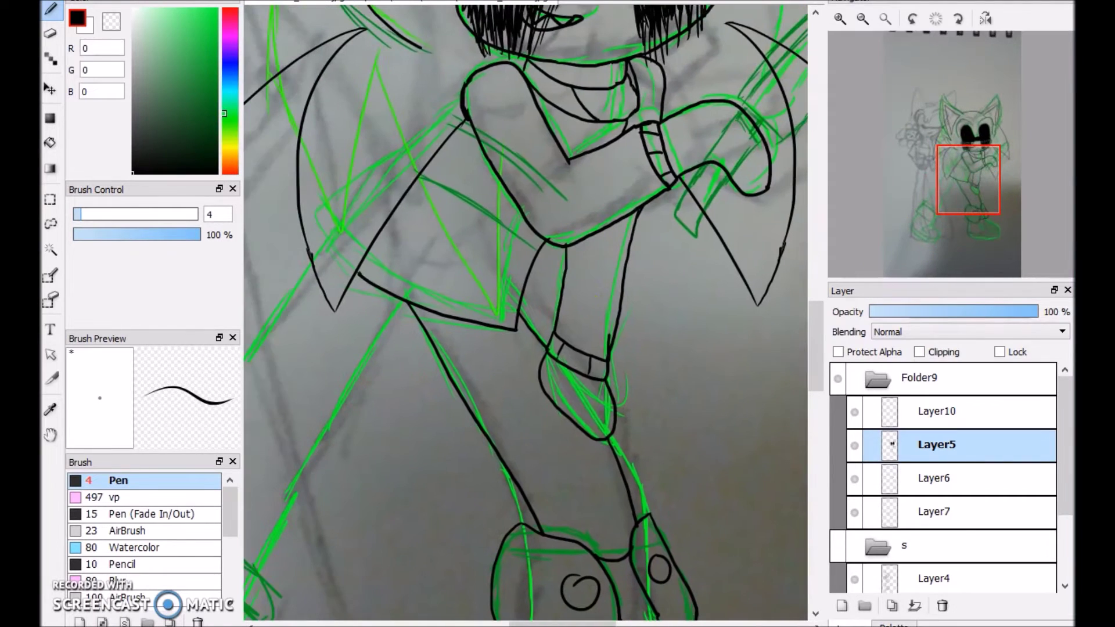
{"action": "key", "text": "e"}
{"action": "left_click", "coordinate": [620, 360]}
{"action": "key", "text": "b"}
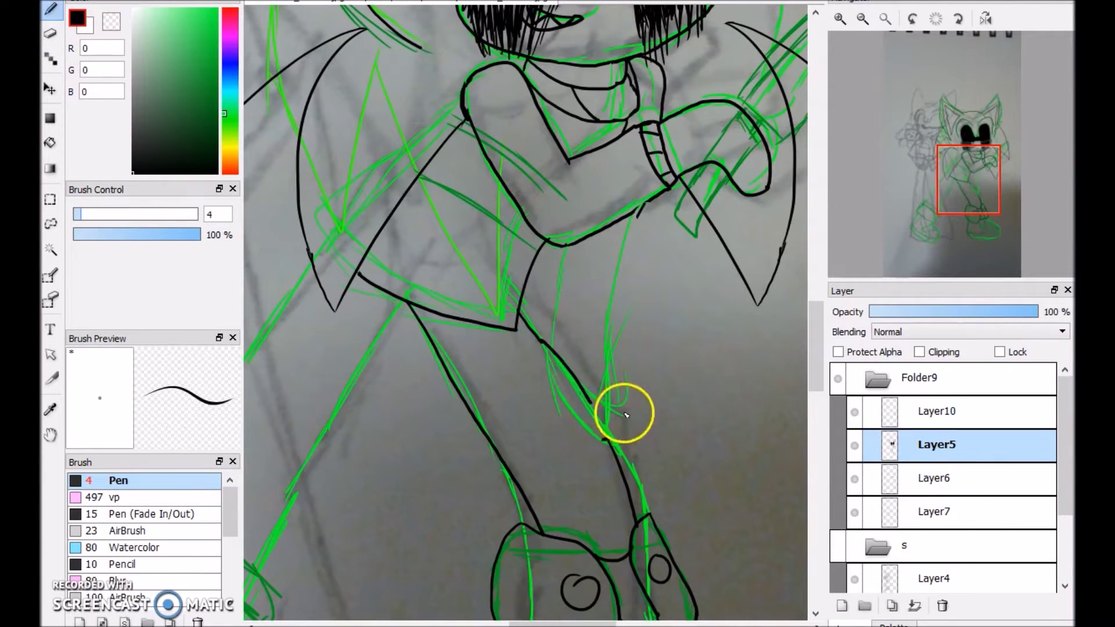
Step: Ink the outline of the right shoe beneath its buttoned cuff
{"action": "left_click", "coordinate": [953, 232]}
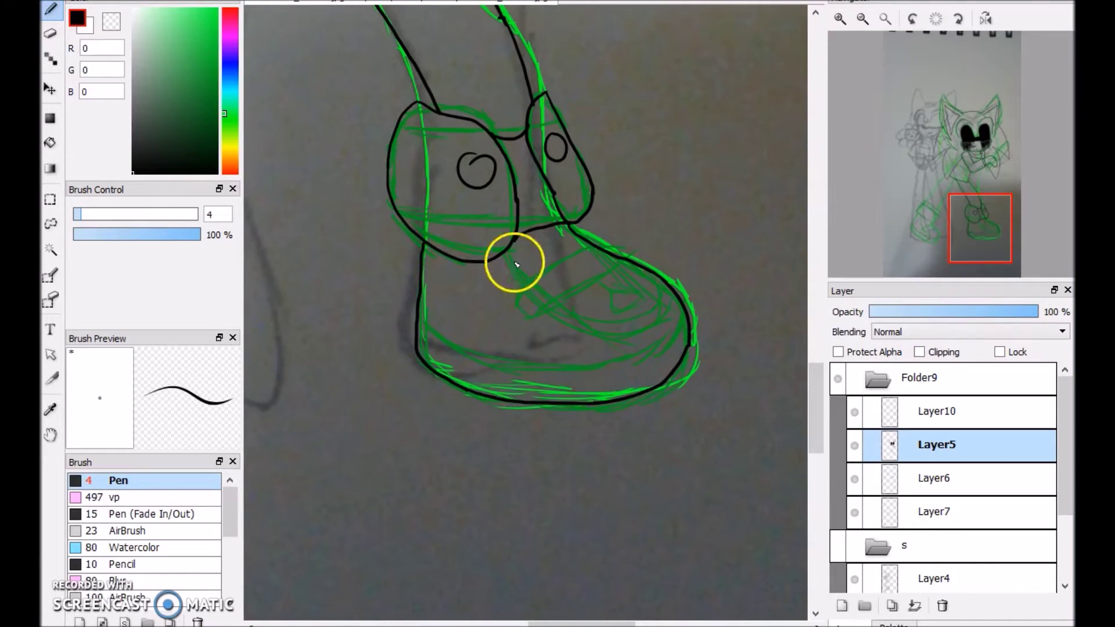
{"action": "mouse_move", "coordinate": [980, 238]}
{"action": "left_mouse_down"}
{"action": "mouse_move", "coordinate": [985, 169]}
{"action": "mouse_move", "coordinate": [1013, 172]}
{"action": "left_mouse_up"}
{"action": "key", "text": "e"}
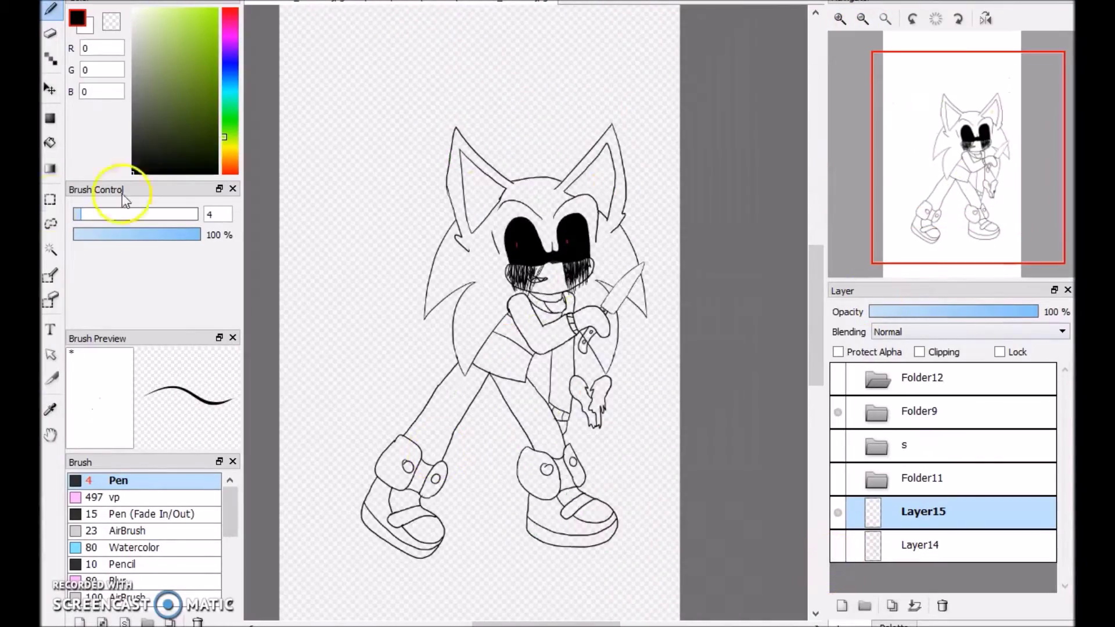
Step: Select the empty background around the character with the Magic Wand and invert the selection to the figure
{"action": "left_click", "coordinate": [373, 312]}
{"action": "left_click", "coordinate": [648, 530]}
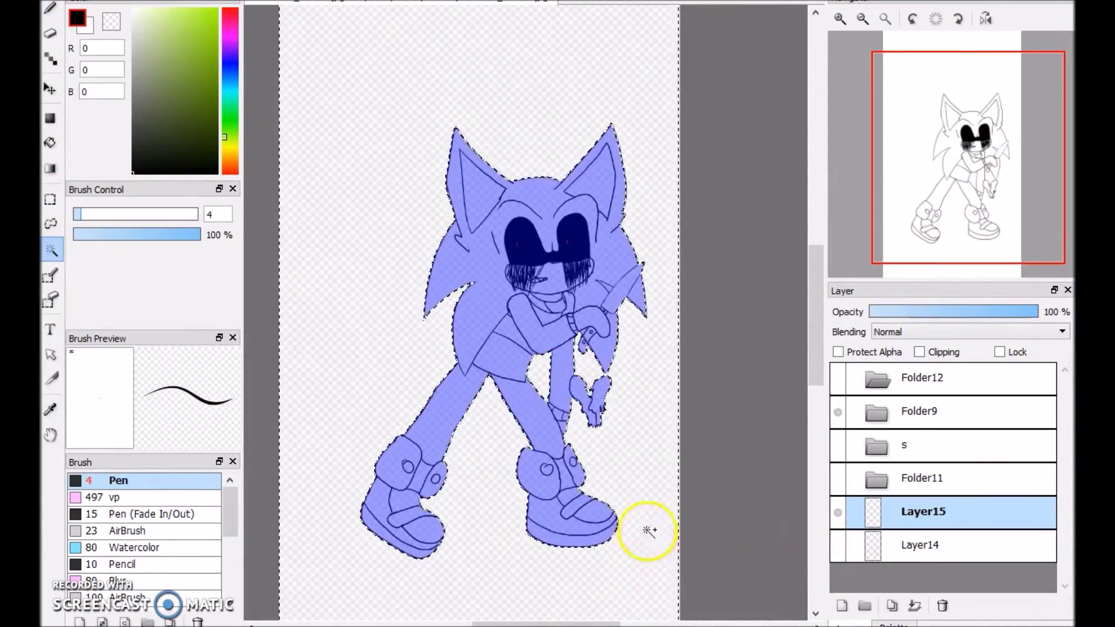
{"action": "left_click", "coordinate": [840, 19]}
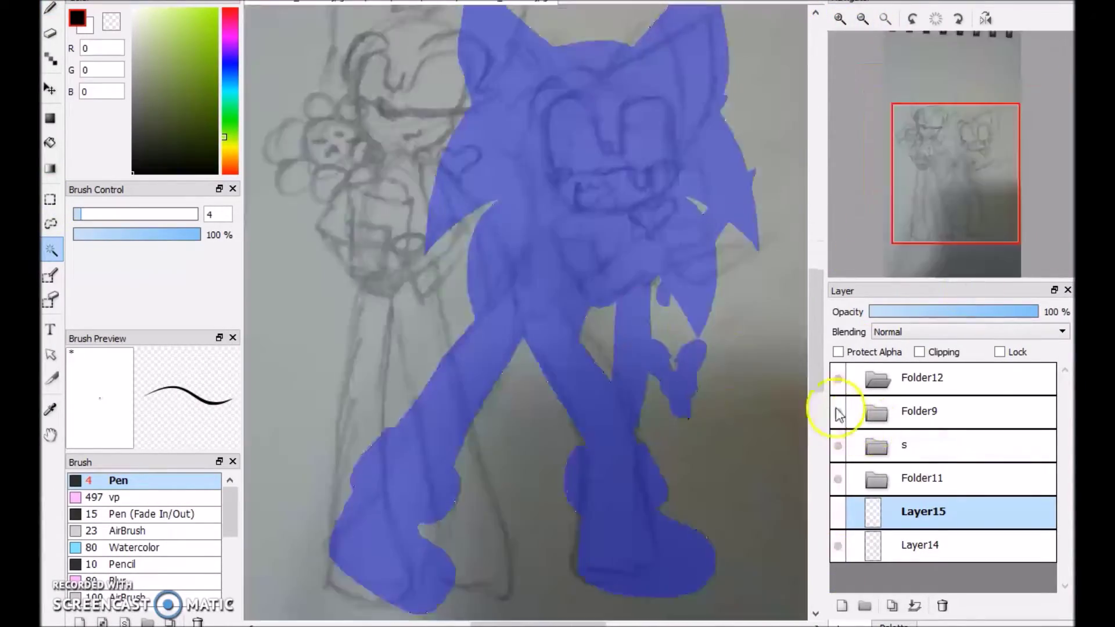
{"action": "left_click", "coordinate": [838, 413]}
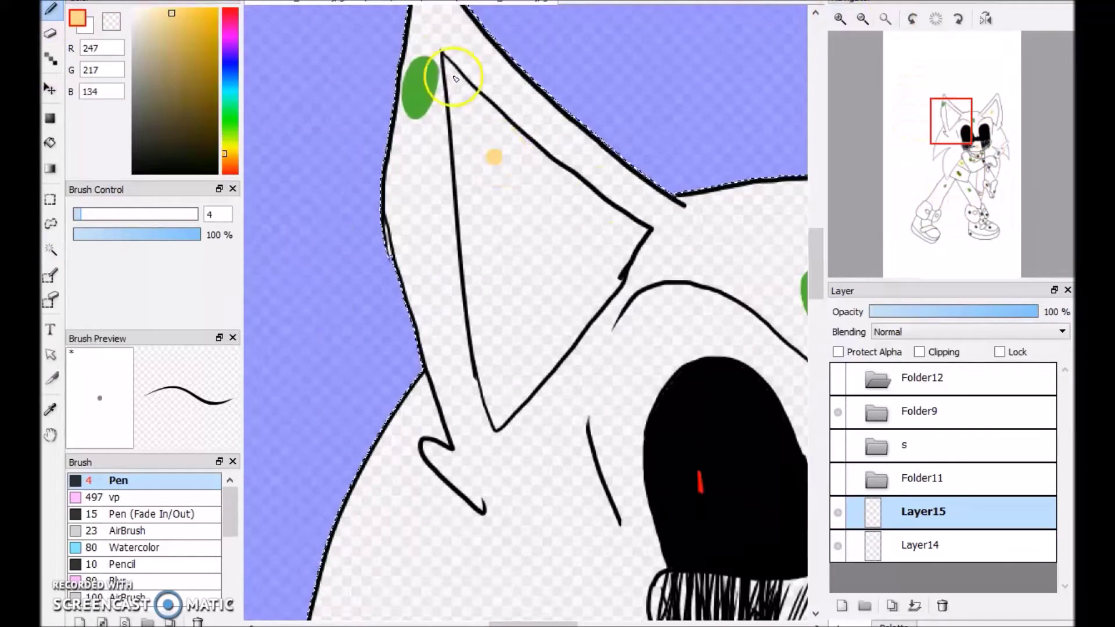
Step: Color the inner ears a skin tone and the head and quills green on Layer15 with a larger pen
{"action": "key", "text": "]"}
{"action": "key", "text": "]"}
{"action": "key", "text": "]"}
{"action": "mouse_move", "coordinate": [517, 411]}
{"action": "left_mouse_down"}
{"action": "mouse_move", "coordinate": [567, 351]}
{"action": "mouse_move", "coordinate": [590, 289]}
{"action": "mouse_move", "coordinate": [490, 385]}
{"action": "mouse_move", "coordinate": [577, 251]}
{"action": "mouse_move", "coordinate": [472, 82]}
{"action": "mouse_move", "coordinate": [592, 256]}
{"action": "mouse_move", "coordinate": [470, 249]}
{"action": "mouse_move", "coordinate": [627, 242]}
{"action": "left_mouse_up"}
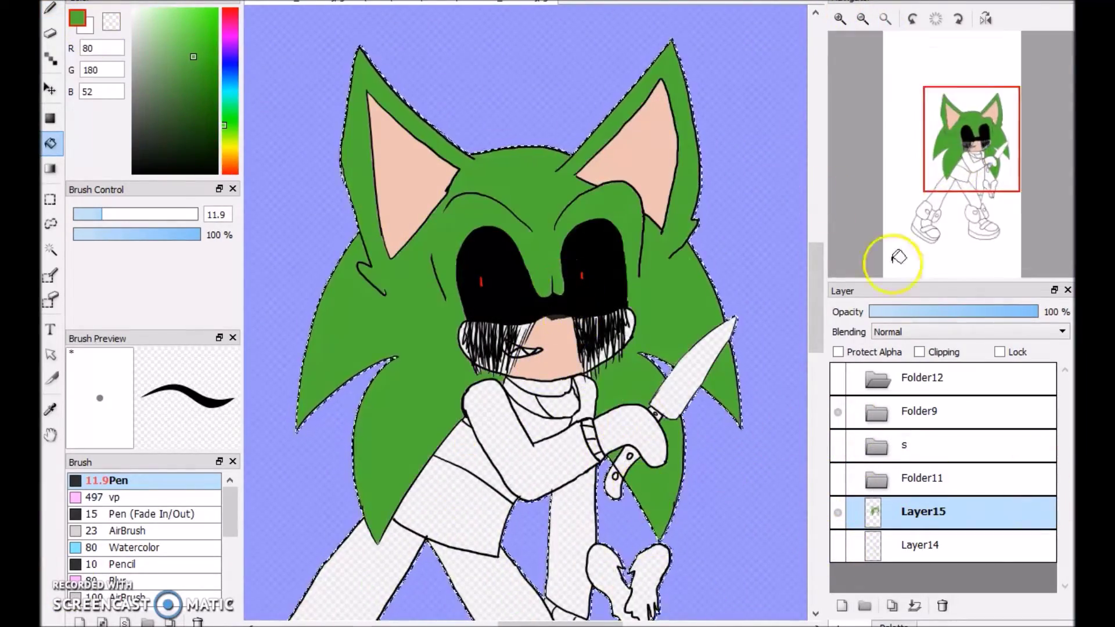
Step: Fill the outfit with olive and a yellow band, the legs with green, and the shoe cuffs and right sole with dark green
{"action": "mouse_move", "coordinate": [898, 257]}
{"action": "left_mouse_down"}
{"action": "mouse_move", "coordinate": [945, 200]}
{"action": "mouse_move", "coordinate": [952, 169]}
{"action": "left_mouse_up"}
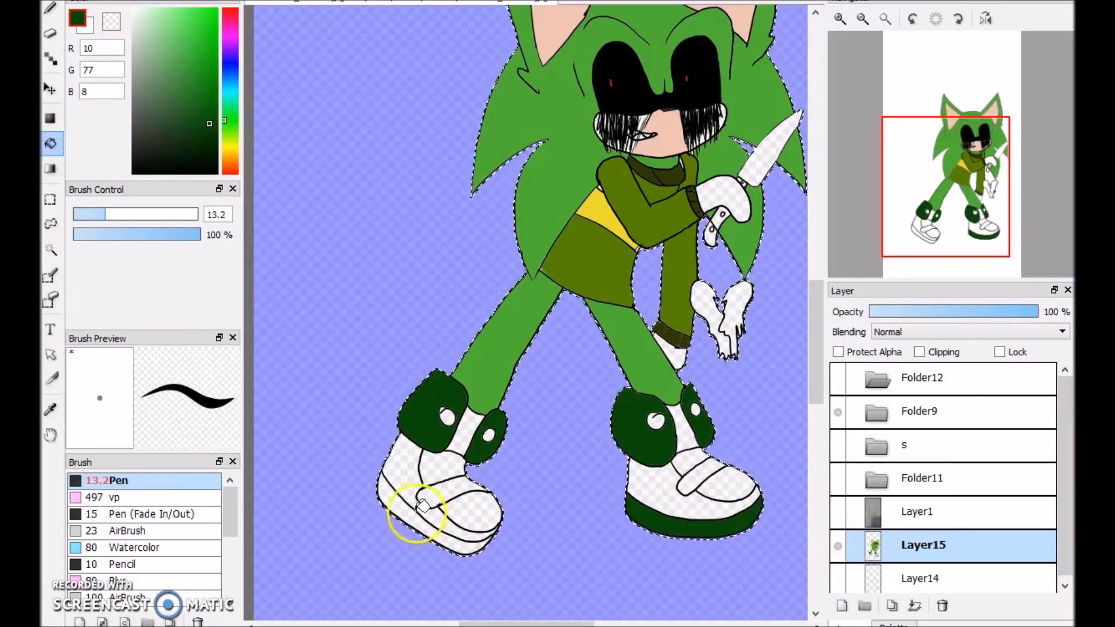
{"action": "left_click", "coordinate": [838, 579]}
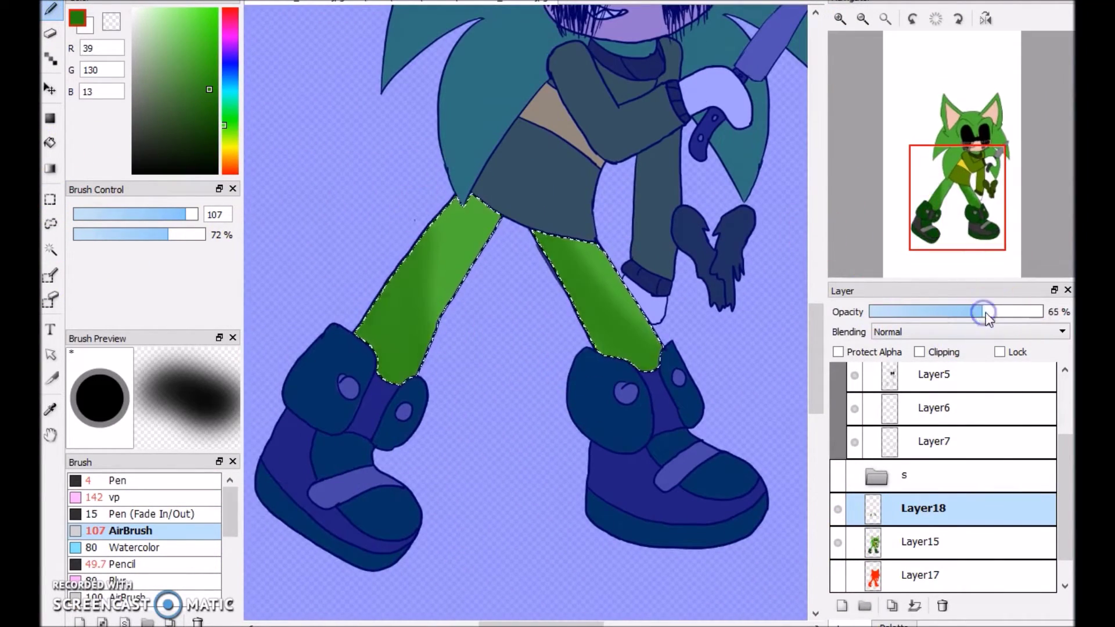
Step: Set Layer18's opacity to 70% and soften the green shading on both legs with the vp blur brush
{"action": "left_click_drag", "start_coordinate": [987, 316], "coordinate": [991, 313]}
{"action": "left_click", "coordinate": [965, 236]}
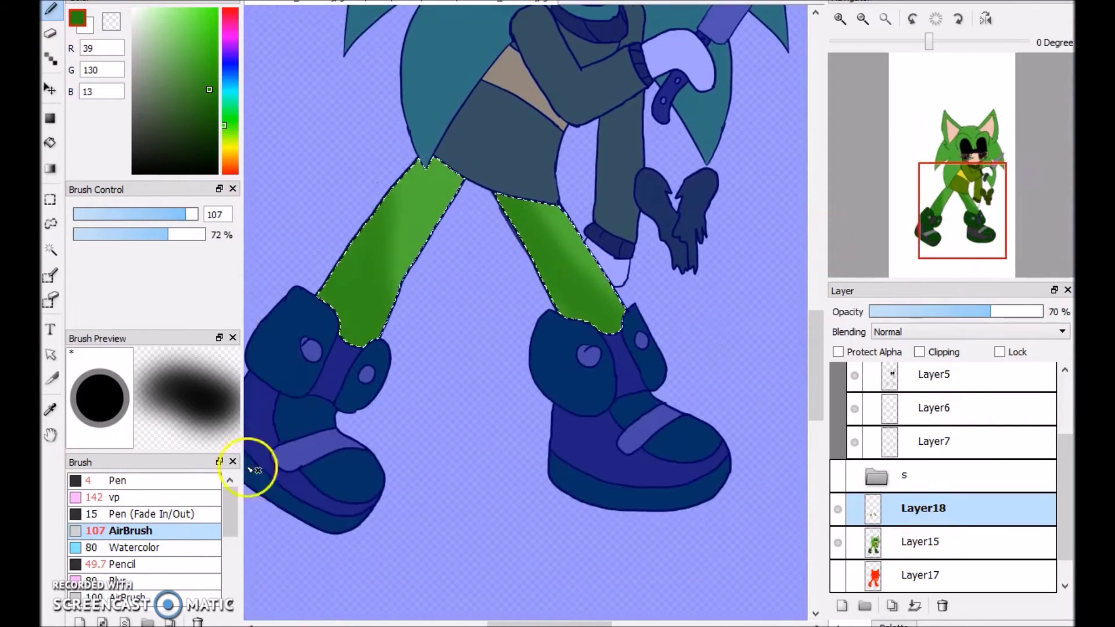
{"action": "left_click", "coordinate": [110, 497]}
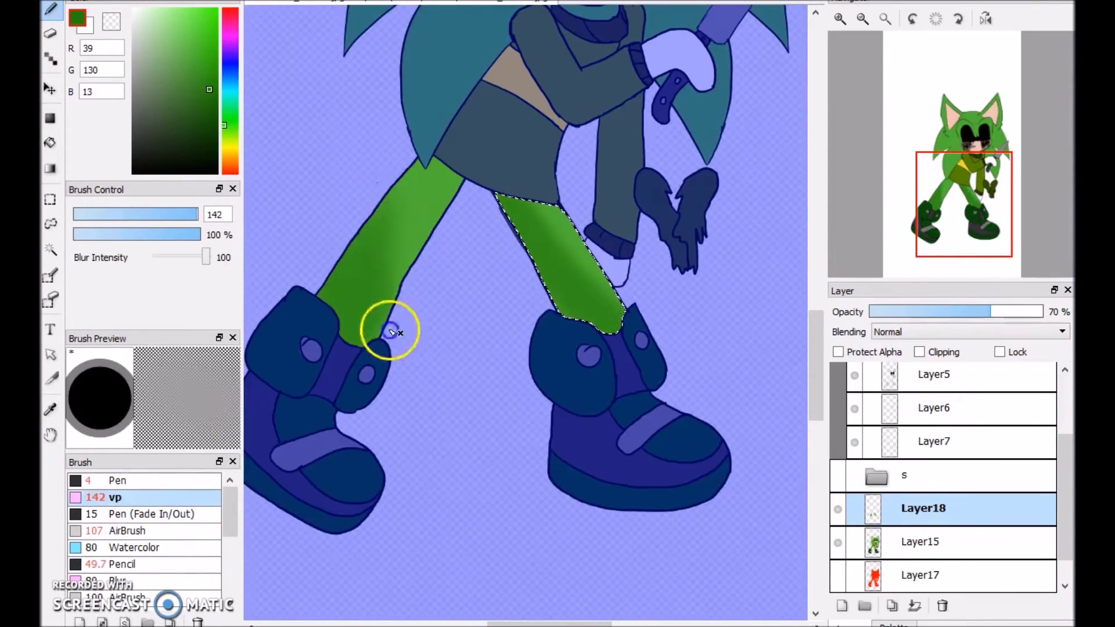
Step: Hide the flat colors on Layer15 and select the head and quills with the Magic Wand, leaving out the inner ears
{"action": "left_click", "coordinate": [841, 543]}
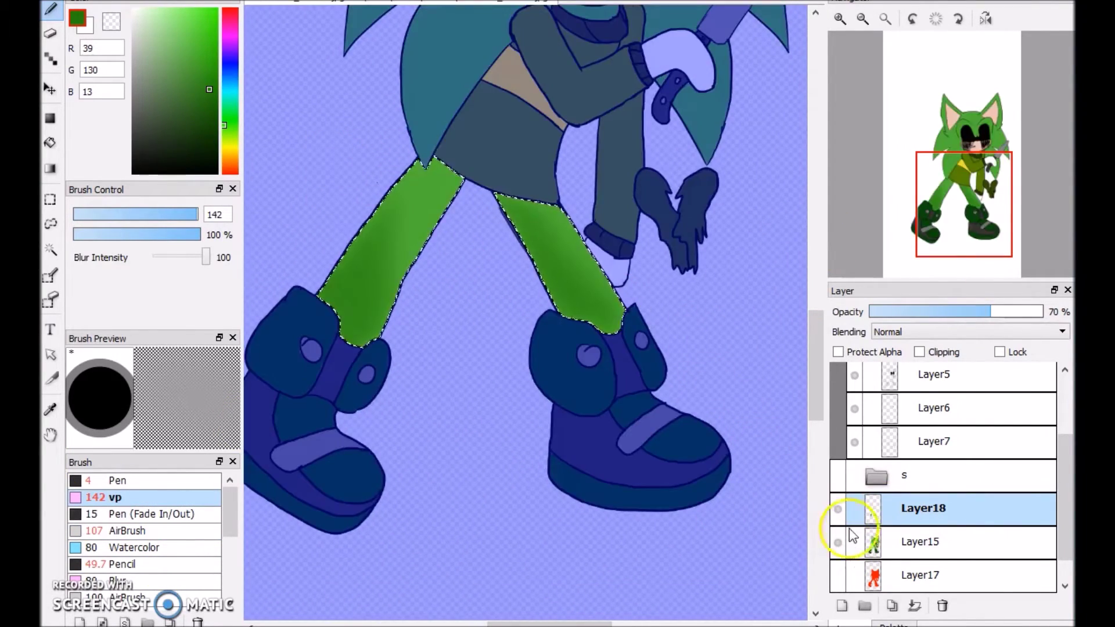
{"action": "left_click", "coordinate": [49, 250]}
{"action": "left_click_drag", "start_coordinate": [976, 165], "coordinate": [889, 241]}
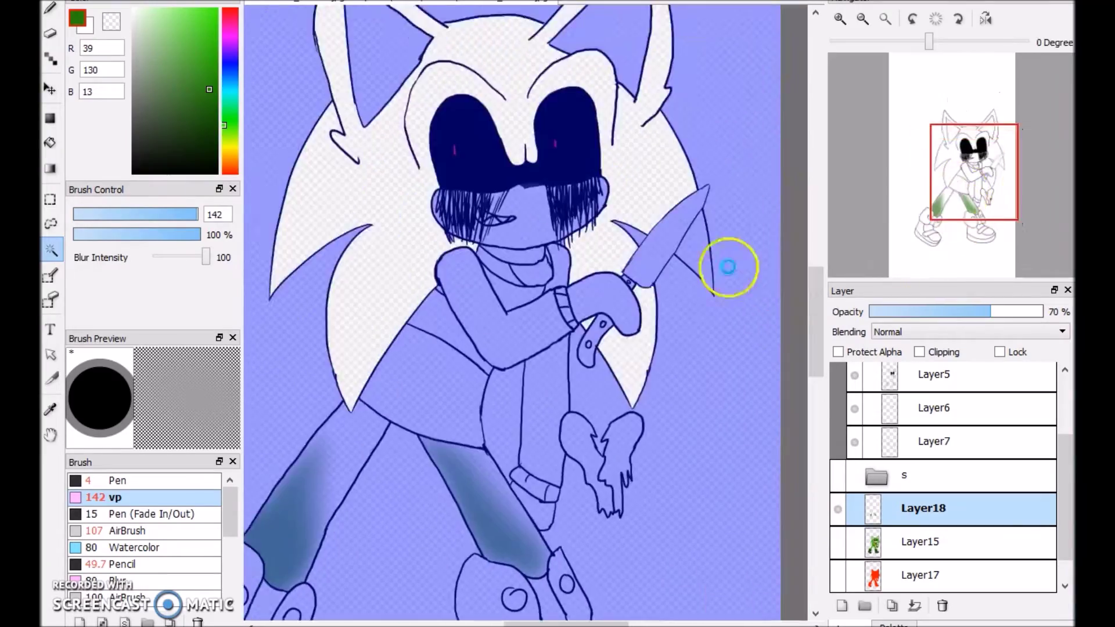
{"action": "left_click", "coordinate": [685, 233]}
{"action": "left_click", "coordinate": [837, 543]}
{"action": "left_click", "coordinate": [50, 8]}
{"action": "left_click", "coordinate": [837, 543]}
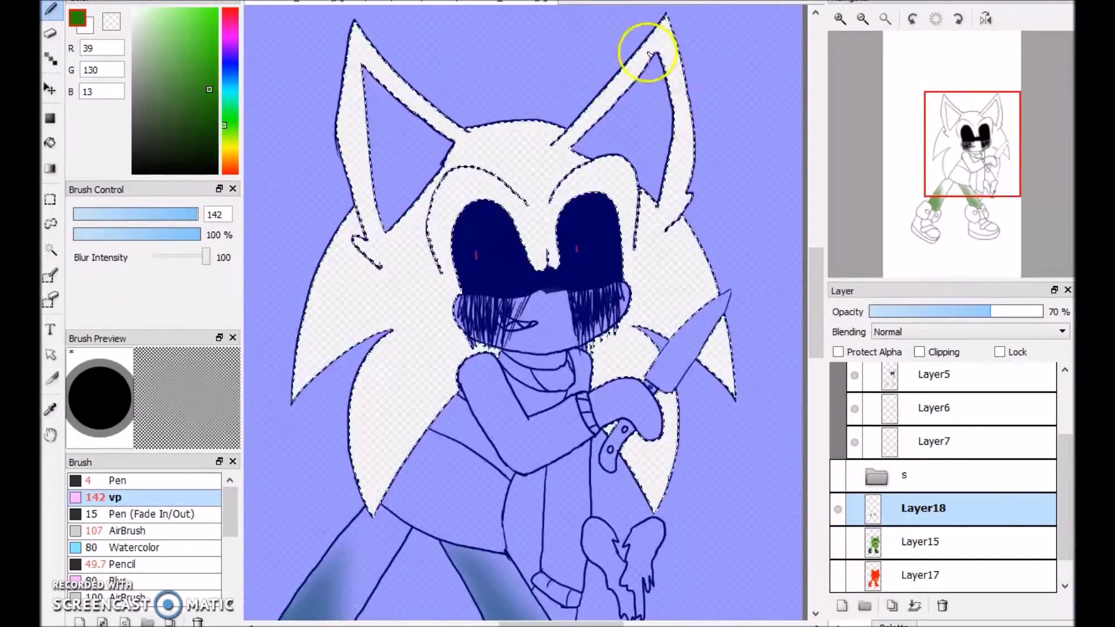
Step: Airbrush dark green shading along the edges of the ears, brows and quills on Layer18 and blur it with the vp brush
{"action": "left_click", "coordinate": [119, 530]}
{"action": "mouse_move", "coordinate": [685, 390]}
{"action": "left_mouse_down"}
{"action": "mouse_move", "coordinate": [580, 219]}
{"action": "mouse_move", "coordinate": [366, 249]}
{"action": "mouse_move", "coordinate": [399, 515]}
{"action": "mouse_move", "coordinate": [476, 90]}
{"action": "mouse_move", "coordinate": [399, 149]}
{"action": "left_mouse_up"}
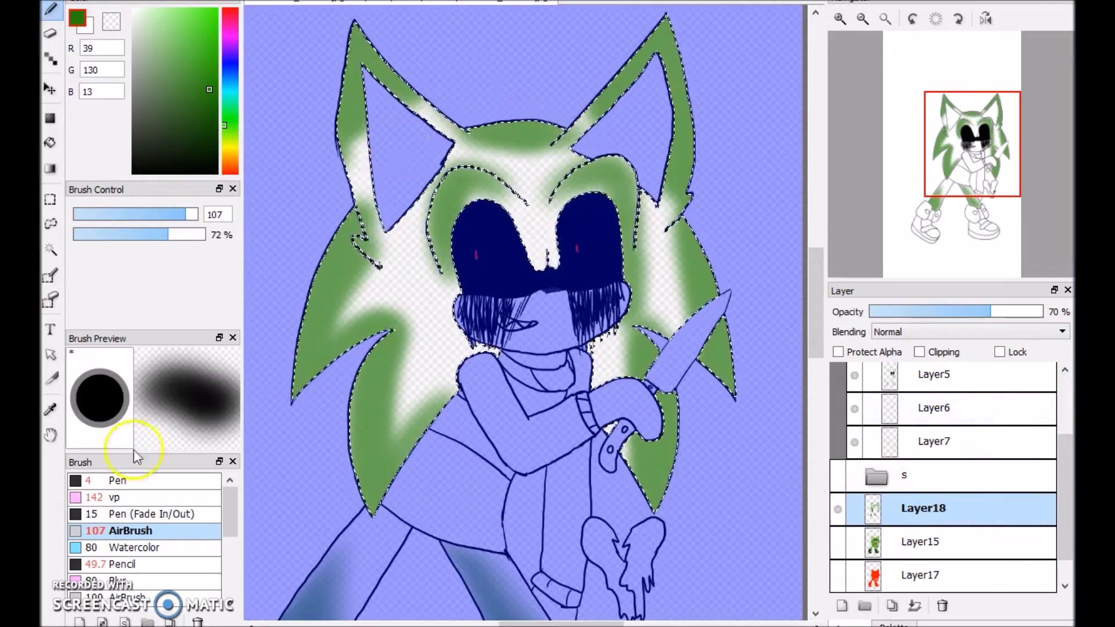
{"action": "key", "text": "v"}
{"action": "left_click", "coordinate": [838, 543]}
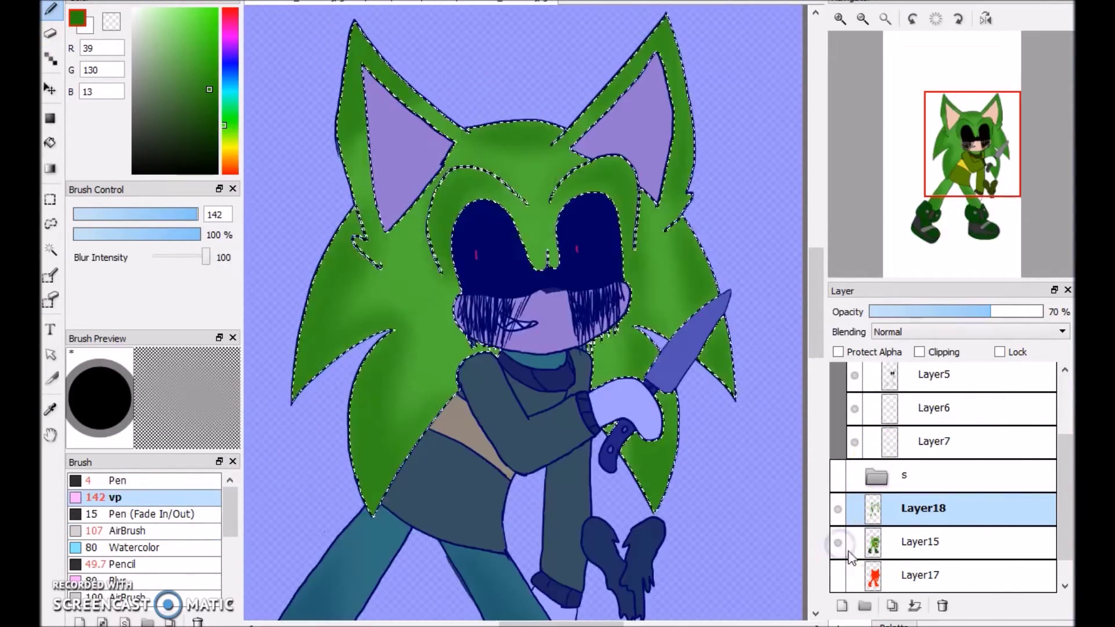
Step: Select both inner ears and shade them with darker skin tones using the AirBrush, softening the result with the vp brush
{"action": "scroll", "coordinate": [572, 167], "scroll_direction": "down", "scroll_amount": 3}
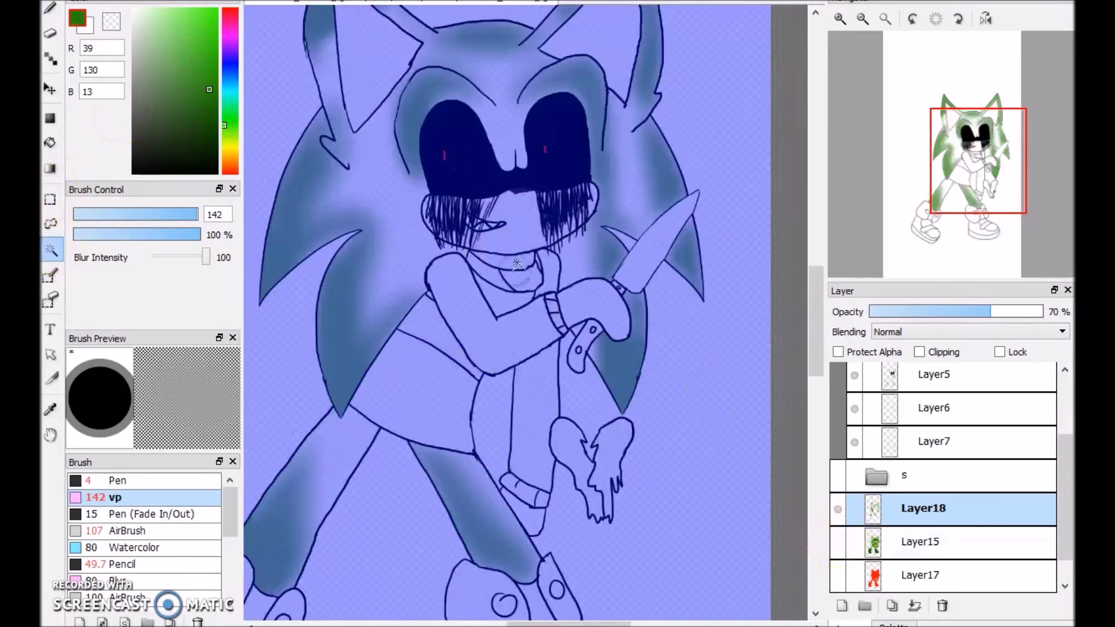
{"action": "key", "text": "a"}
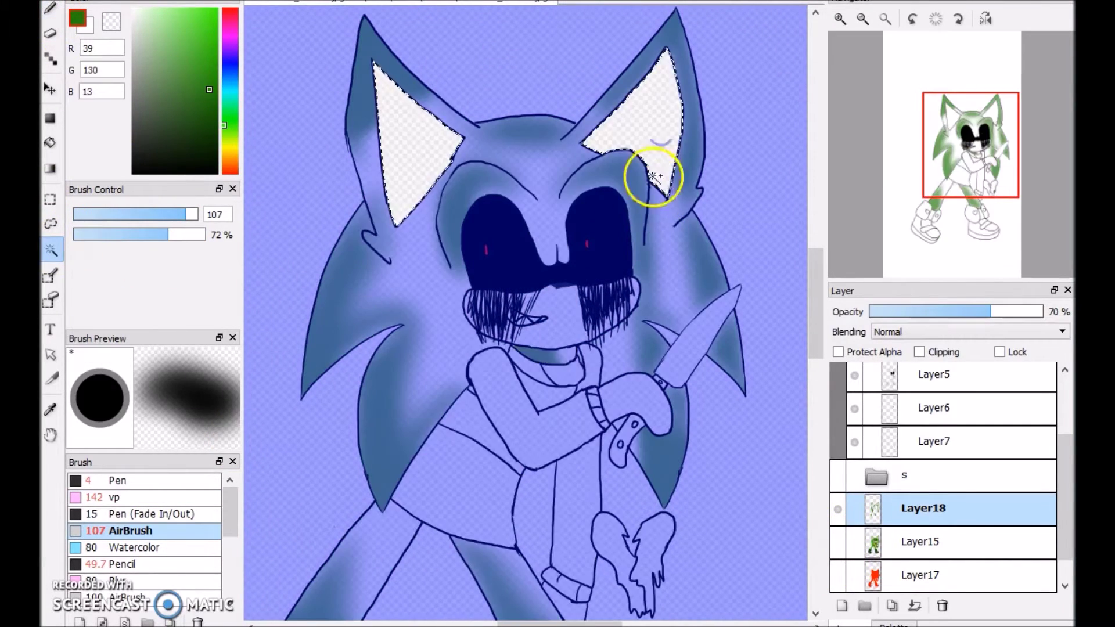
{"action": "left_click", "coordinate": [913, 605]}
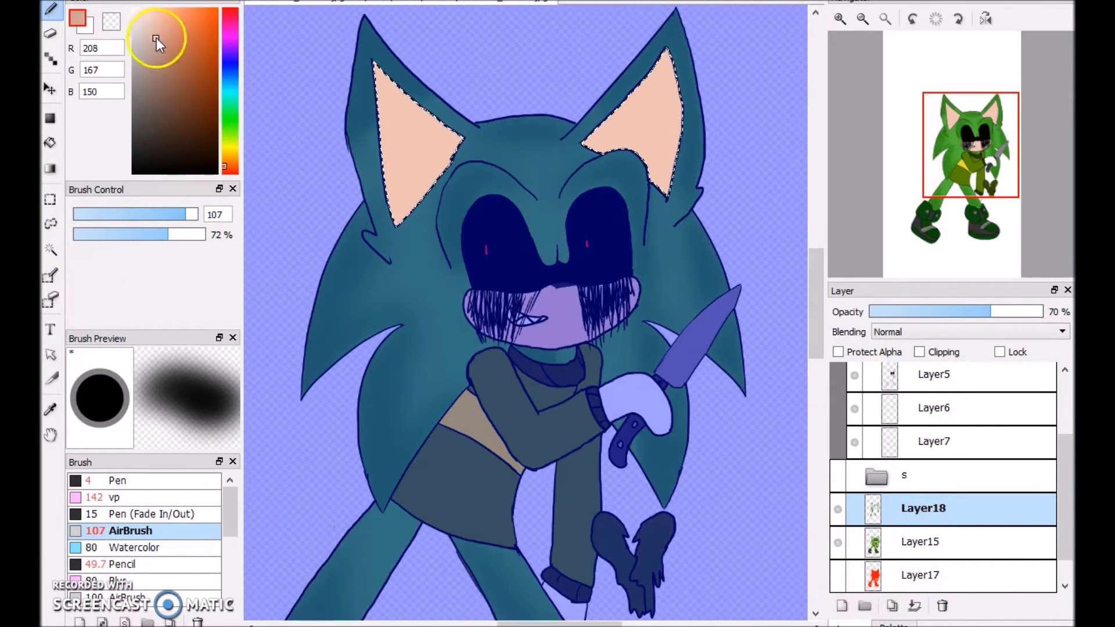
{"action": "left_click", "coordinate": [159, 40]}
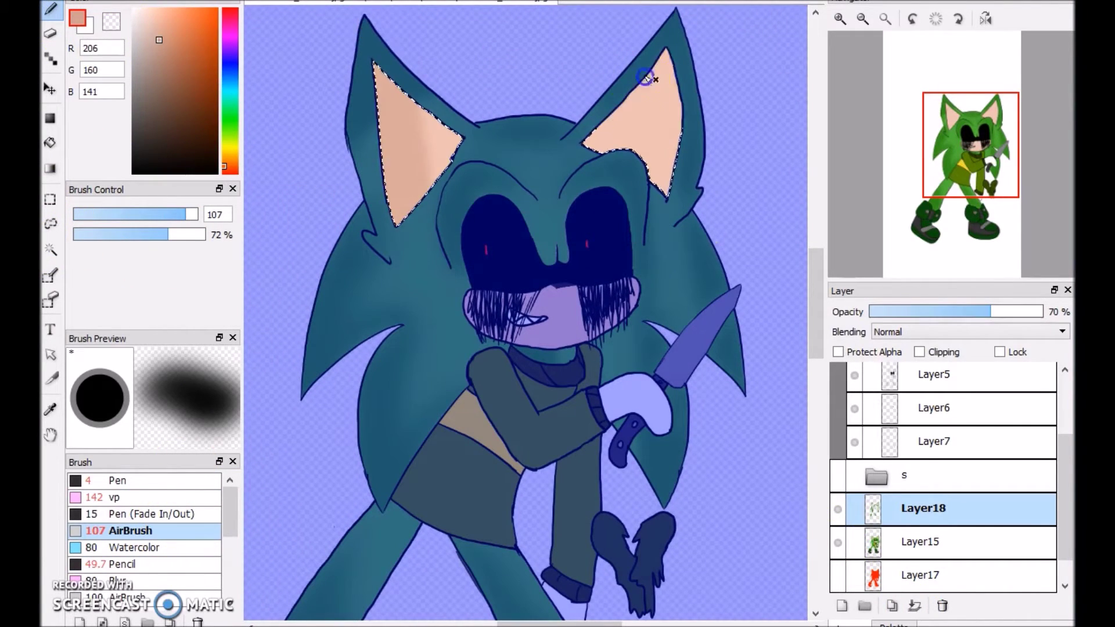
{"action": "key", "text": "v"}
{"action": "left_click", "coordinate": [340, 254]}
{"action": "left_click", "coordinate": [364, 244]}
Step: Paint a selection over the lower face and cheeks with the Select Pen at about size 64
{"action": "left_click", "coordinate": [55, 278]}
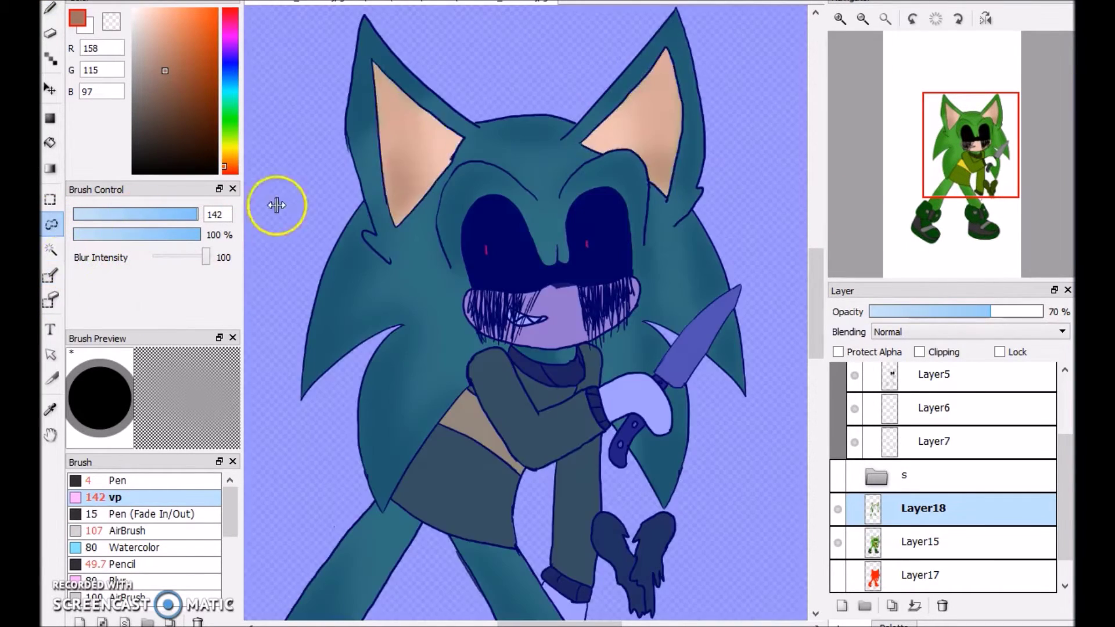
{"action": "key", "text": "ctrl+z"}
{"action": "key", "text": "ctrl+z"}
{"action": "key", "text": "m"}
{"action": "left_click", "coordinate": [119, 259]}
{"action": "left_click", "coordinate": [116, 480]}
{"action": "left_click_drag", "start_coordinate": [75, 215], "coordinate": [173, 216]}
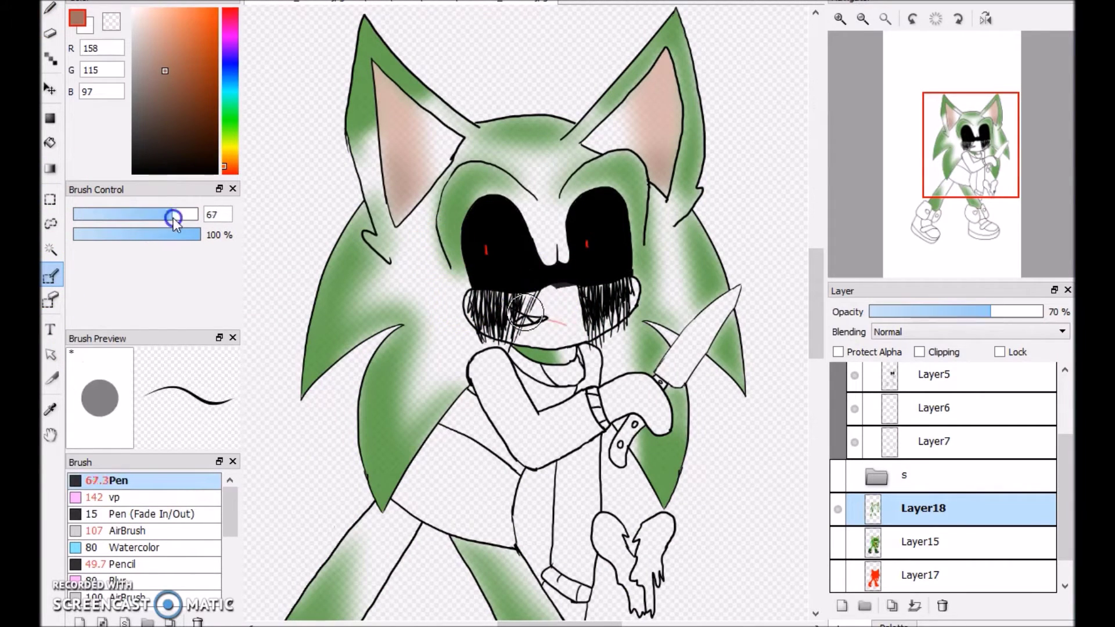
{"action": "left_click_drag", "start_coordinate": [528, 328], "coordinate": [576, 299]}
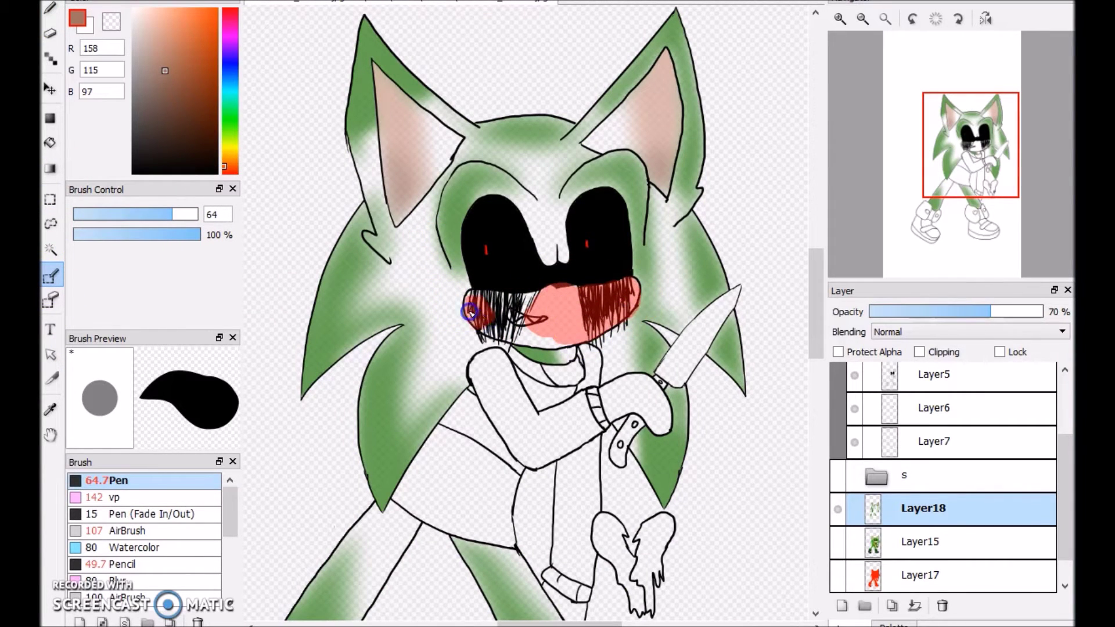
Step: Trim the overspill of the face selection so it follows the cheek and chin outline
{"action": "scroll", "coordinate": [473, 302], "scroll_direction": "up", "scroll_amount": 5}
{"action": "key", "text": "e"}
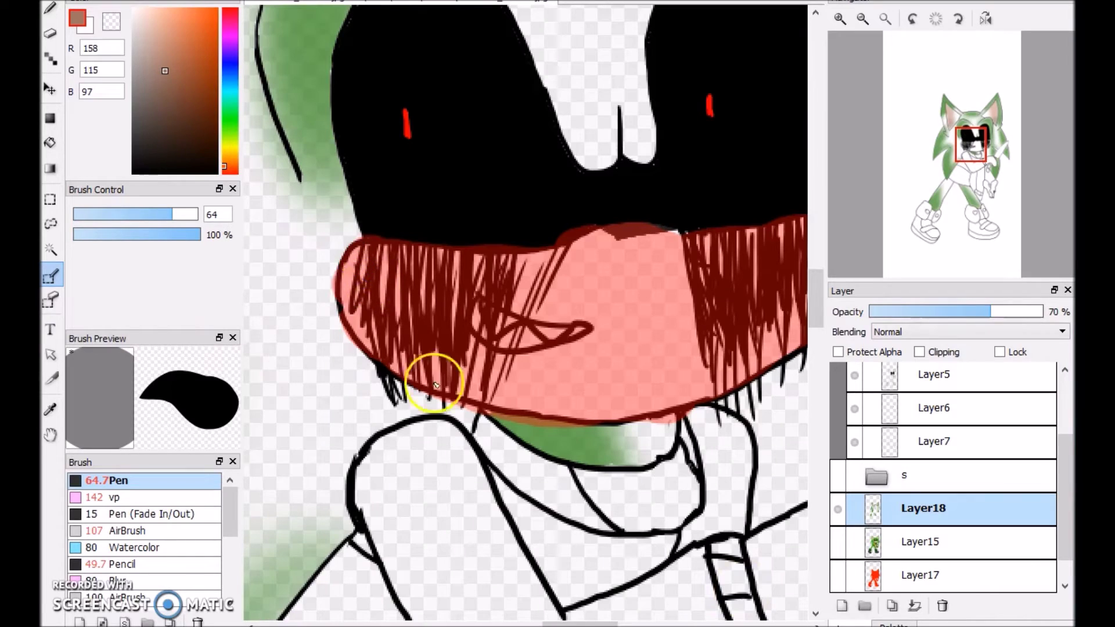
{"action": "key", "text": "e"}
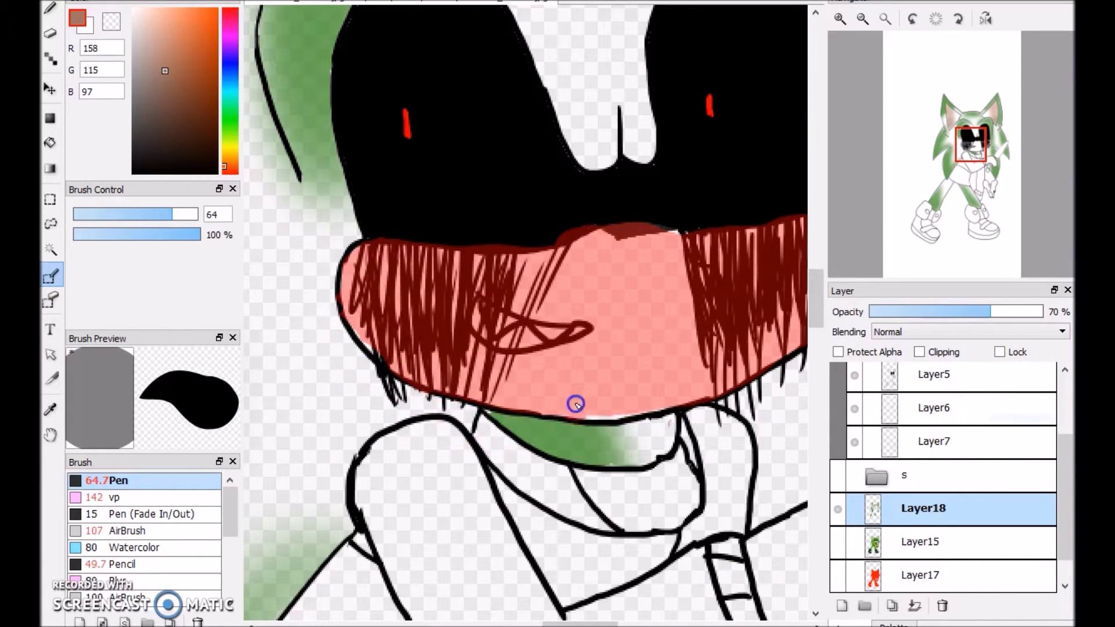
{"action": "left_click_drag", "start_coordinate": [575, 401], "coordinate": [226, 313]}
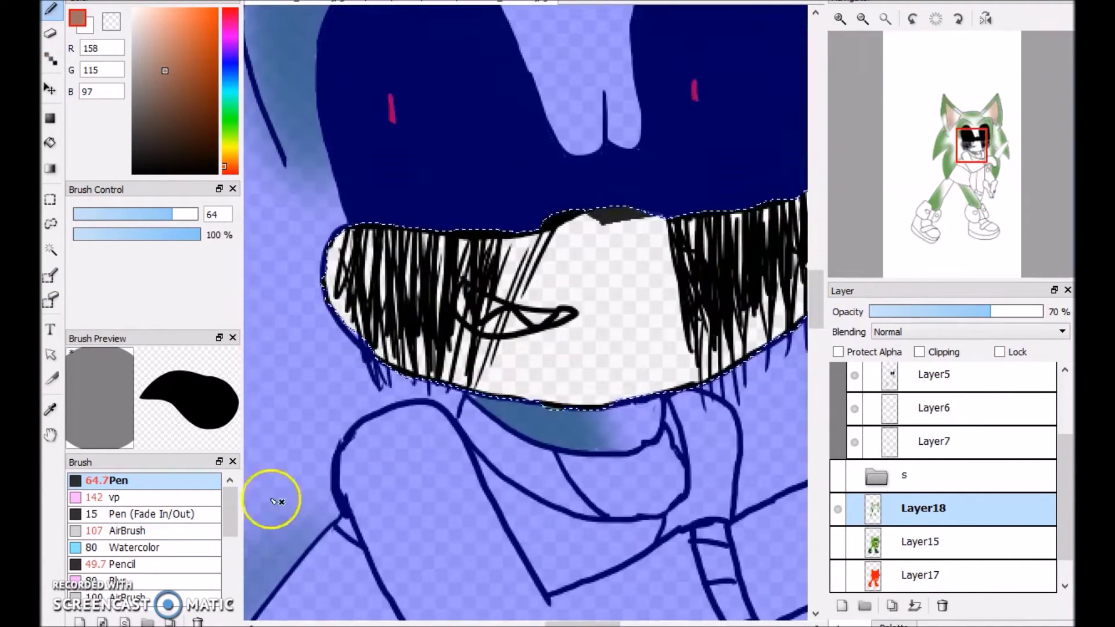
Step: Airbrush skin-tone shading onto the lower face, blend it with the vp brush and deselect
{"action": "left_click", "coordinate": [116, 530]}
{"action": "left_click", "coordinate": [609, 246]}
{"action": "left_click", "coordinate": [104, 497]}
{"action": "left_click", "coordinate": [533, 293]}
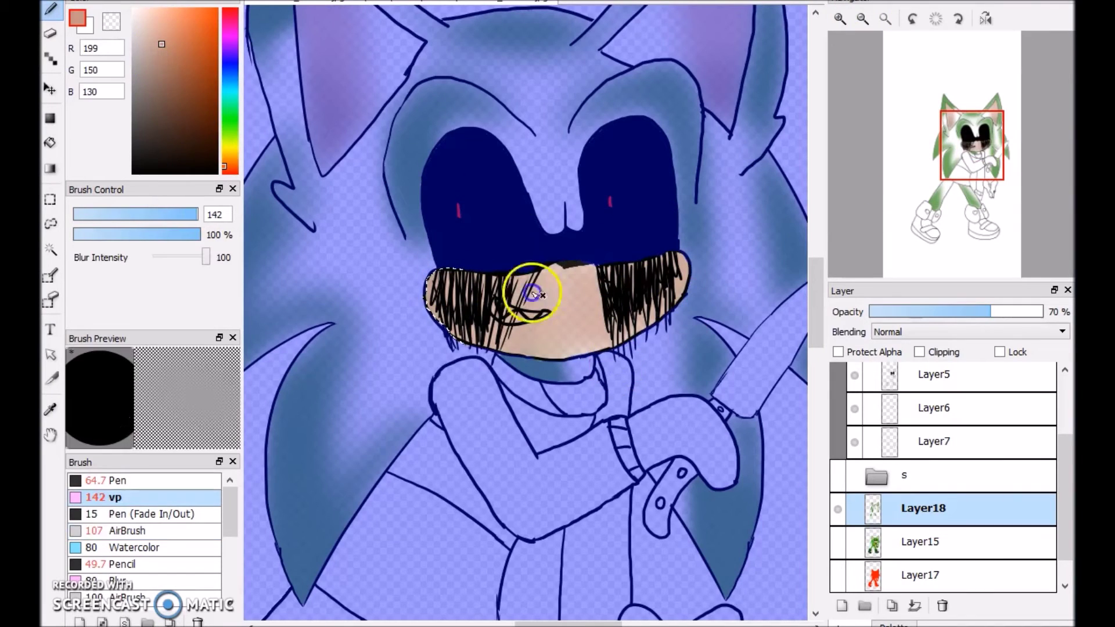
{"action": "key", "text": "ctrl+d"}
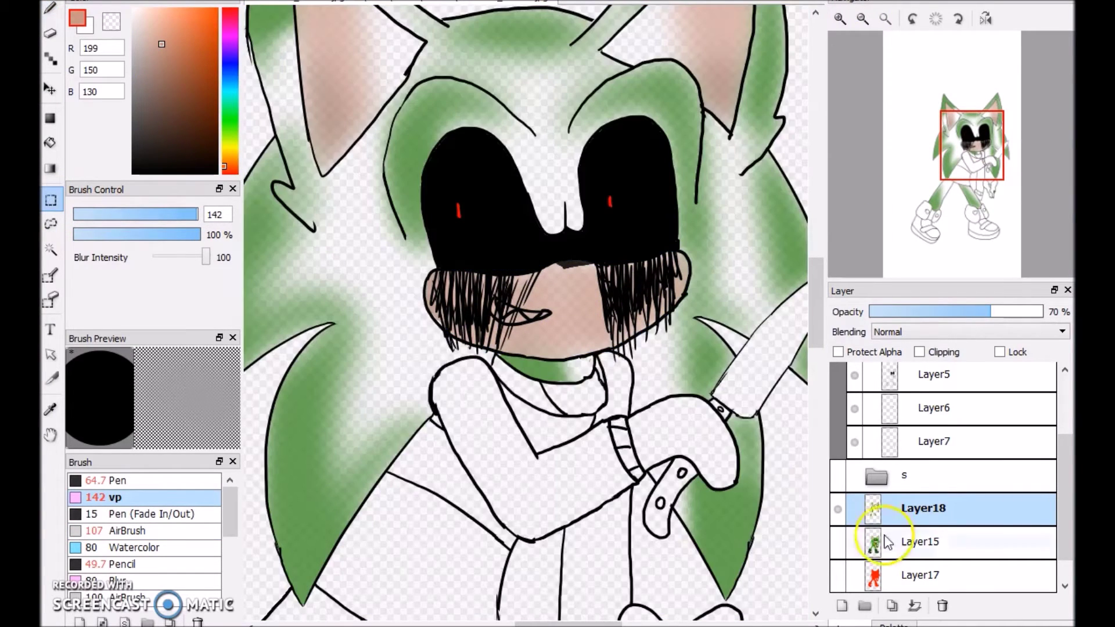
Step: Select the olive torso, skirt and sleeves with the Magic Wand and add a new layer above Layer18 for their shading
{"action": "key", "text": "e"}
{"action": "left_click", "coordinate": [841, 19]}
{"action": "left_click_drag", "start_coordinate": [441, 305], "coordinate": [490, 328]}
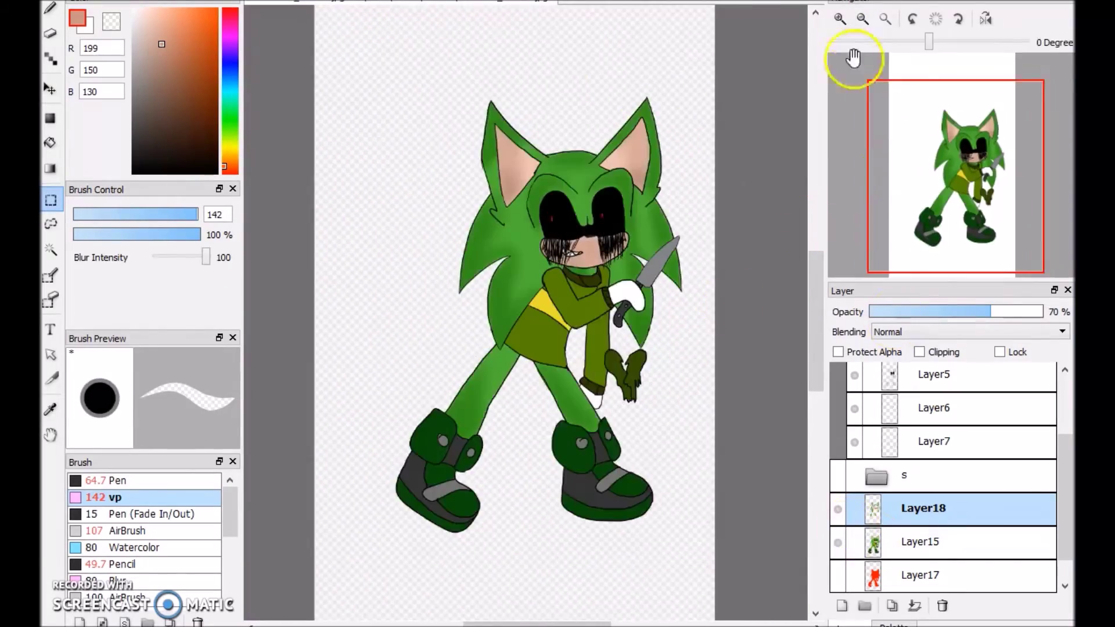
{"action": "left_click", "coordinate": [53, 276]}
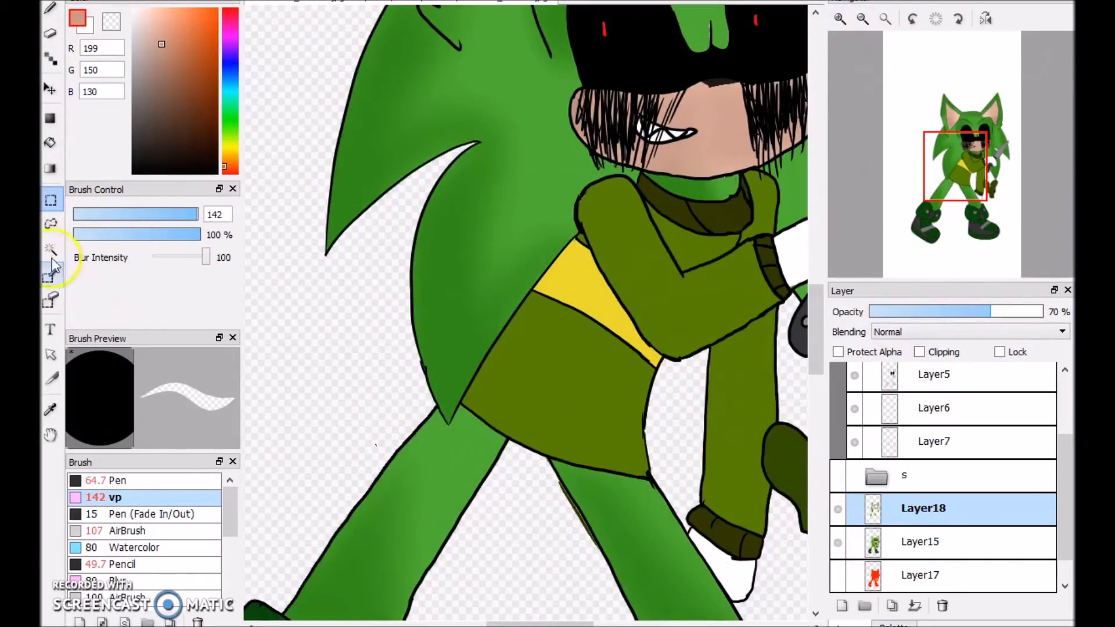
{"action": "left_click", "coordinate": [610, 385]}
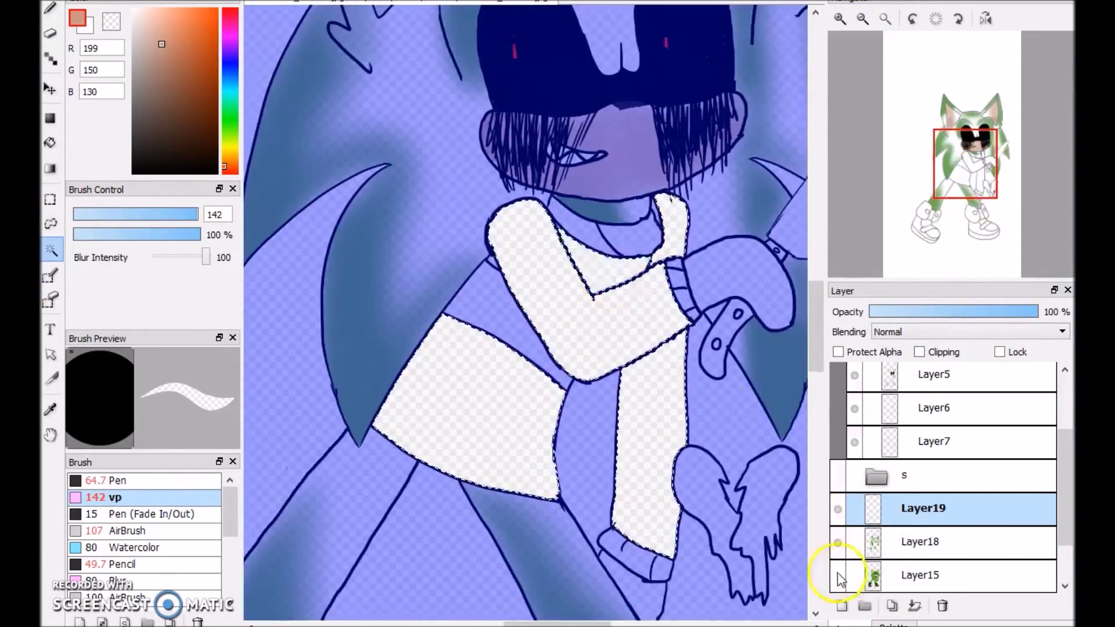
{"action": "left_click", "coordinate": [840, 574]}
{"action": "left_click", "coordinate": [840, 575]}
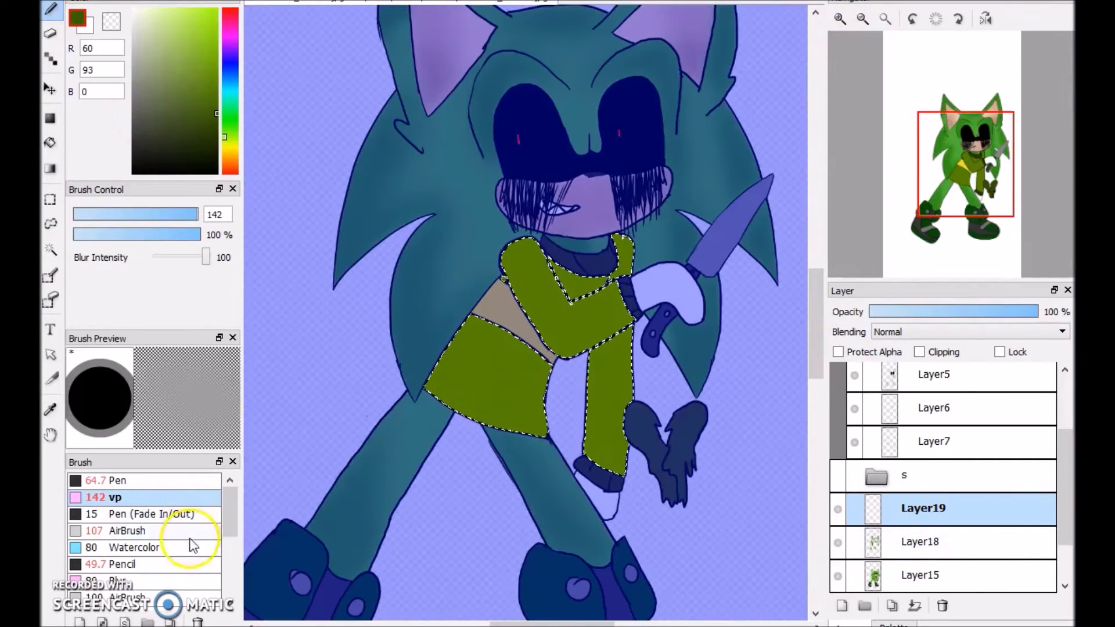
Step: Airbrush dark green shading onto the olive outfit, blur it and lower the layer's opacity to about 71%
{"action": "left_click", "coordinate": [192, 530]}
{"action": "left_click_drag", "start_coordinate": [497, 354], "coordinate": [511, 476]}
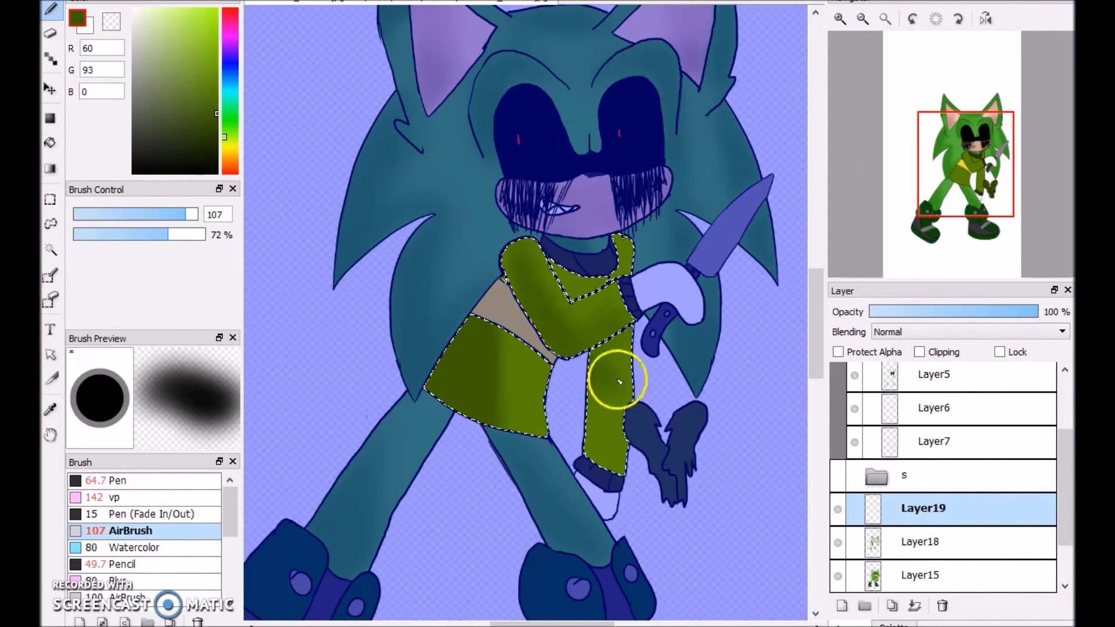
{"action": "key", "text": "b"}
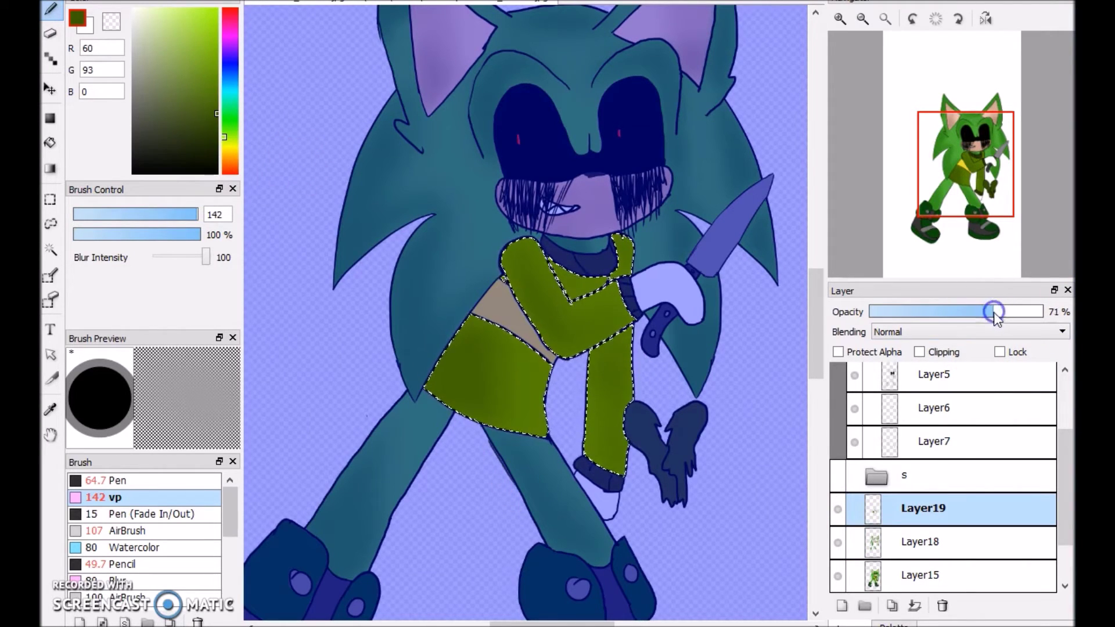
Step: Select the yellow waistband with the Magic Wand and shade it with darker yellow using the AirBrush
{"action": "left_click", "coordinate": [491, 317]}
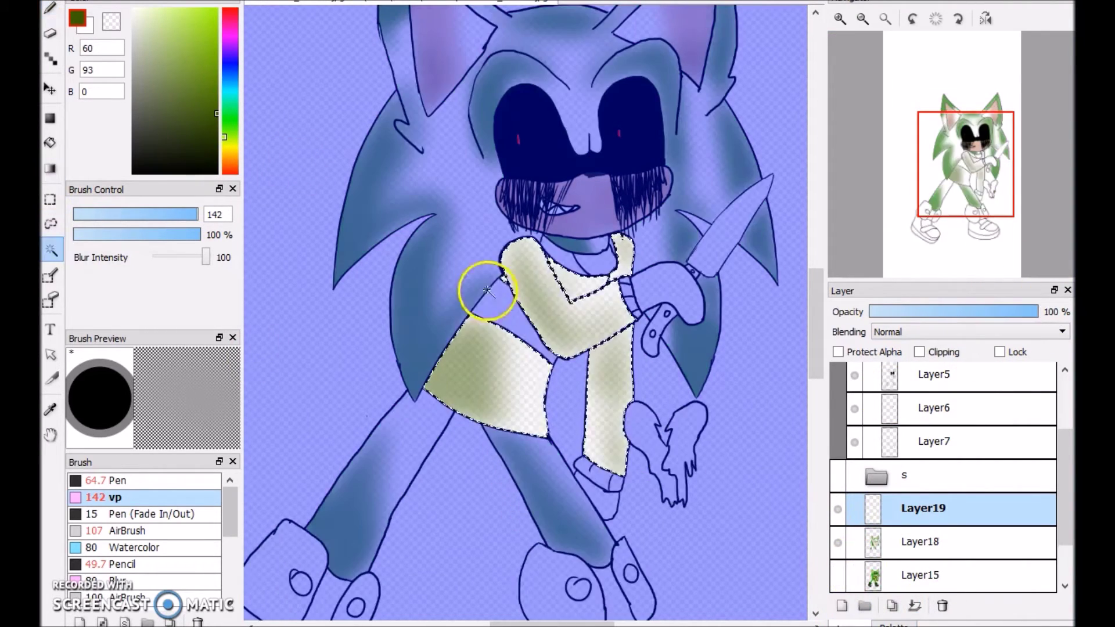
{"action": "left_click_drag", "start_coordinate": [491, 307], "coordinate": [505, 299]}
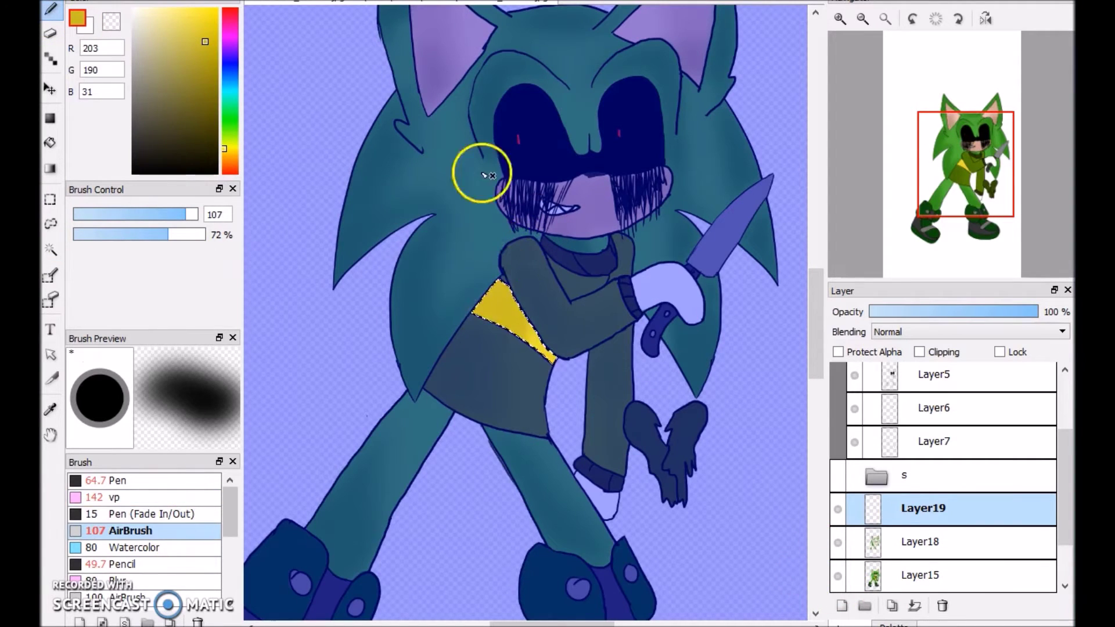
{"action": "left_click", "coordinate": [915, 606]}
{"action": "left_click", "coordinate": [865, 606]}
Step: Select the collar and both sleeve cuffs with the Magic Wand and shade them with a dark olive AirBrush
{"action": "left_click", "coordinate": [634, 331]}
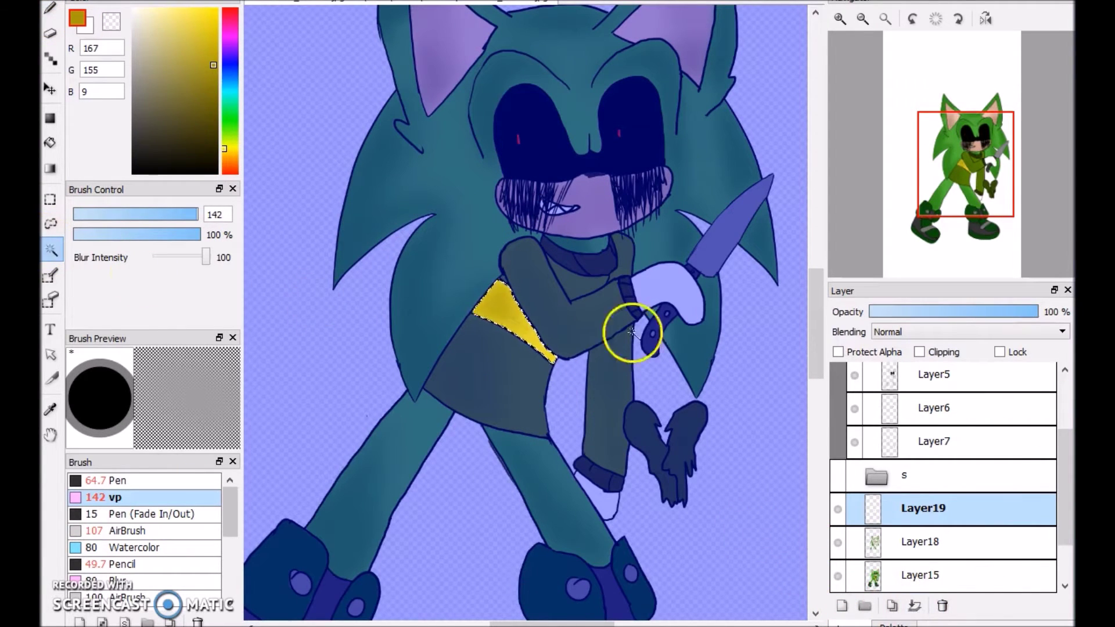
{"action": "left_click", "coordinate": [839, 576]}
{"action": "left_click", "coordinate": [837, 576]}
{"action": "left_click", "coordinate": [837, 575]}
{"action": "left_click", "coordinate": [837, 576]}
{"action": "left_click", "coordinate": [216, 124]}
{"action": "left_click", "coordinate": [50, 8]}
{"action": "left_click", "coordinate": [119, 531]}
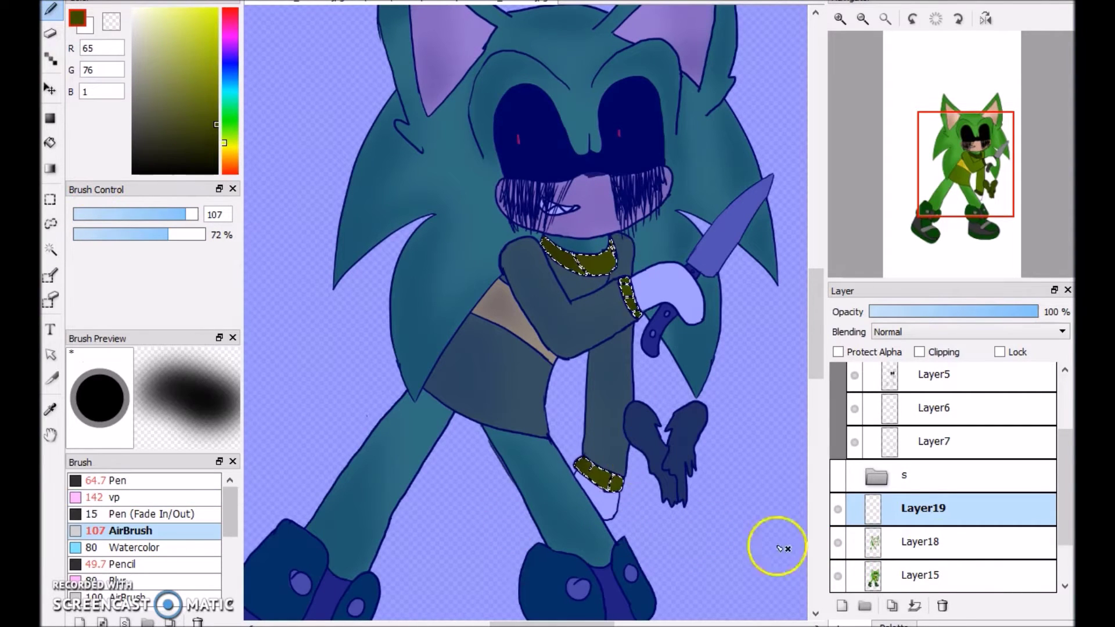
{"action": "key", "text": "ctrl+d"}
{"action": "left_click", "coordinate": [110, 497]}
Step: Hide the flat colors on Layer15 and select the two ragged shapes beside the hanging sleeve
{"action": "left_click", "coordinate": [837, 575]}
{"action": "scroll", "coordinate": [985, 195], "scroll_direction": "up", "scroll_amount": 5}
{"action": "scroll", "coordinate": [941, 476], "scroll_direction": "down", "scroll_amount": 2}
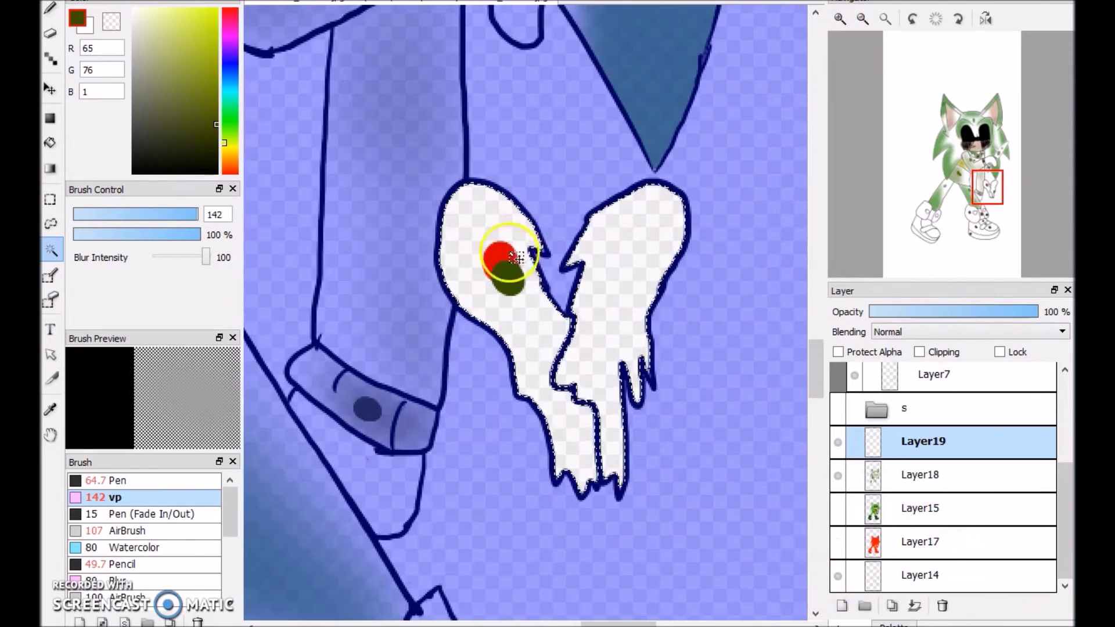
{"action": "left_click_drag", "start_coordinate": [498, 248], "coordinate": [581, 406]}
Step: Try airbrushing bright red over the upper parts of the two ragged shapes
{"action": "left_click", "coordinate": [216, 30]}
{"action": "left_click", "coordinate": [837, 508]}
{"action": "left_click", "coordinate": [119, 531]}
{"action": "left_click_drag", "start_coordinate": [499, 221], "coordinate": [413, 257]}
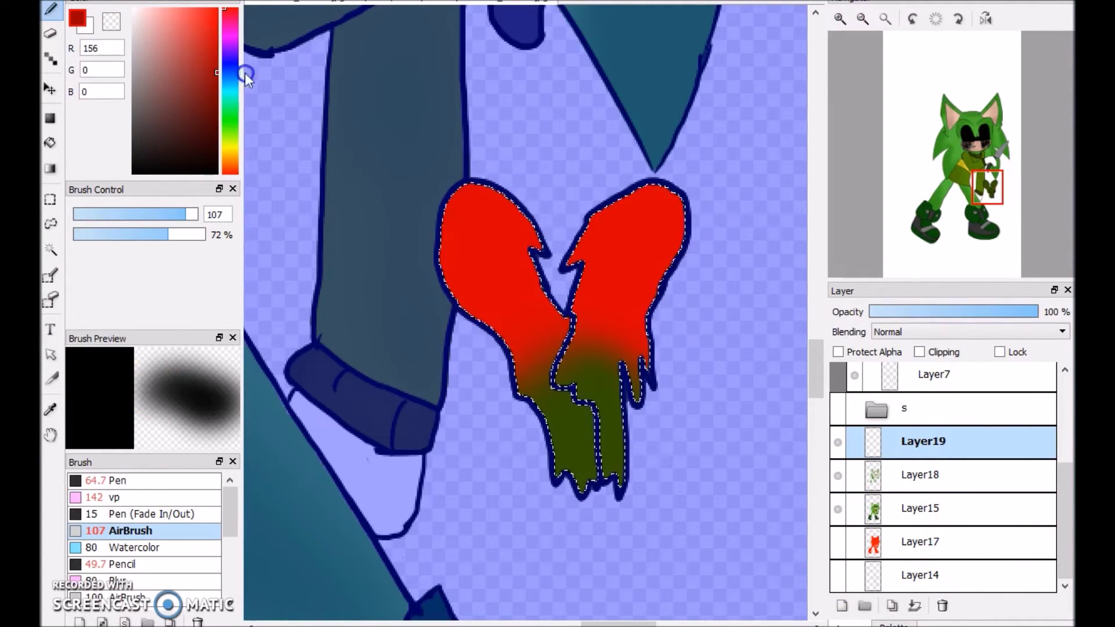
Step: Try tinting the ragged shapes with green using the AirBrush and blending the color with the vp brush
{"action": "left_click", "coordinate": [224, 118]}
{"action": "mouse_move", "coordinate": [464, 232]}
{"action": "left_mouse_down"}
{"action": "mouse_move", "coordinate": [639, 244]}
{"action": "mouse_move", "coordinate": [718, 127]}
{"action": "left_mouse_up"}
{"action": "left_click", "coordinate": [110, 497]}
Step: Try airbrushing a pinkish red (239, 0, 71) into the middle of the ragged shapes and blurring it with the vp brush
{"action": "left_click", "coordinate": [220, 18]}
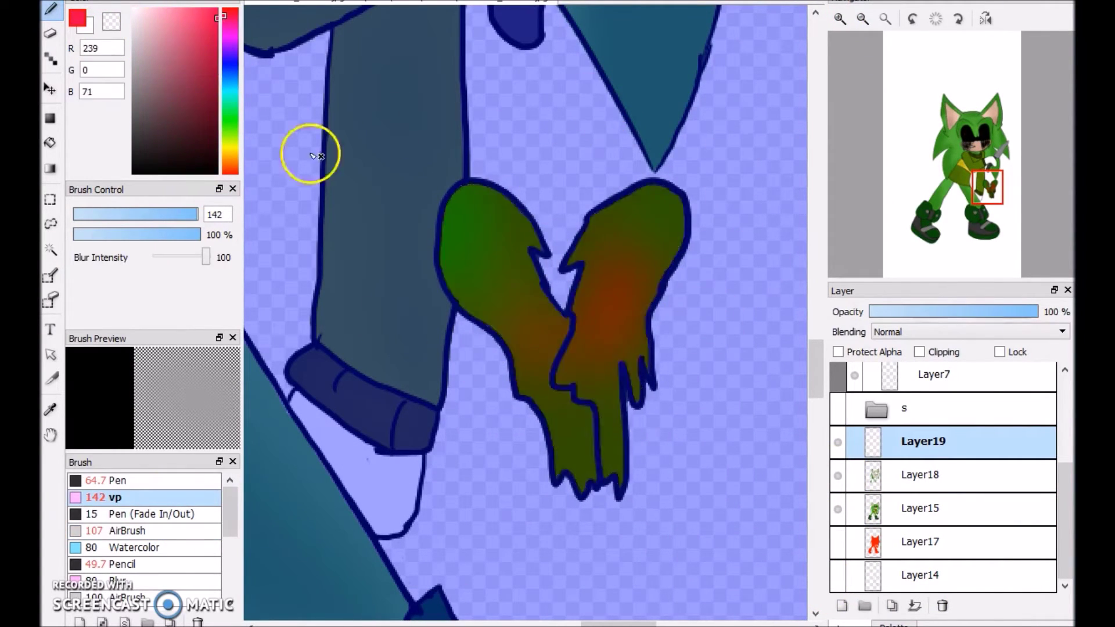
{"action": "left_click", "coordinate": [119, 531]}
{"action": "left_click_drag", "start_coordinate": [581, 261], "coordinate": [435, 294]}
{"action": "double_click", "coordinate": [102, 481]}
{"action": "left_click", "coordinate": [945, 500]}
{"action": "left_click", "coordinate": [110, 497]}
{"action": "left_click", "coordinate": [973, 235]}
{"action": "left_click", "coordinate": [981, 194]}
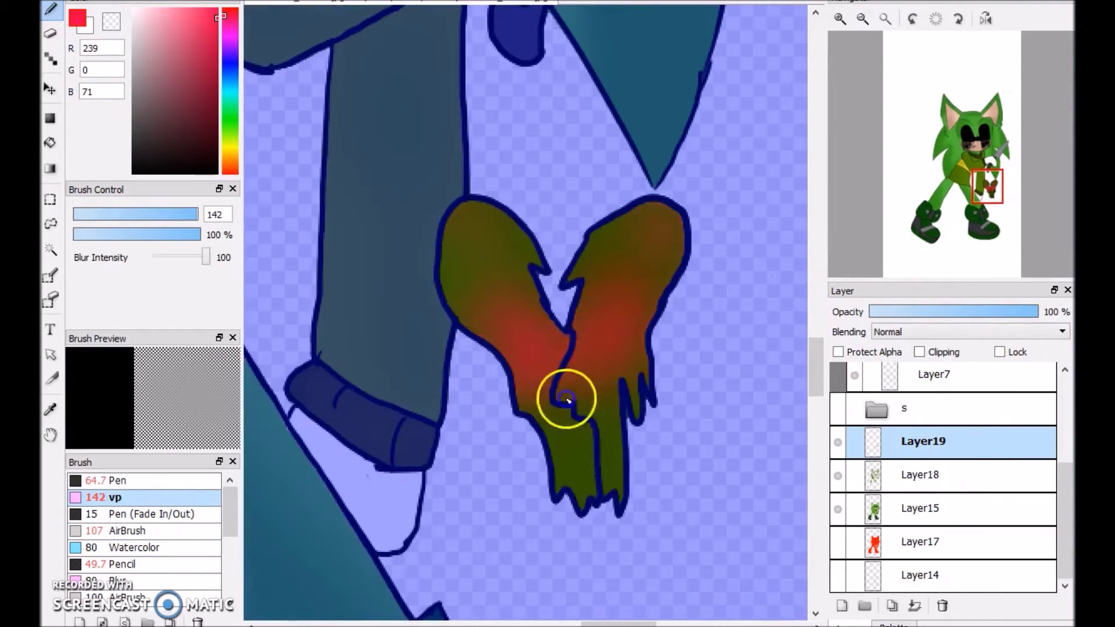
Step: Airbrush red over the upper parts of the two selected ragged shapes, fading into olive at their lower ends
{"action": "left_click", "coordinate": [863, 20]}
{"action": "left_click", "coordinate": [863, 20]}
{"action": "key", "text": "m"}
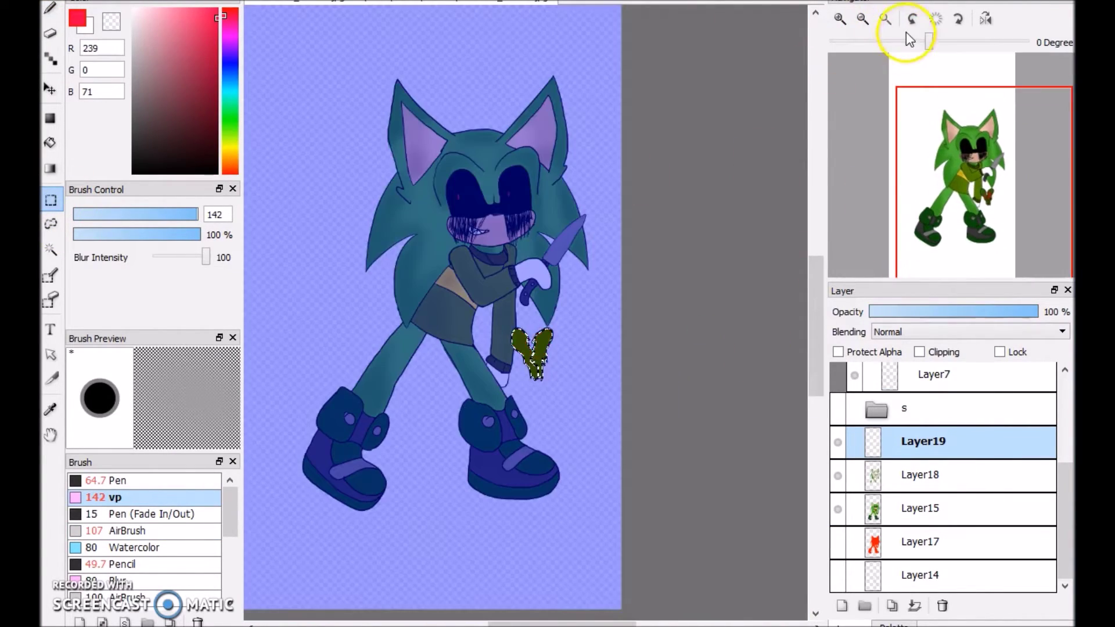
{"action": "left_click", "coordinate": [840, 20]}
{"action": "left_click", "coordinate": [110, 23]}
{"action": "left_click", "coordinate": [119, 531]}
{"action": "left_click_drag", "start_coordinate": [493, 464], "coordinate": [610, 476]}
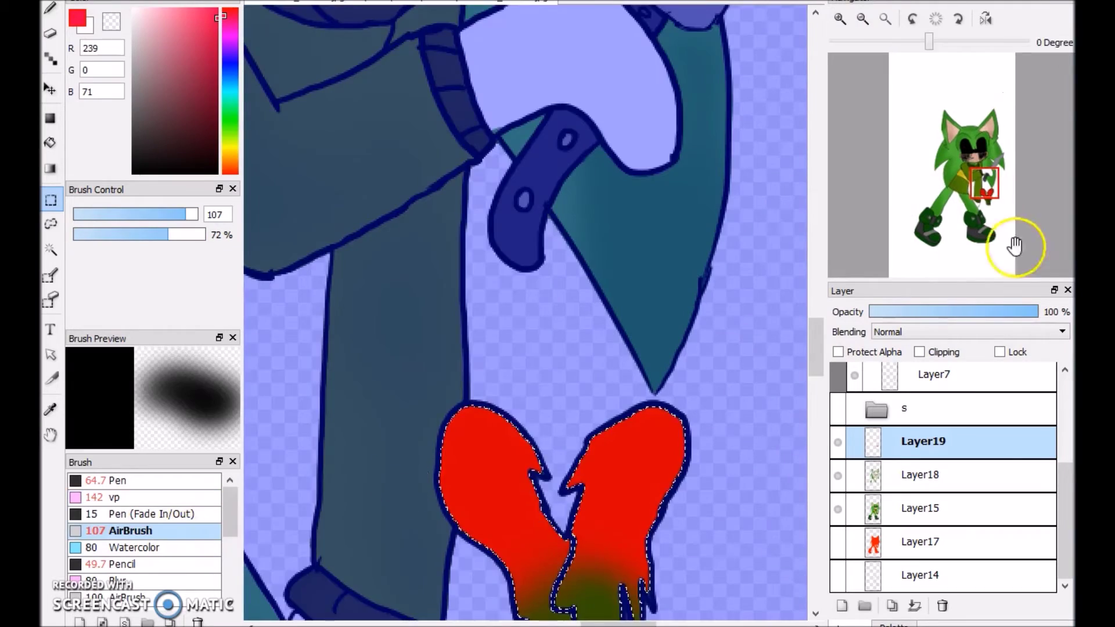
Step: Airbrush olive green (69, 108, 0) over the red of the ragged shapes, blend it with the vp brush and deselect
{"action": "scroll", "coordinate": [604, 326], "scroll_direction": "down", "scroll_amount": 5}
{"action": "mouse_move", "coordinate": [604, 325]}
{"action": "left_mouse_down"}
{"action": "mouse_move", "coordinate": [542, 373]}
{"action": "mouse_move", "coordinate": [579, 291]}
{"action": "left_mouse_up"}
{"action": "left_click", "coordinate": [603, 372], "text": "alt"}
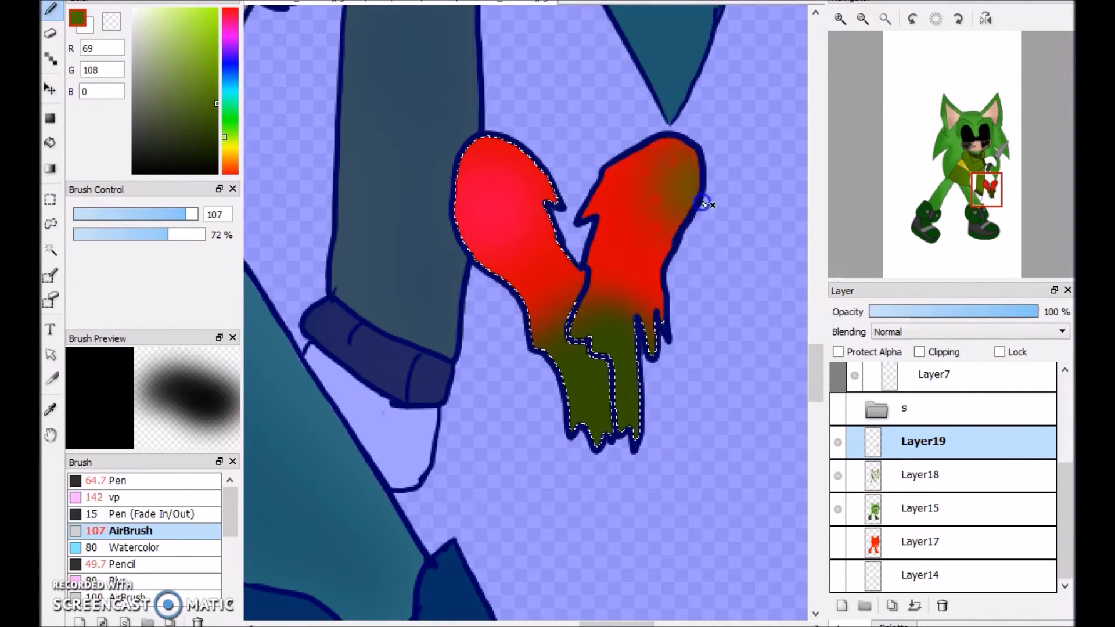
{"action": "left_click", "coordinate": [152, 497]}
{"action": "left_click_drag", "start_coordinate": [657, 279], "coordinate": [617, 224]}
{"action": "left_click", "coordinate": [862, 19]}
{"action": "key", "text": "ctrl+d"}
Step: Hide the green character's color layers and gather them in a folder, leaving the flower-holding character's layers to work on
{"action": "left_click", "coordinate": [876, 475]}
{"action": "left_click", "coordinate": [1065, 500]}
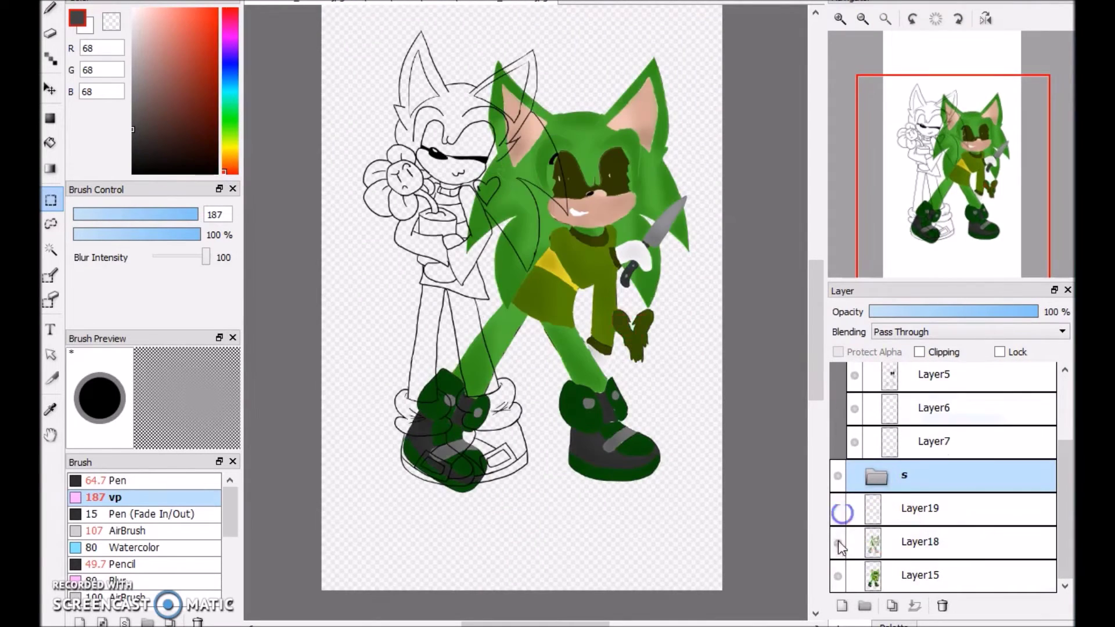
{"action": "left_click_drag", "start_coordinate": [837, 508], "coordinate": [837, 575]}
{"action": "left_click_drag", "start_coordinate": [920, 541], "coordinate": [911, 456]}
{"action": "left_click", "coordinate": [1065, 489]}
{"action": "left_click", "coordinate": [876, 441]}
{"action": "left_click", "coordinate": [923, 478]}
{"action": "left_click", "coordinate": [941, 444]}
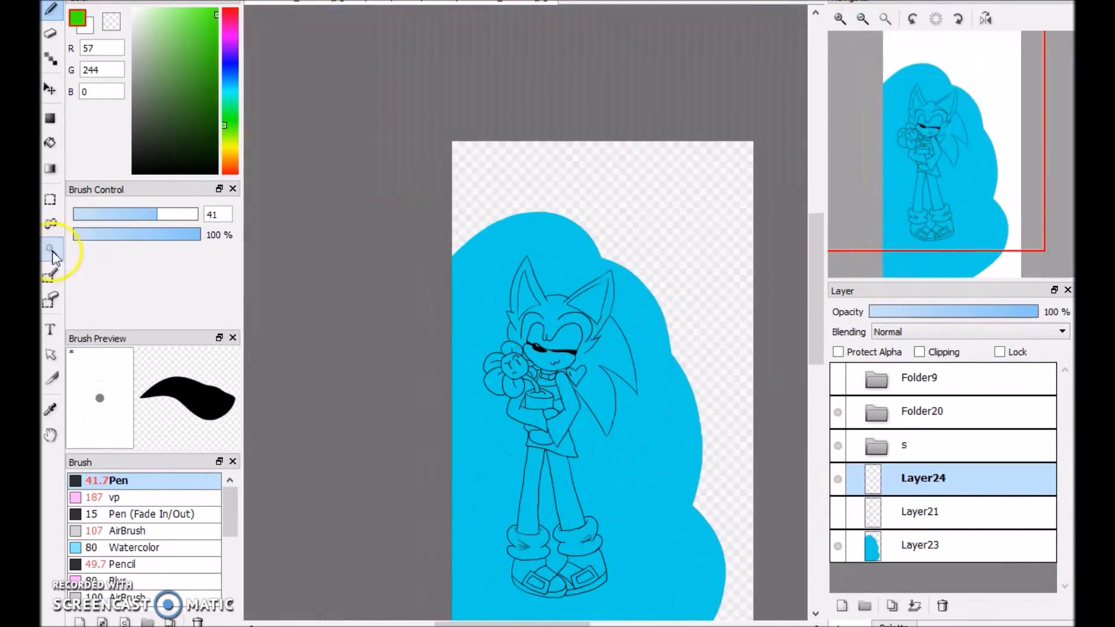
Step: Select the flower-holding character's silhouette with the magic wand, excluding the surrounding background
{"action": "left_click", "coordinate": [52, 250]}
{"action": "left_click", "coordinate": [577, 485]}
{"action": "scroll", "coordinate": [910, 155], "scroll_direction": "up", "scroll_amount": 6}
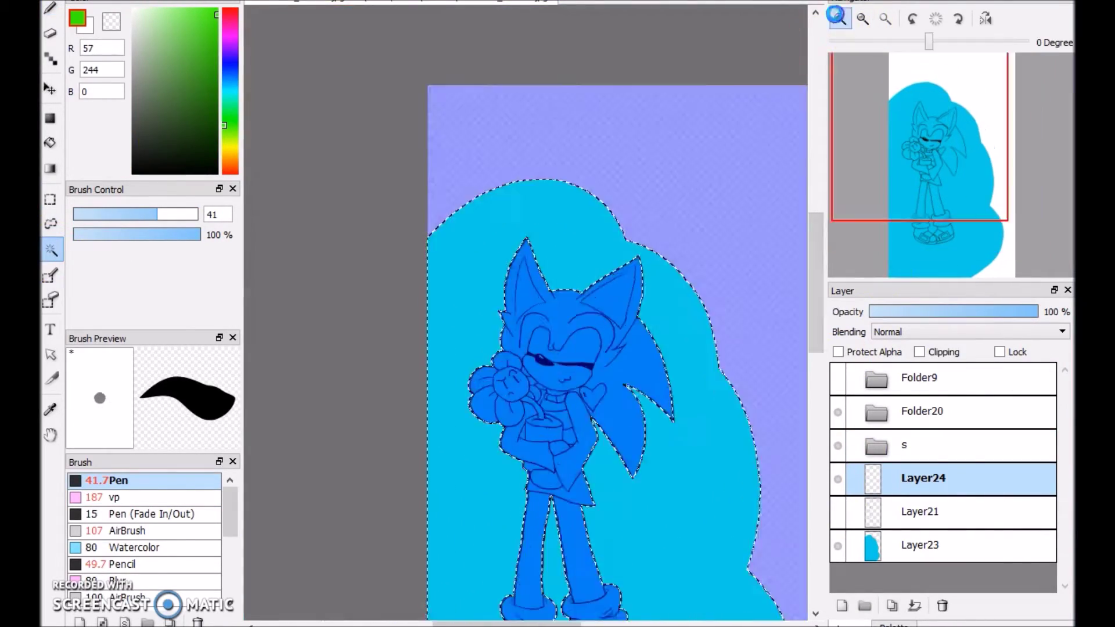
{"action": "left_click_drag", "start_coordinate": [911, 155], "coordinate": [852, 168]}
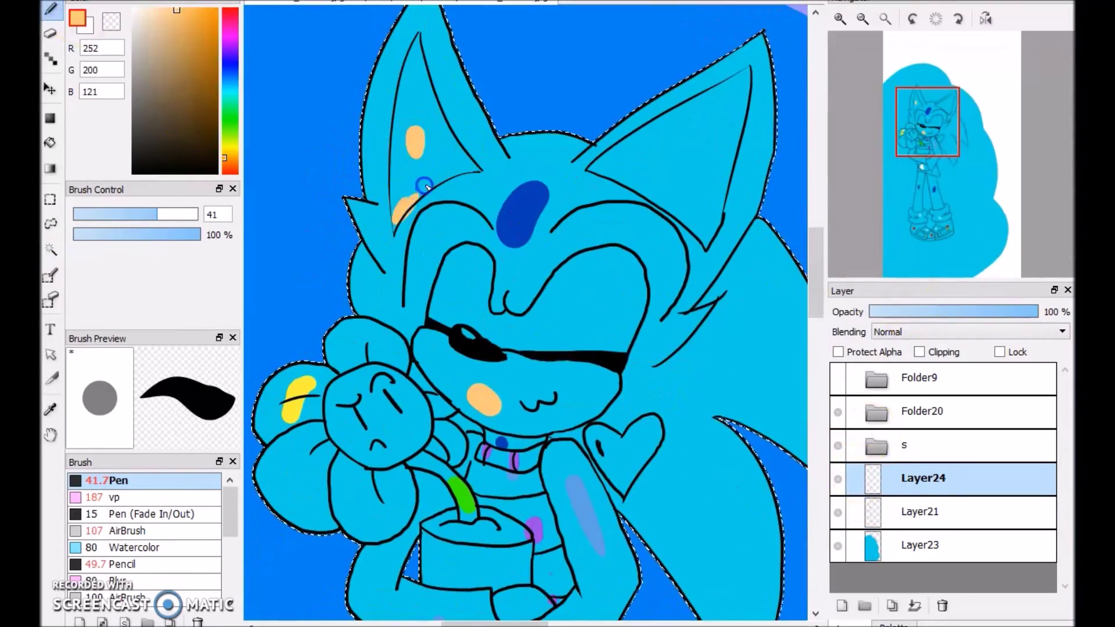
Step: Fill the character's head fur and back quills with dark blue (0, 60, 180) using the bucket
{"action": "mouse_move", "coordinate": [499, 316]}
{"action": "left_mouse_down"}
{"action": "mouse_move", "coordinate": [505, 244]}
{"action": "mouse_move", "coordinate": [679, 372]}
{"action": "left_mouse_up"}
{"action": "key", "text": "ctrl+z"}
{"action": "scroll", "coordinate": [863, 68], "scroll_direction": "down", "scroll_amount": 3}
{"action": "key", "text": "f"}
{"action": "left_click", "coordinate": [530, 298]}
{"action": "left_click", "coordinate": [851, 54]}
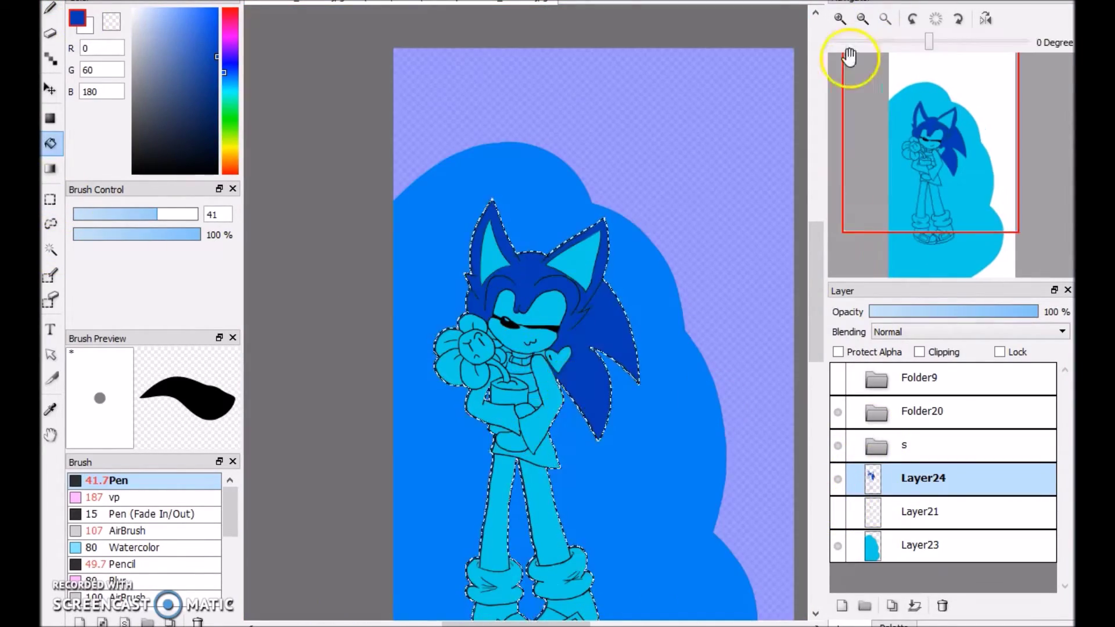
Step: Fill the inner ears and muzzle with peach and the legs with the same dark blue as the fur
{"action": "scroll", "coordinate": [739, 366], "scroll_direction": "up", "scroll_amount": 3}
{"action": "left_click_drag", "start_coordinate": [866, 169], "coordinate": [902, 158]}
{"action": "left_click", "coordinate": [581, 476]}
{"action": "left_click", "coordinate": [460, 294]}
Step: Fill the sweater with light blue (92, 164, 226) and its chest stripe with purple (150, 75, 226), sampling the swatches
{"action": "left_click", "coordinate": [837, 513]}
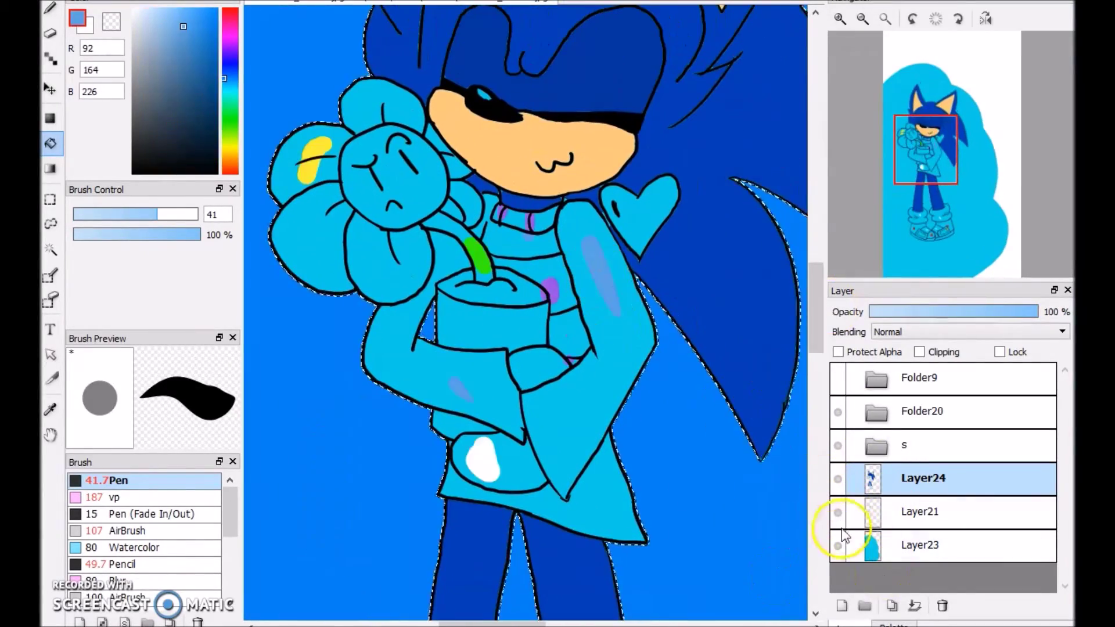
{"action": "left_click", "coordinate": [545, 288], "text": "alt"}
{"action": "left_click", "coordinate": [522, 290]}
{"action": "left_click", "coordinate": [837, 512]}
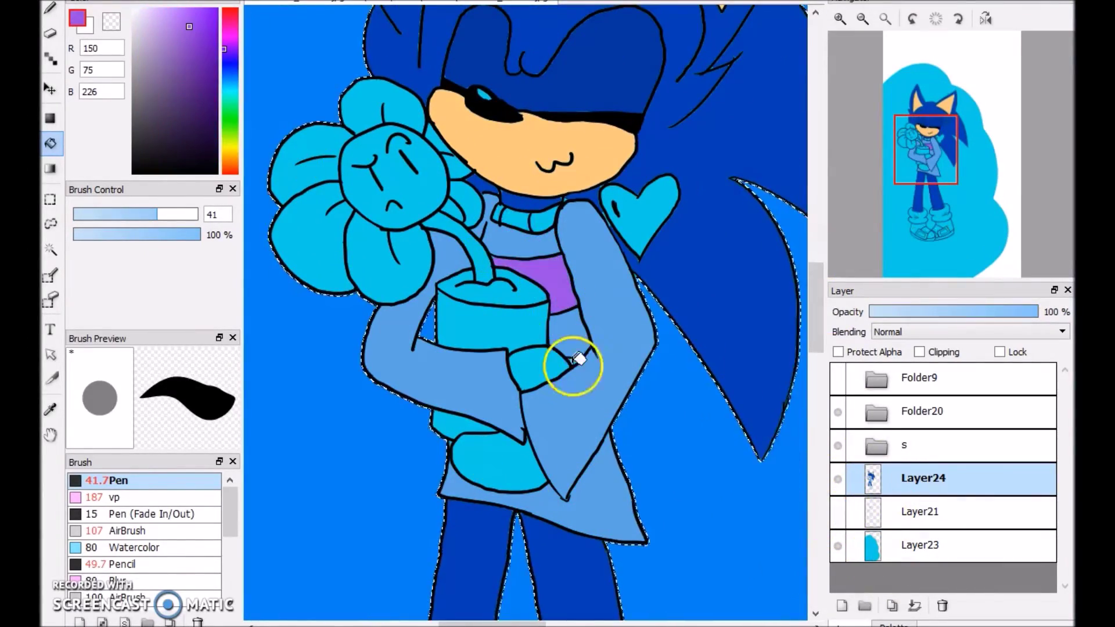
{"action": "left_click", "coordinate": [530, 224], "text": "alt"}
Step: Fill the sock cuffs and the white shoe straps with very light gray (237, 237, 237)
{"action": "left_click_drag", "start_coordinate": [926, 150], "coordinate": [926, 221]}
{"action": "left_click", "coordinate": [465, 258]}
{"action": "left_click", "coordinate": [691, 250]}
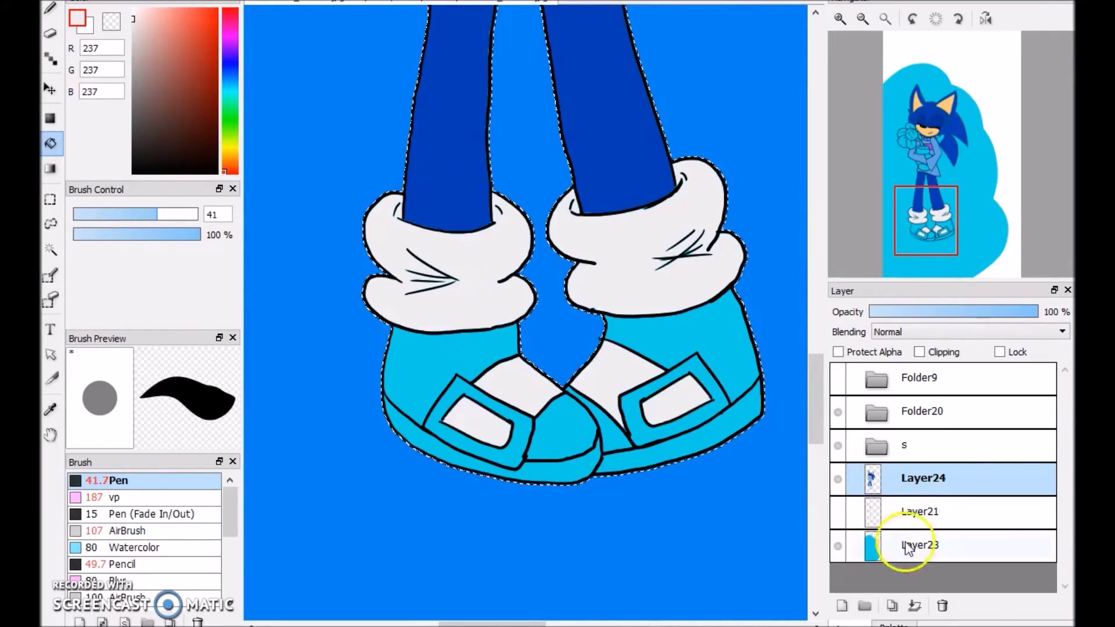
Step: Fill the shoe buckles with golden yellow, the shoe bodies with red and the soles with light gray (211, 211, 211)
{"action": "left_click", "coordinate": [702, 372]}
{"action": "left_click", "coordinate": [453, 395]}
{"action": "left_click", "coordinate": [697, 326]}
{"action": "left_click", "coordinate": [438, 353]}
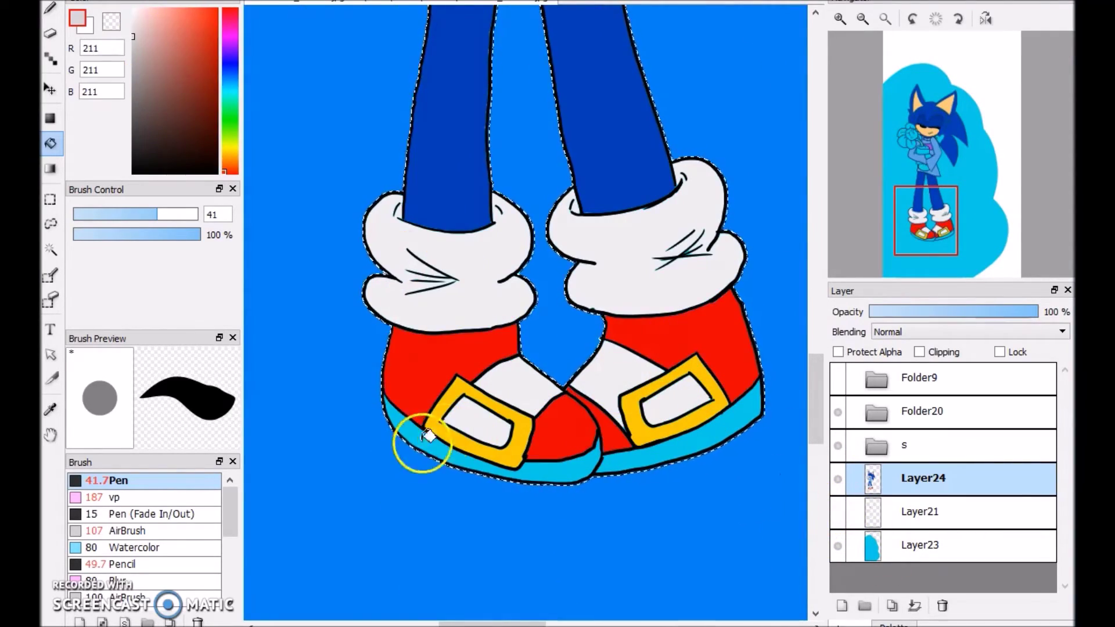
{"action": "left_click", "coordinate": [426, 436]}
Step: Fill the heart with red (255, 22, 0) and the flower's petals with yellow sampled from the swatch
{"action": "left_click_drag", "start_coordinate": [926, 221], "coordinate": [912, 142]}
{"action": "left_click", "coordinate": [837, 512]}
{"action": "left_click", "coordinate": [774, 269], "text": "alt"}
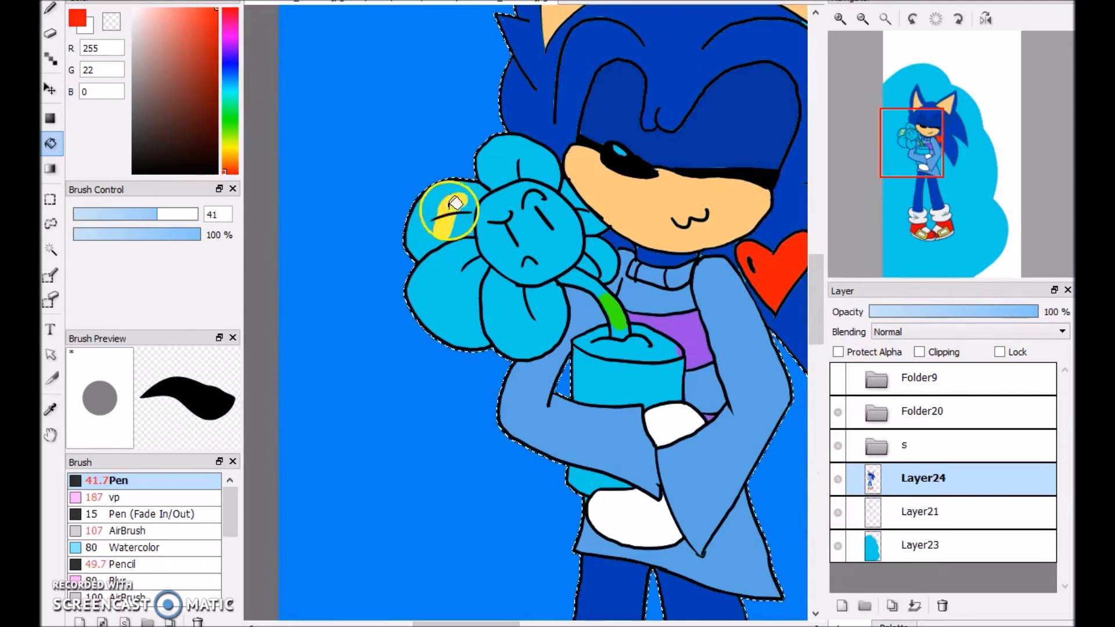
{"action": "left_click", "coordinate": [453, 206], "text": "alt"}
{"action": "left_click", "coordinate": [517, 157]}
{"action": "left_click", "coordinate": [598, 256]}
{"action": "left_click", "coordinate": [441, 244]}
{"action": "left_click", "coordinate": [442, 308]}
Step: Fill the pot's soil with brown (126, 84, 42), the flower's face with white and the pot with orange
{"action": "left_click", "coordinate": [238, 162]}
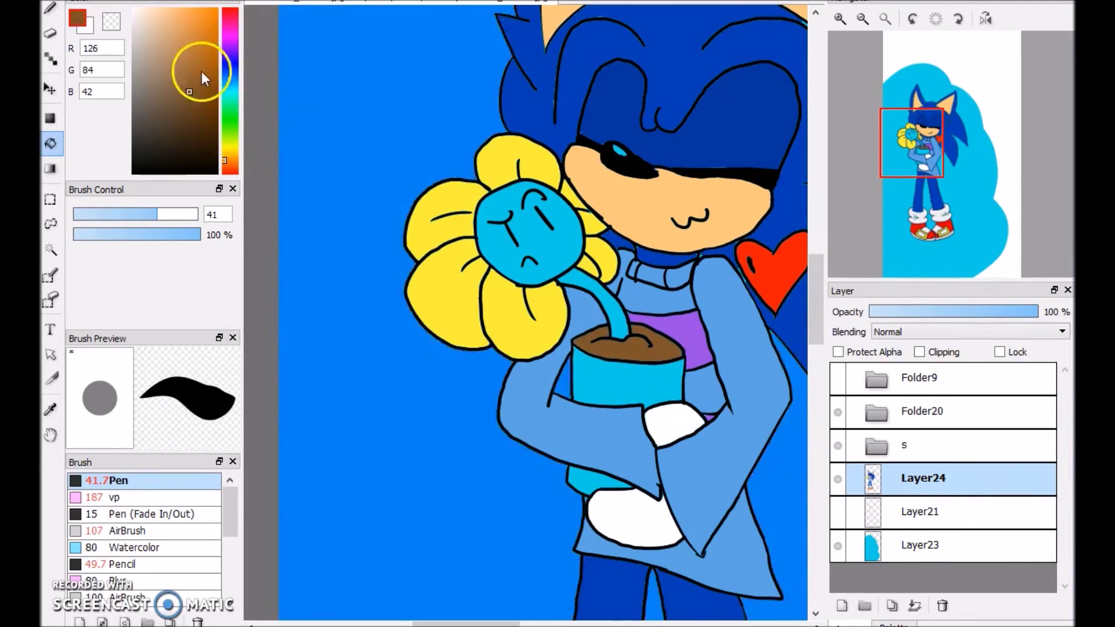
{"action": "left_click", "coordinate": [133, 17]}
{"action": "left_click", "coordinate": [522, 226]}
{"action": "mouse_move", "coordinate": [847, 242]}
{"action": "left_mouse_down"}
{"action": "mouse_move", "coordinate": [885, 262]}
{"action": "mouse_move", "coordinate": [859, 249]}
{"action": "left_mouse_up"}
{"action": "left_click", "coordinate": [545, 314]}
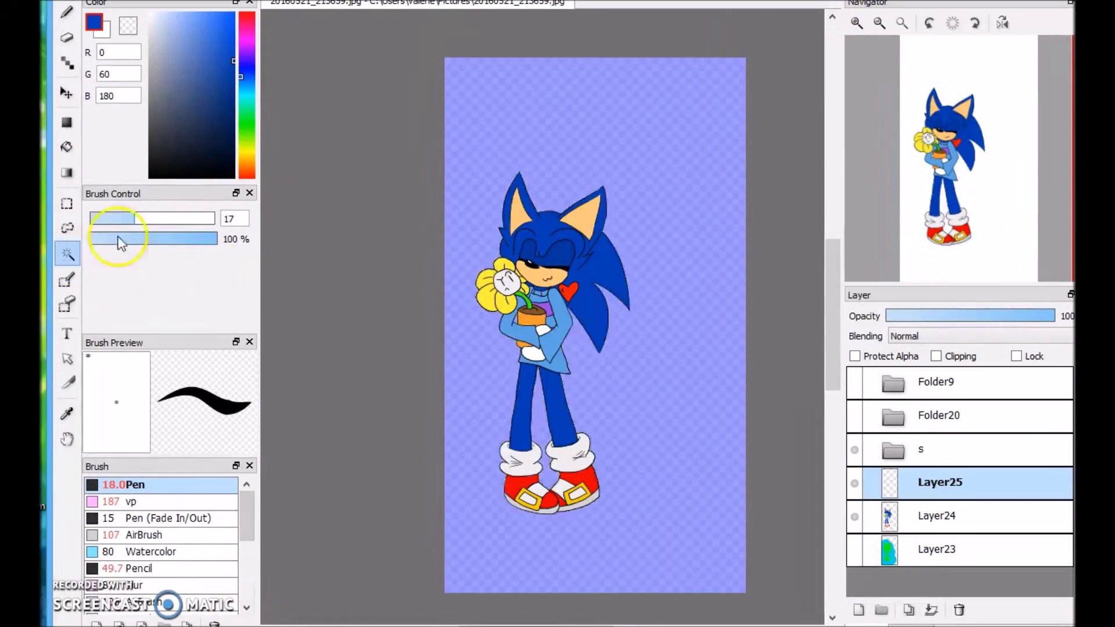
Step: Airbrush dark blue (0, 40, 120) shading on both legs, blend it with the vp brush and set the shading layer to 70% opacity
{"action": "scroll", "coordinate": [552, 360], "scroll_direction": "up", "scroll_amount": 4}
{"action": "left_click", "coordinate": [674, 261]}
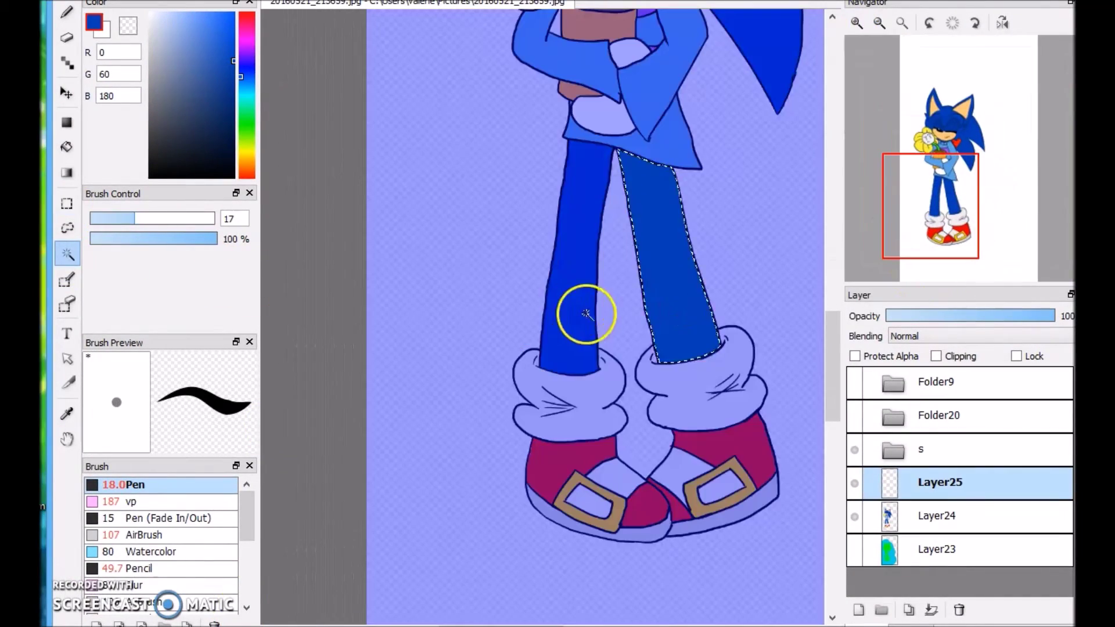
{"action": "left_click", "coordinate": [234, 100]}
{"action": "left_click", "coordinate": [139, 535]}
{"action": "left_click_drag", "start_coordinate": [595, 157], "coordinate": [590, 316]}
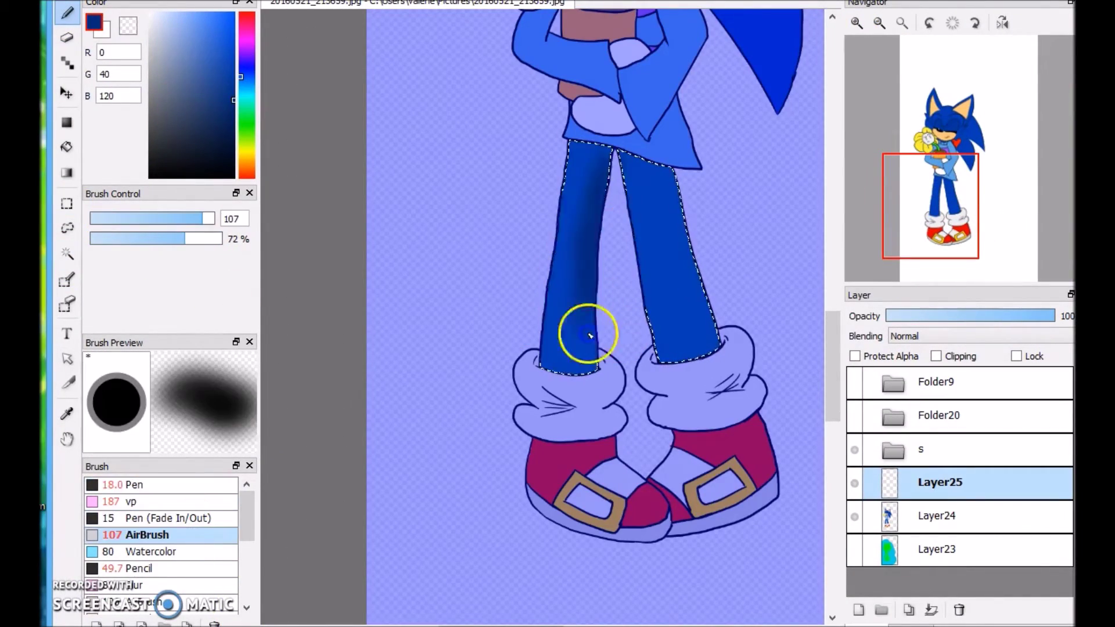
{"action": "left_click", "coordinate": [128, 501]}
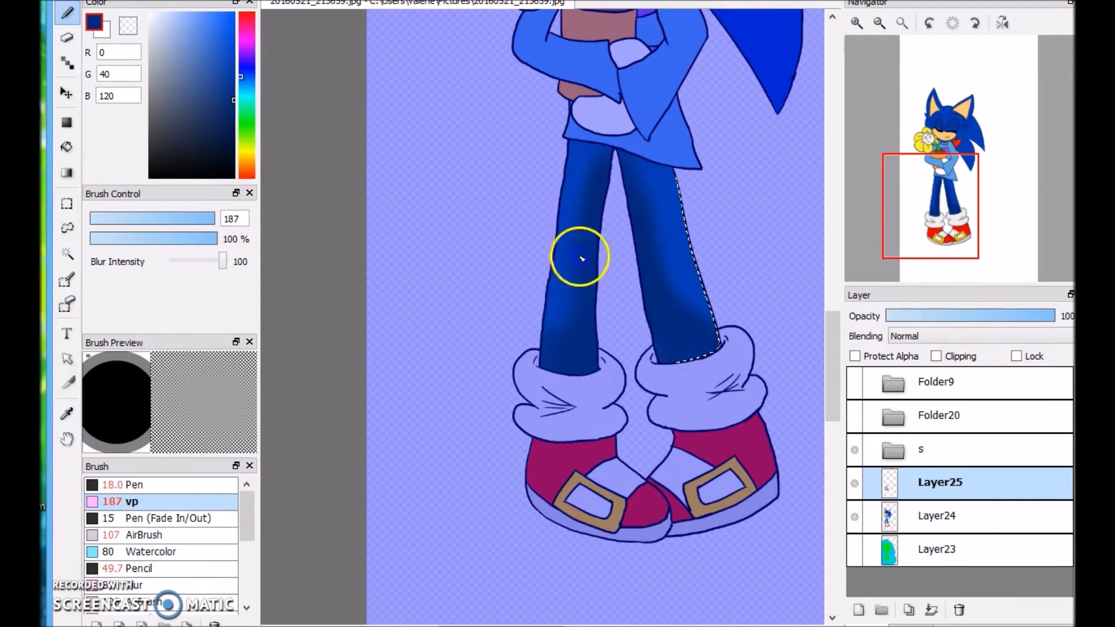
{"action": "scroll", "coordinate": [580, 290], "scroll_direction": "down", "scroll_amount": 3}
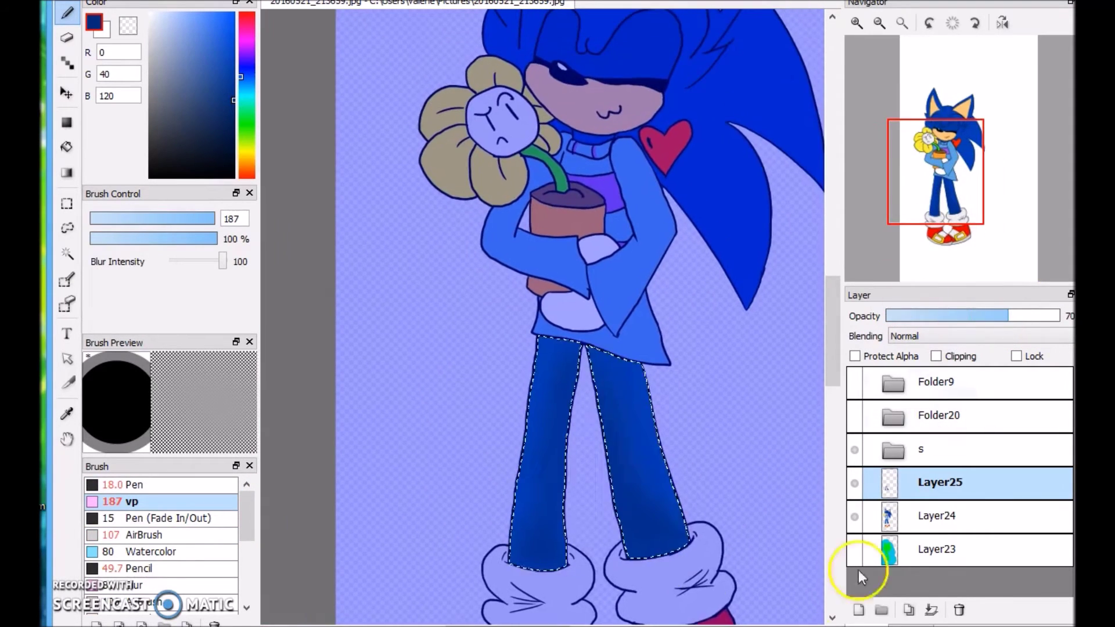
Step: Add a new layer and select both sock cuffs and the white shoe parts with the magic wand
{"action": "left_click", "coordinate": [859, 610]}
{"action": "left_click", "coordinate": [67, 254]}
{"action": "scroll", "coordinate": [580, 291], "scroll_direction": "up", "scroll_amount": 3}
{"action": "left_click", "coordinate": [552, 273]}
{"action": "left_click", "coordinate": [689, 321]}
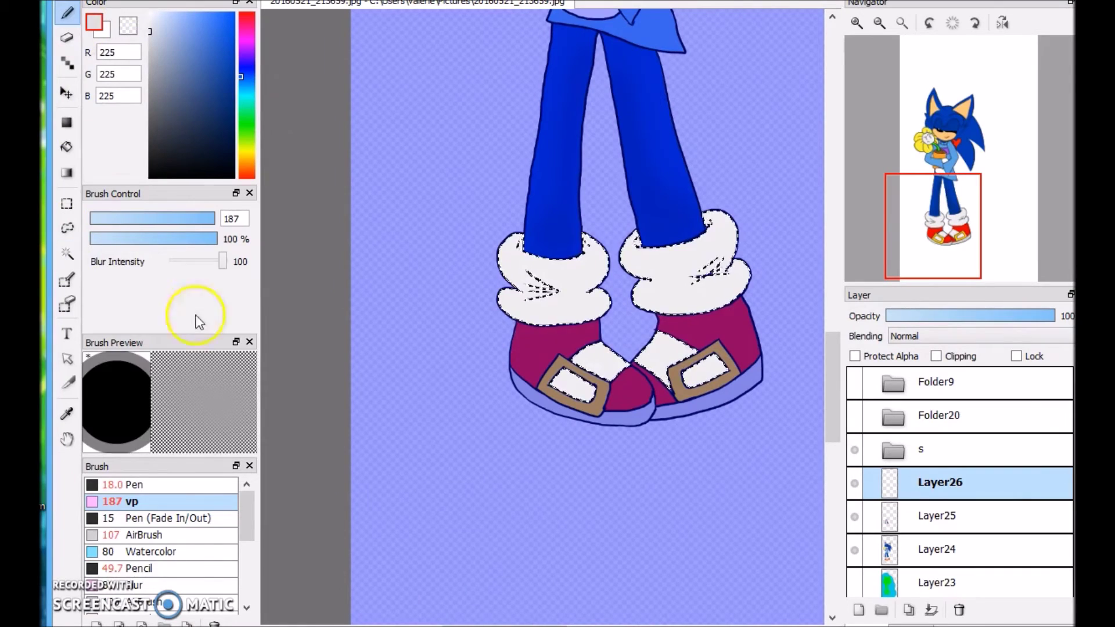
Step: Airbrush gray (195, 195, 195) and pale blue (173, 190, 225) shading on the cuffs and straps, blending with the vp brush
{"action": "key", "text": "a"}
{"action": "left_click", "coordinate": [196, 239]}
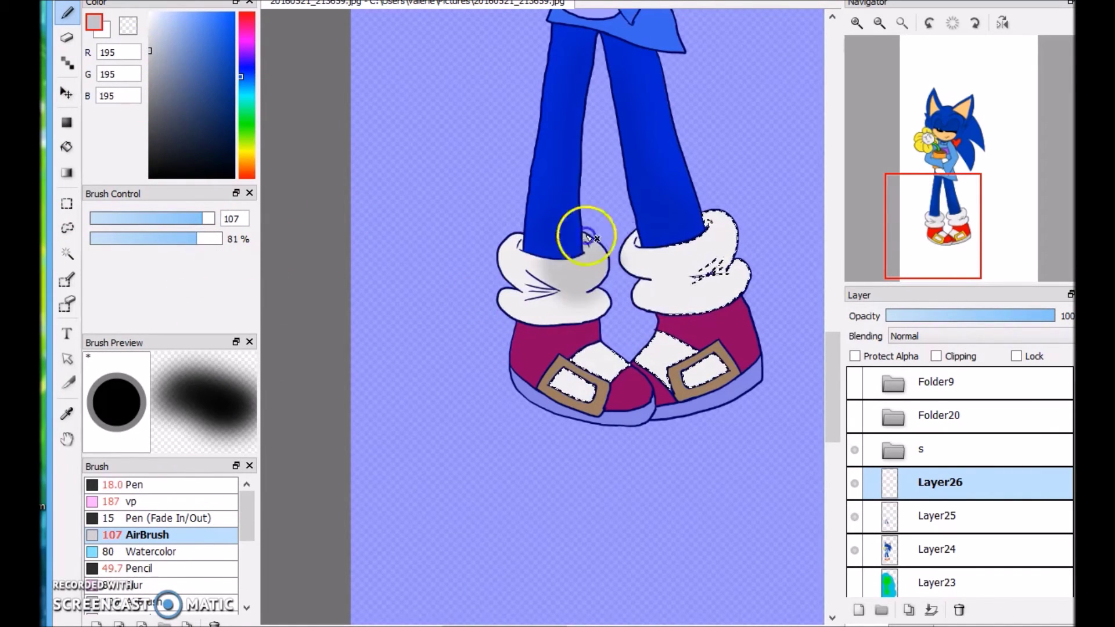
{"action": "key", "text": "ctrl+d"}
{"action": "key", "text": "v"}
{"action": "left_click", "coordinate": [607, 298]}
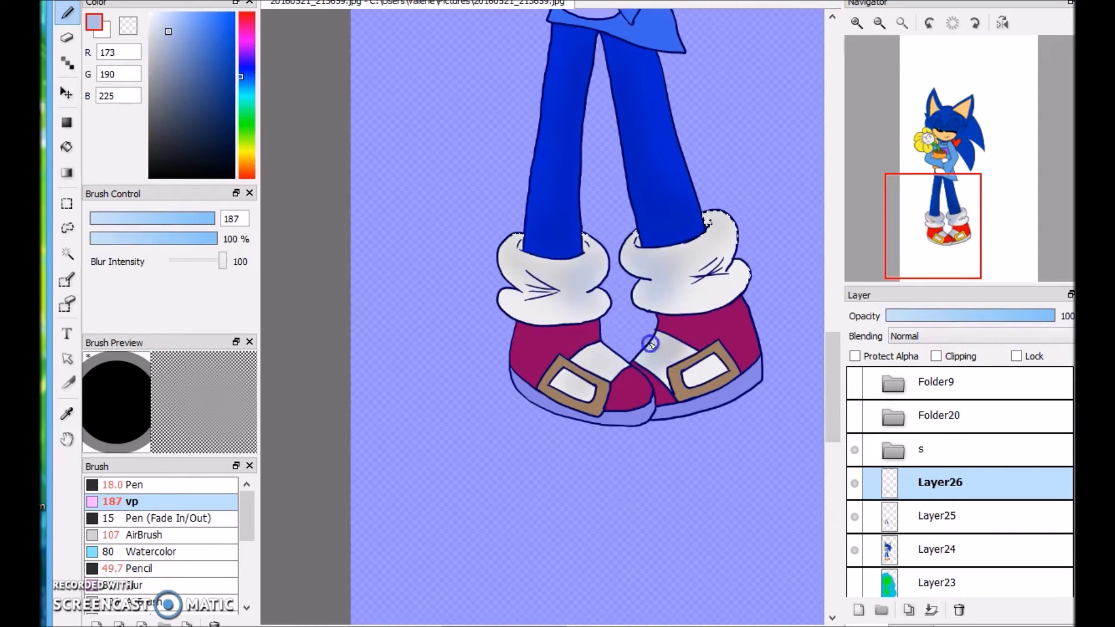
Step: Shade the red shoe parts with dark red (180, 0, 0), blend with the vp brush and merge the layer down
{"action": "key", "text": "w"}
{"action": "left_click", "coordinate": [543, 357]}
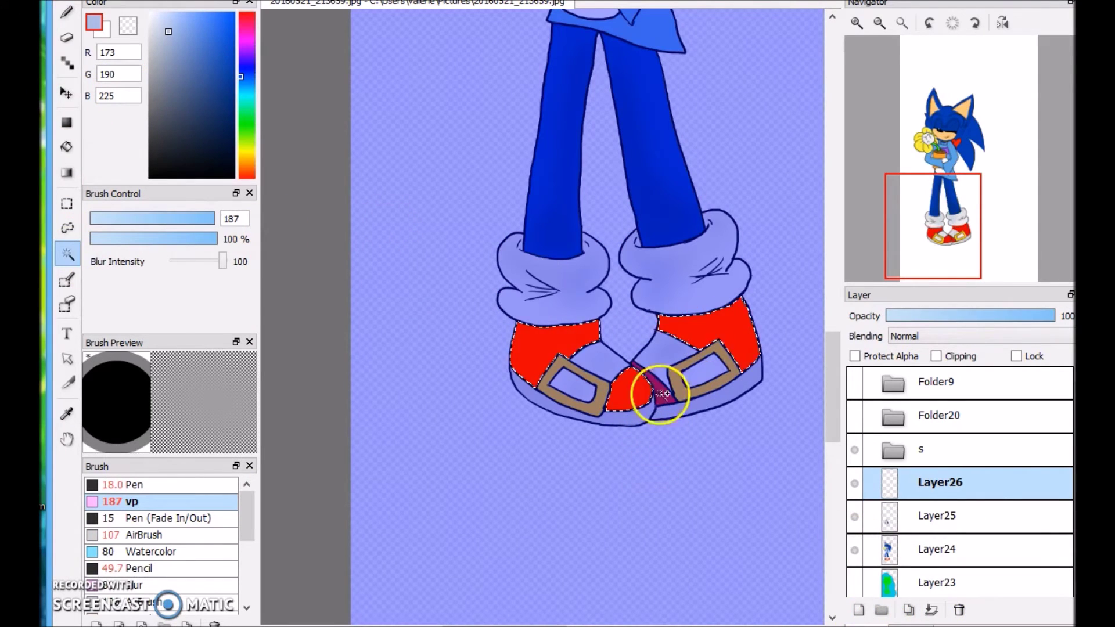
{"action": "left_click", "coordinate": [662, 394], "text": "alt"}
{"action": "key", "text": "a"}
{"action": "key", "text": "v"}
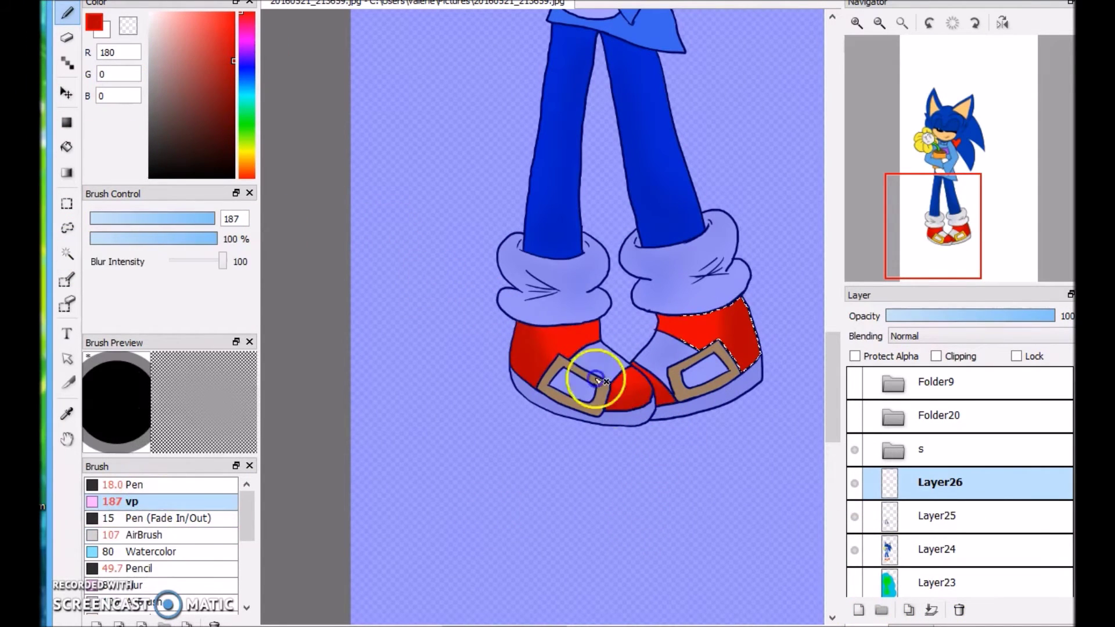
{"action": "left_click", "coordinate": [930, 611]}
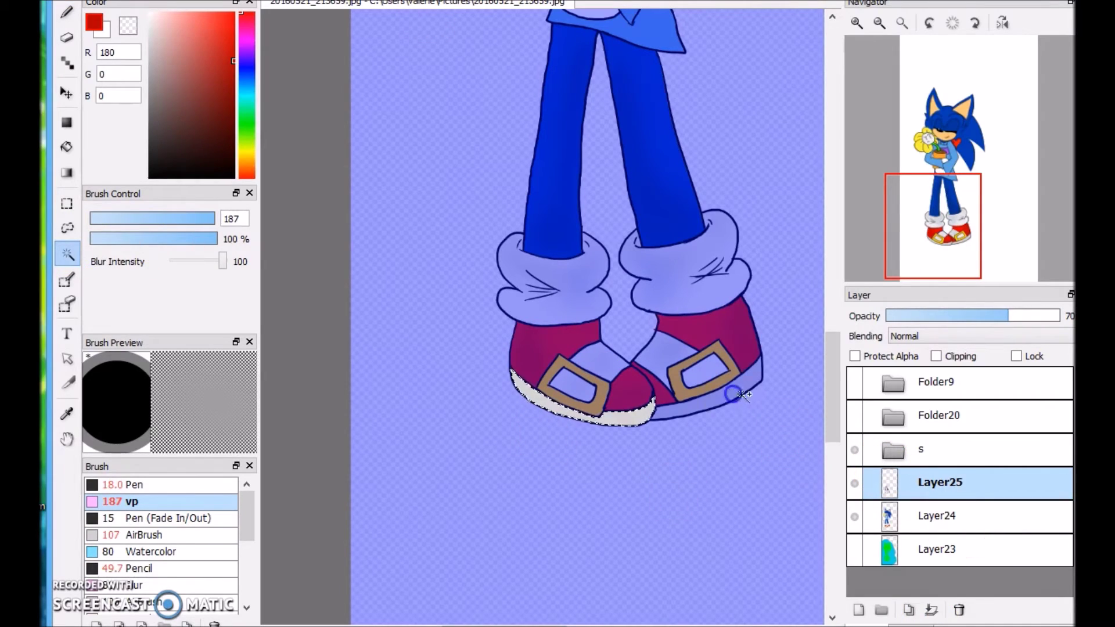
Step: On a new layer, airbrush gray (156, 156, 156) shading on the shoe soles and dark gold (198, 159, 0) on the buckles
{"action": "key", "text": "ctrl+shift+n"}
{"action": "scroll", "coordinate": [473, 331], "scroll_direction": "up", "scroll_amount": 3}
{"action": "key", "text": "b"}
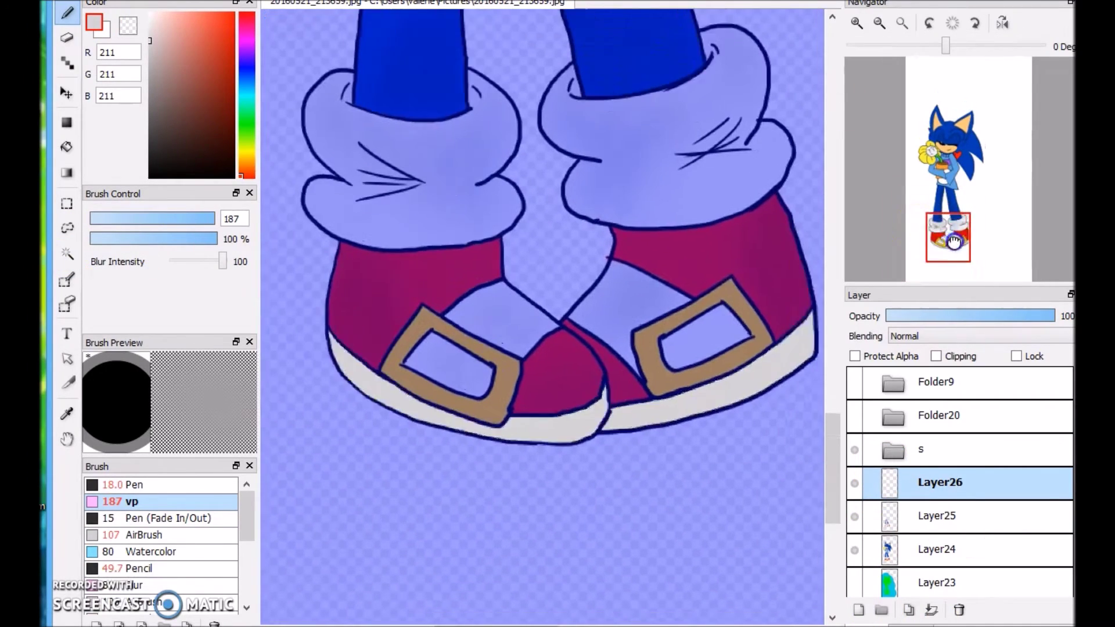
{"action": "left_click", "coordinate": [221, 534]}
{"action": "left_click_drag", "start_coordinate": [633, 375], "coordinate": [417, 400]}
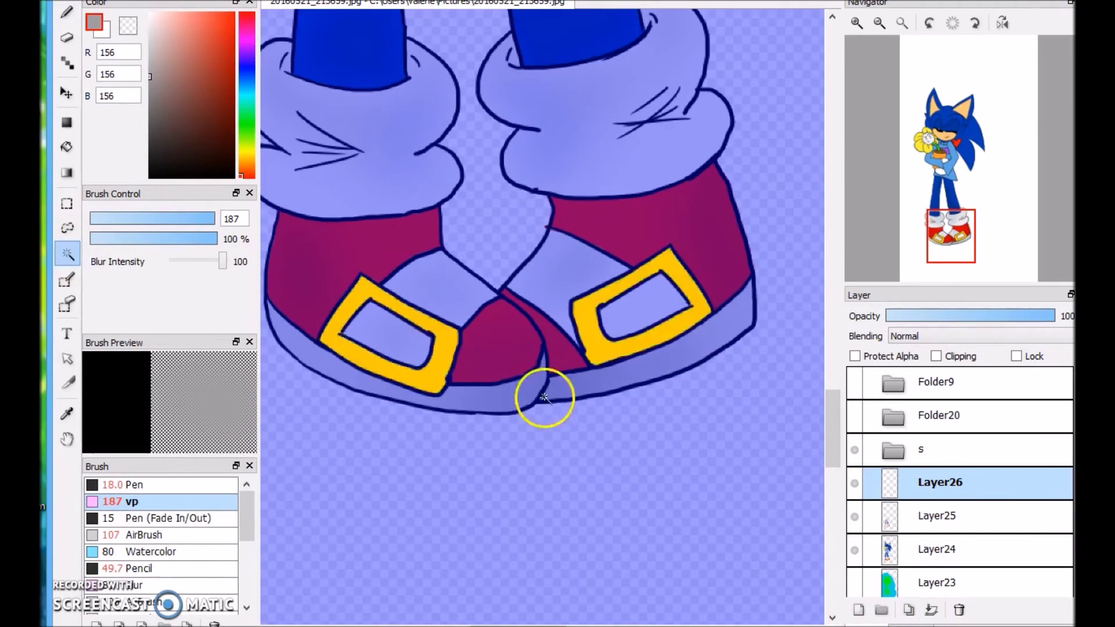
{"action": "left_click", "coordinate": [229, 50]}
{"action": "left_click", "coordinate": [139, 535]}
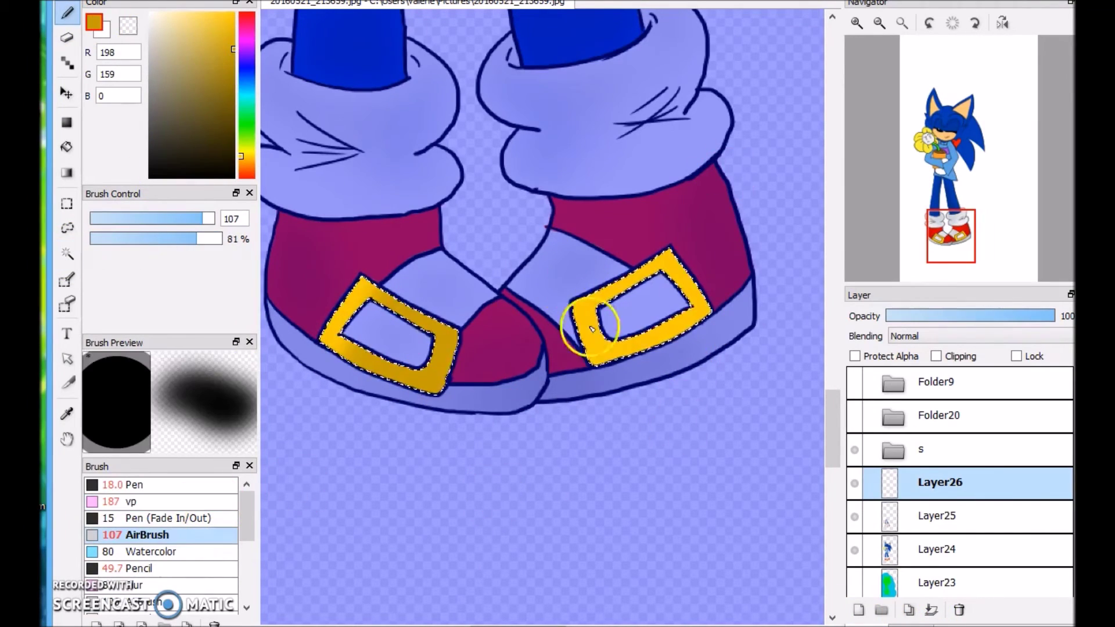
Step: Select both visible pieces of the flowerpot and try shading them with dark orange (193, 109, 0) using the AirBrush
{"action": "left_click_drag", "start_coordinate": [950, 229], "coordinate": [943, 132]}
{"action": "key", "text": "ctrl+minus"}
{"action": "key", "text": "w"}
{"action": "left_click", "coordinate": [528, 314]}
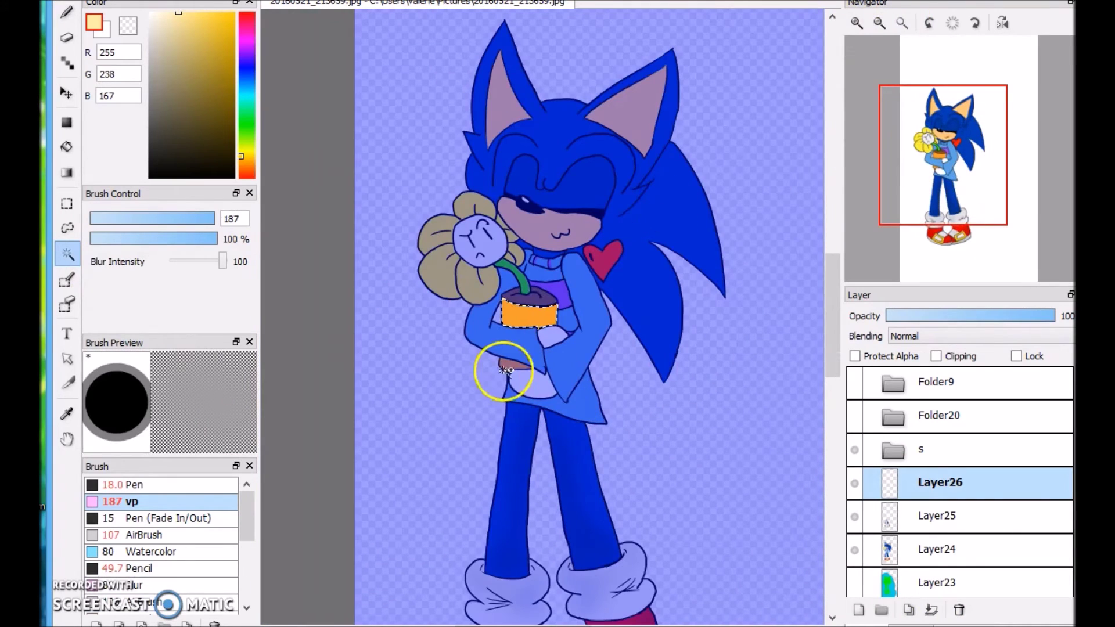
{"action": "left_click_drag", "start_coordinate": [220, 74], "coordinate": [235, 53]}
{"action": "key", "text": "b"}
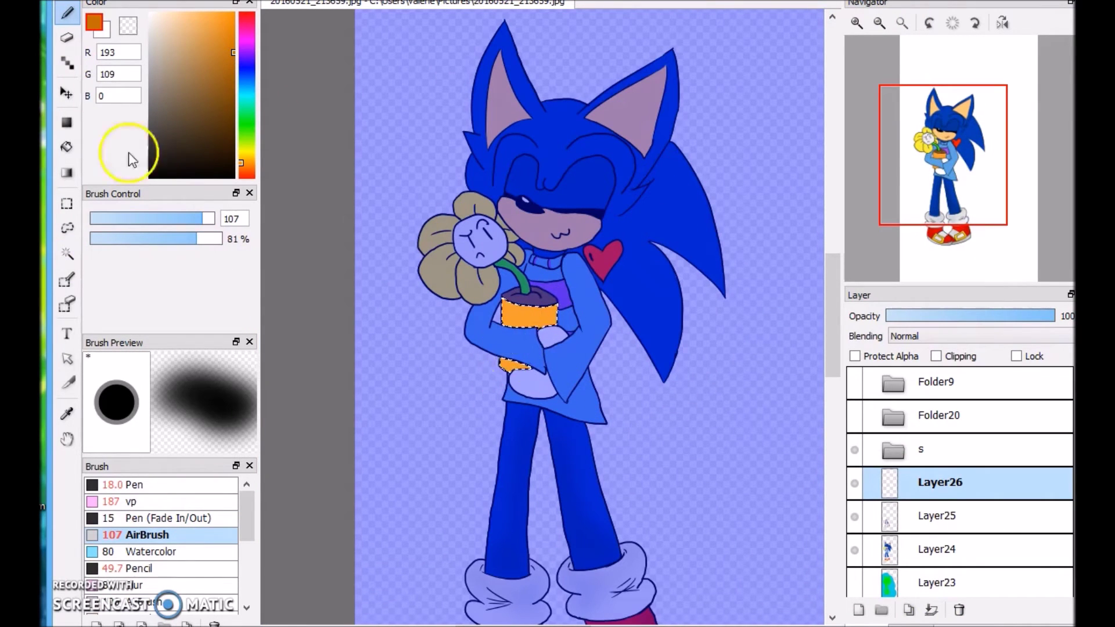
Step: Toggle the fill and shading layers' visibility to check which layer holds the flowerpot's color
{"action": "left_click", "coordinate": [854, 550]}
{"action": "key", "text": "e"}
{"action": "left_click", "coordinate": [855, 484]}
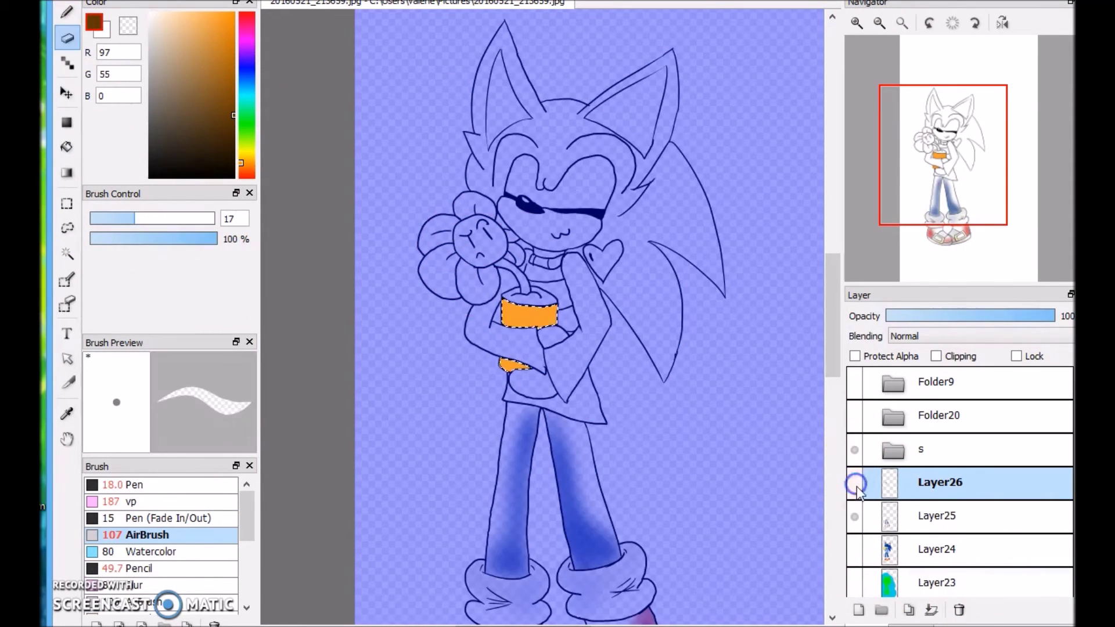
{"action": "left_click", "coordinate": [854, 550]}
{"action": "key", "text": "b"}
{"action": "left_click", "coordinate": [854, 483]}
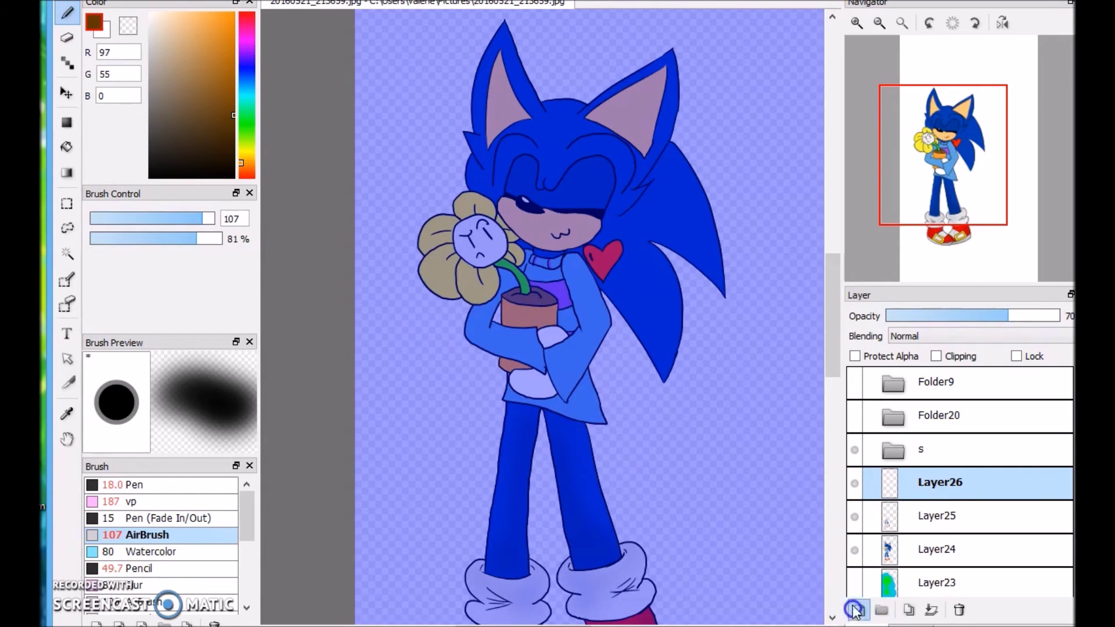
Step: Select all the light blue sweater pieces, including the collar, with the magic wand, hiding layers to isolate the line art
{"action": "scroll", "coordinate": [589, 316], "scroll_direction": "down", "scroll_amount": 5}
{"action": "scroll", "coordinate": [589, 316], "scroll_direction": "up", "scroll_amount": 5}
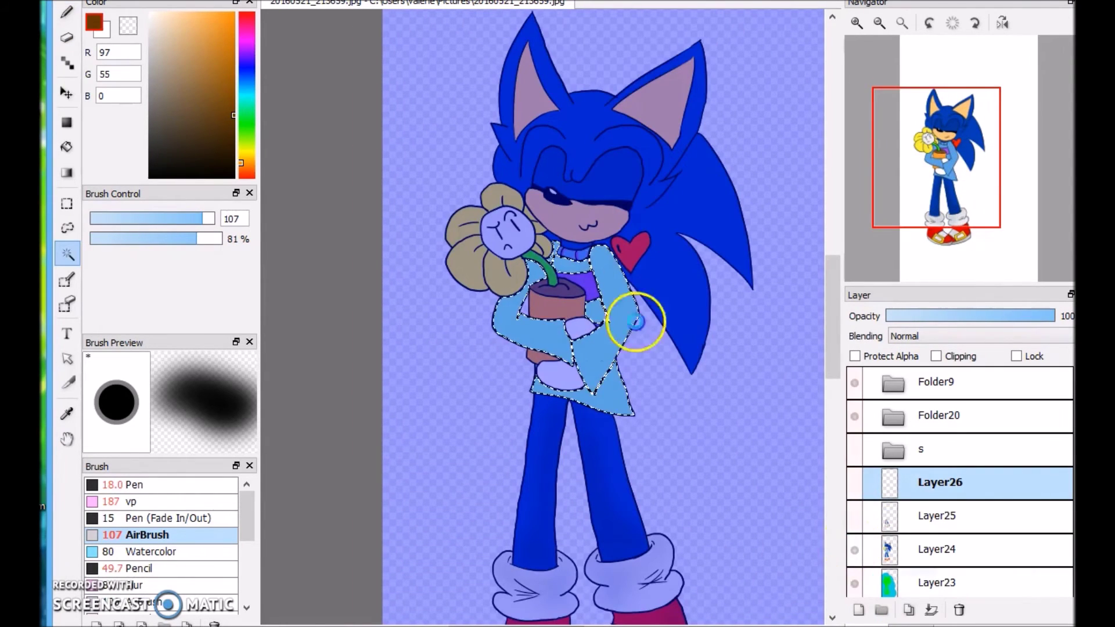
{"action": "left_click", "coordinate": [856, 548]}
{"action": "left_click", "coordinate": [854, 491]}
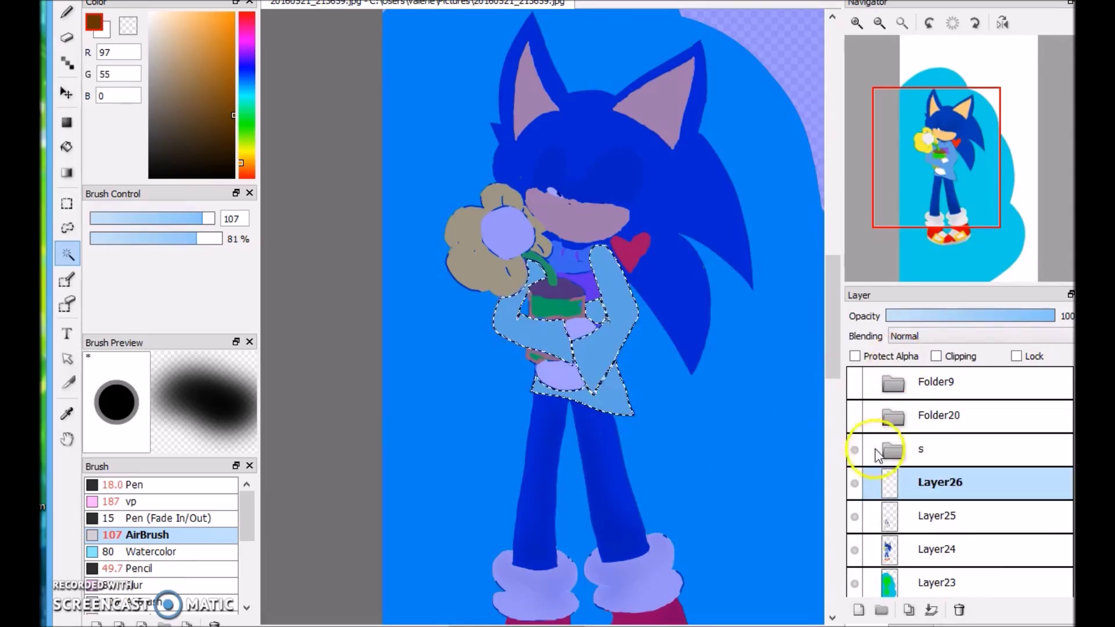
{"action": "left_click", "coordinate": [871, 447]}
{"action": "left_click", "coordinate": [552, 180]}
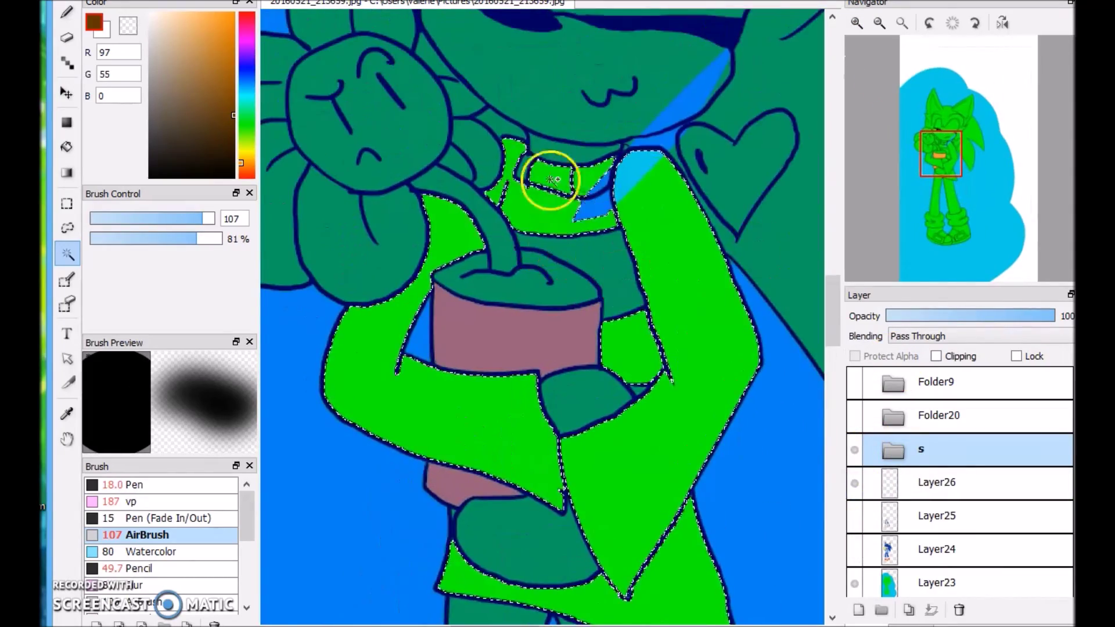
Step: Airbrush blue (59, 126, 181) shading onto the selected sweater, blend it with the vp brush and merge the shading layer down
{"action": "left_click", "coordinate": [857, 484]}
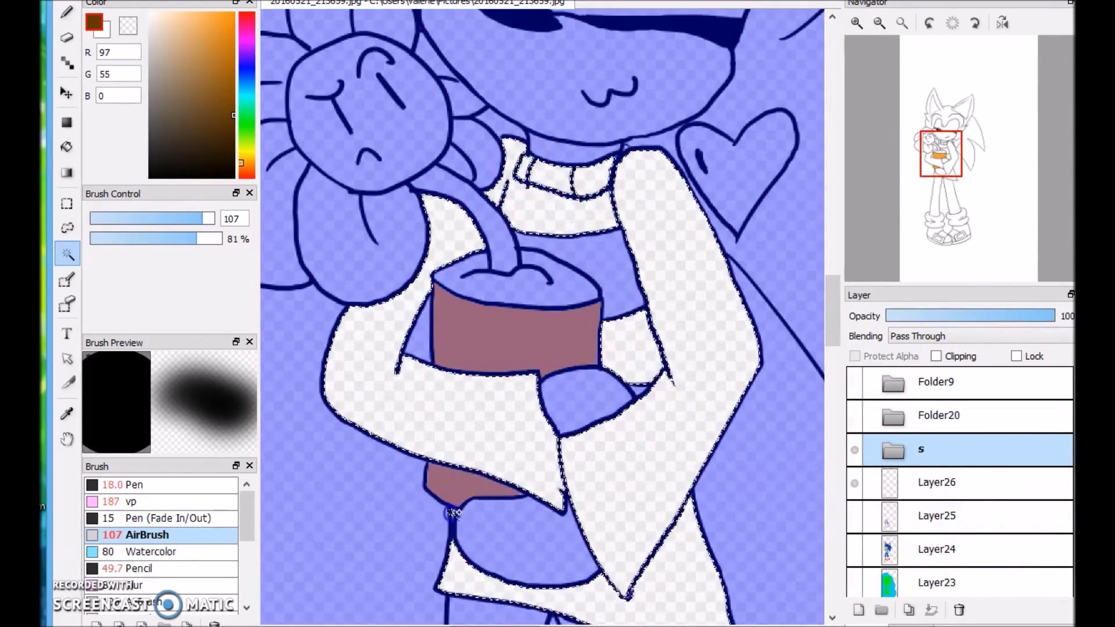
{"action": "left_click", "coordinate": [854, 549]}
{"action": "left_click", "coordinate": [929, 482]}
{"action": "left_click", "coordinate": [879, 23]}
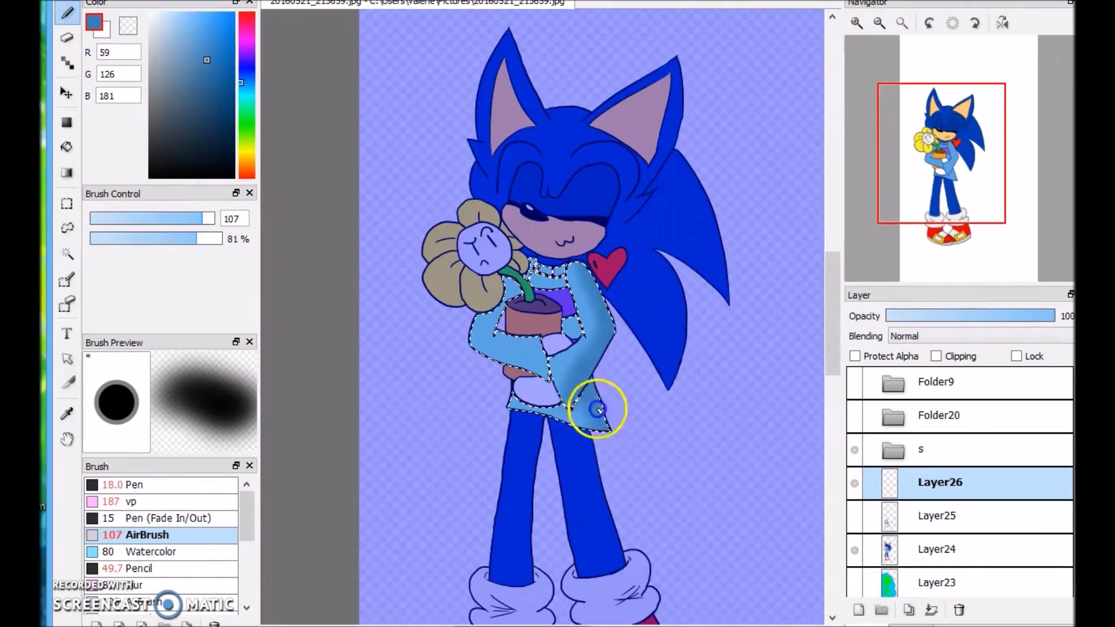
{"action": "key", "text": "v"}
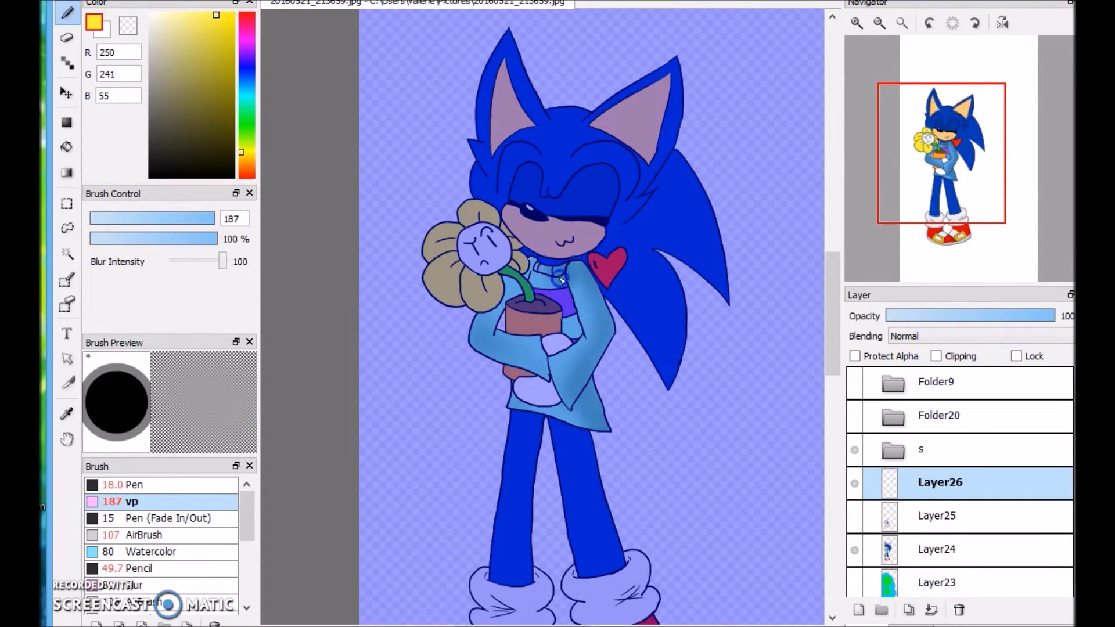
{"action": "left_click", "coordinate": [932, 610]}
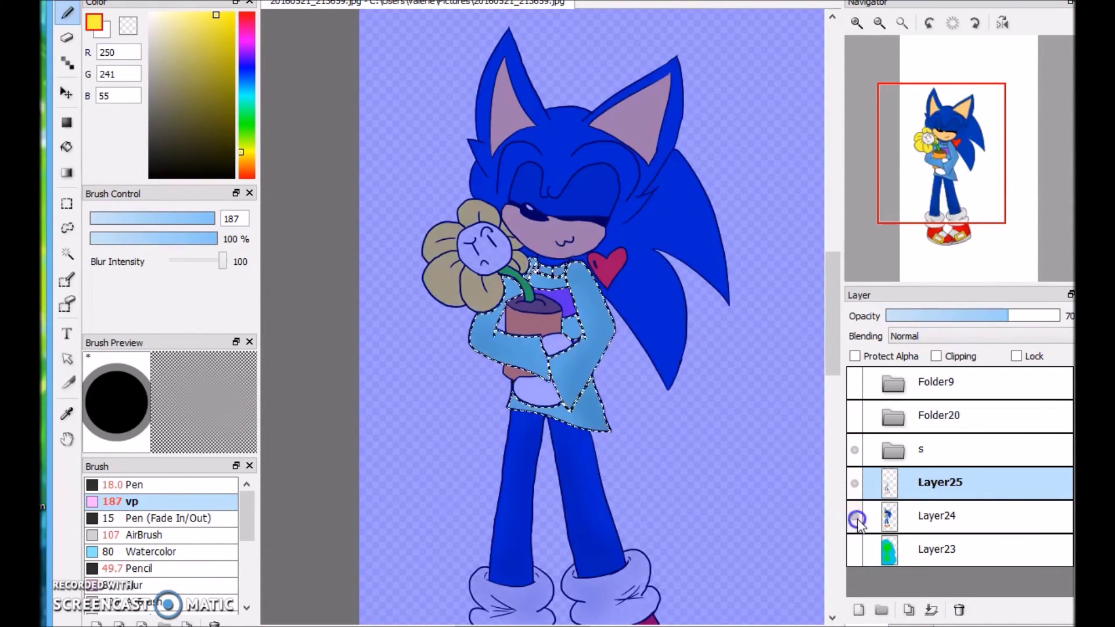
Step: Airbrush the heart with blue shading on a new layer, blend it with the vp brush, and add another layer at reduced opacity
{"action": "left_click", "coordinate": [859, 610]}
{"action": "left_click", "coordinate": [147, 534]}
{"action": "left_click", "coordinate": [208, 57]}
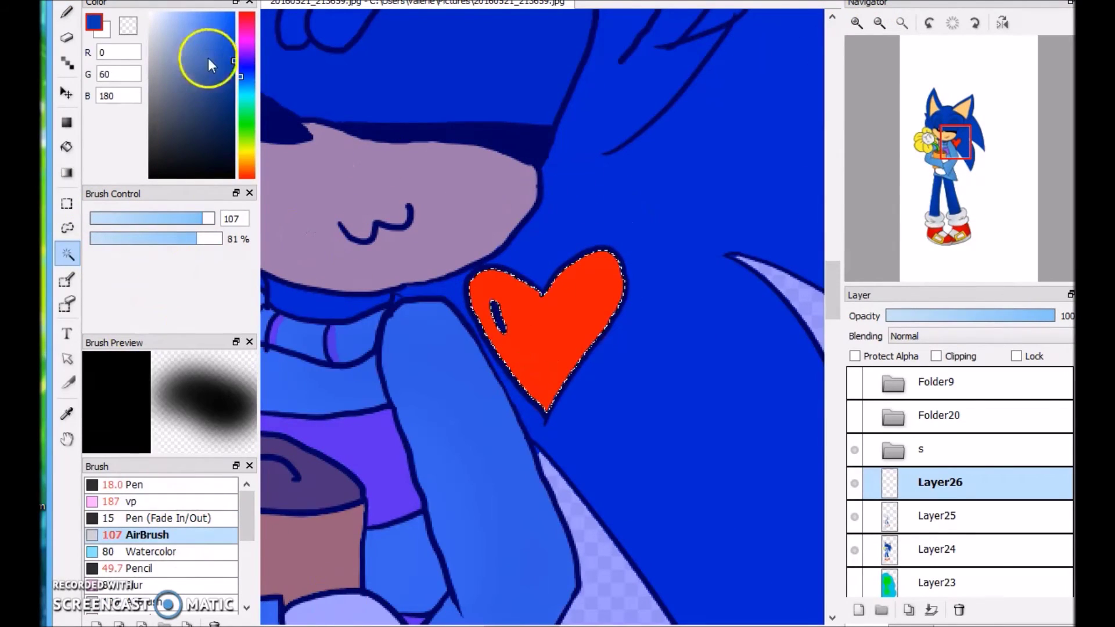
{"action": "key", "text": "v"}
{"action": "left_click_drag", "start_coordinate": [540, 348], "coordinate": [588, 310]}
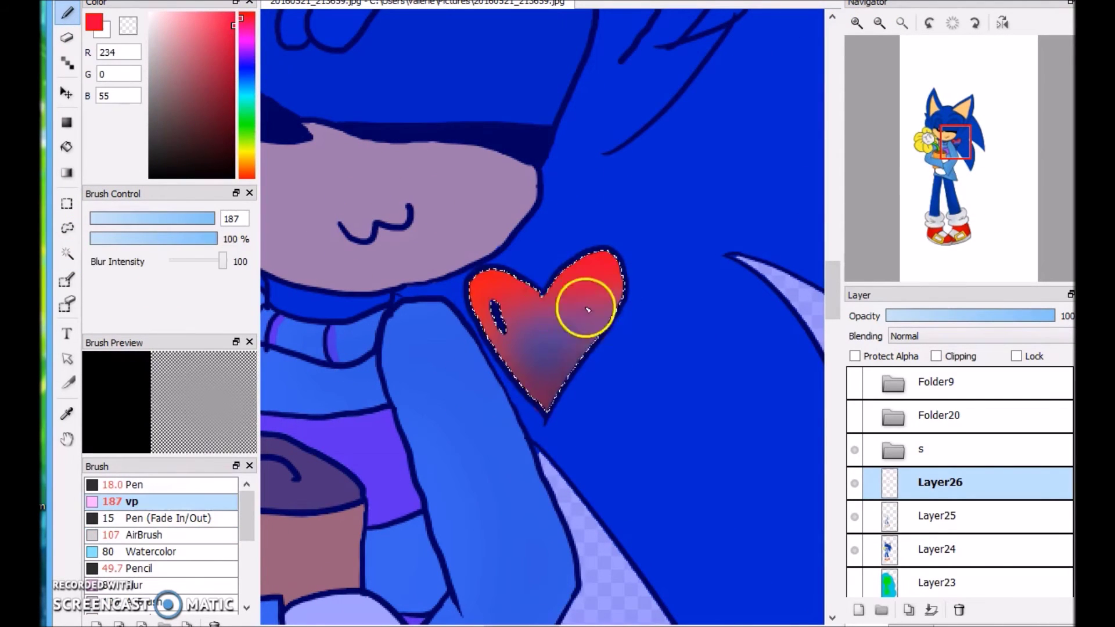
{"action": "left_click", "coordinate": [858, 610]}
{"action": "left_click_drag", "start_coordinate": [1054, 315], "coordinate": [910, 317]}
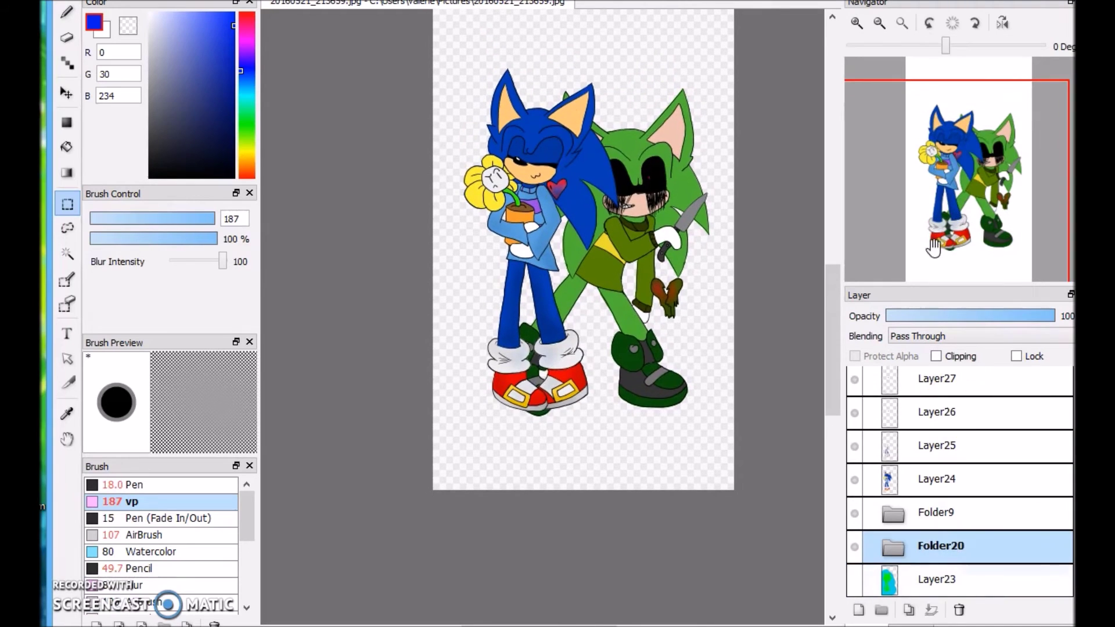
Step: Look through Folder9 and Folder20, and erase the green shoe color showing below the blue character's red shoes on Folder20's layers
{"action": "left_click", "coordinate": [892, 511]}
{"action": "key", "text": "e"}
{"action": "left_click", "coordinate": [955, 577]}
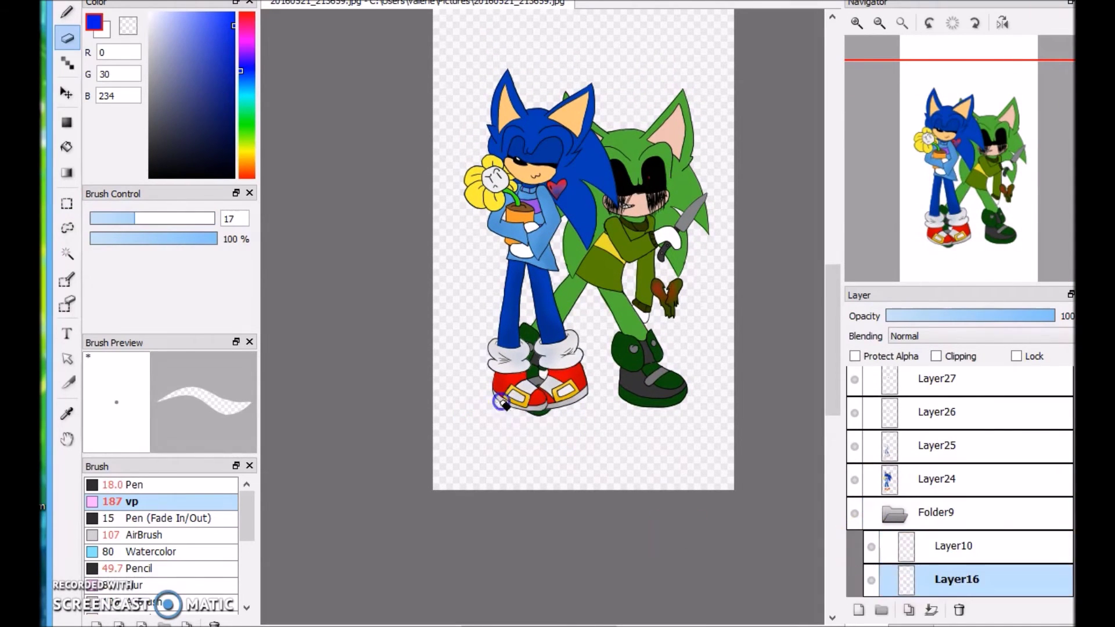
{"action": "scroll", "coordinate": [946, 467], "scroll_direction": "down", "scroll_amount": 3}
{"action": "left_click", "coordinate": [945, 460]}
{"action": "left_click", "coordinate": [952, 512]}
{"action": "left_click", "coordinate": [1057, 543]}
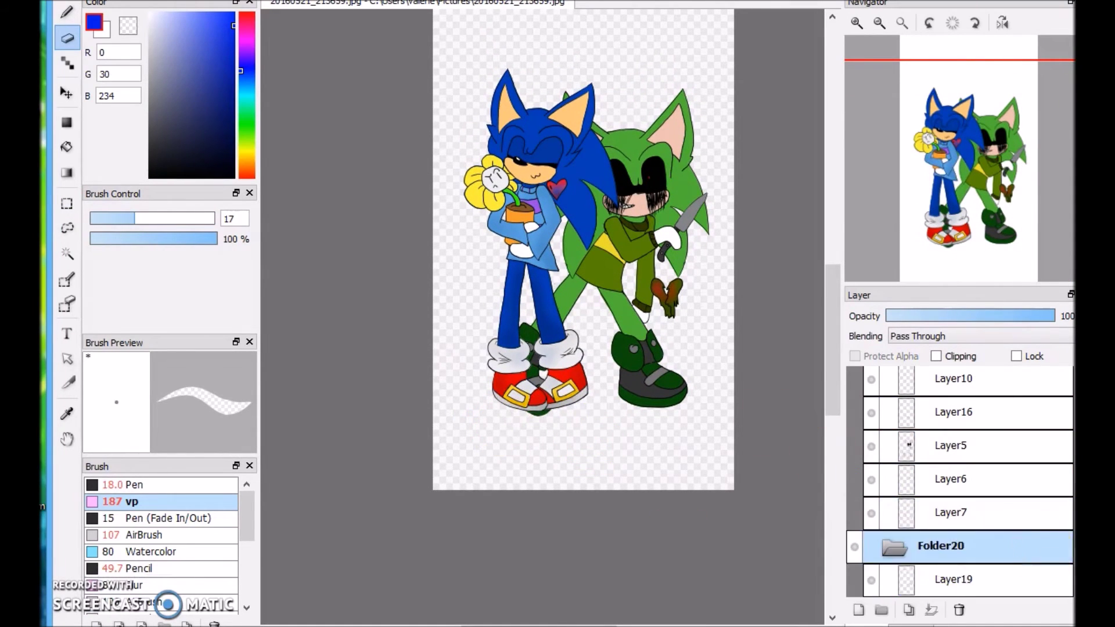
{"action": "left_click", "coordinate": [892, 546]}
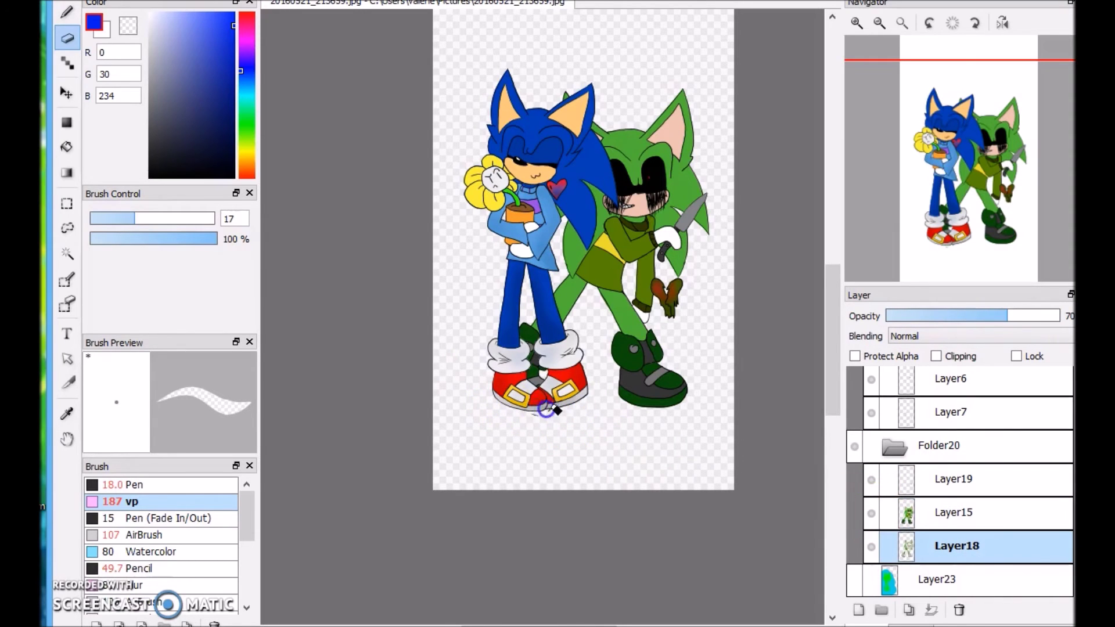
{"action": "scroll", "coordinate": [944, 247], "scroll_direction": "up", "scroll_amount": 5}
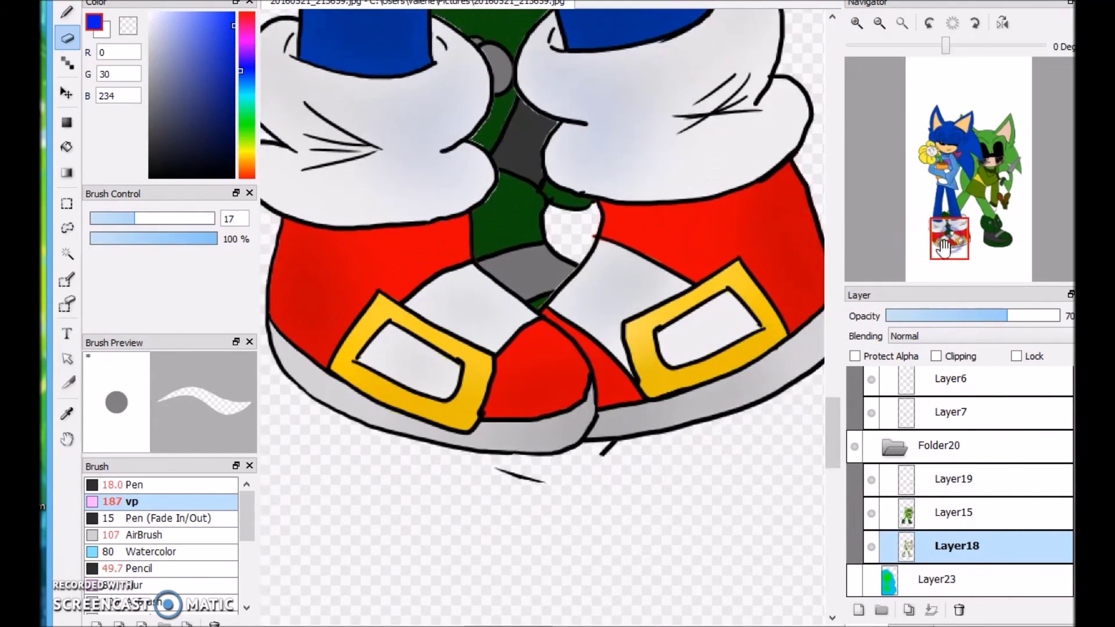
{"action": "left_click", "coordinate": [879, 22]}
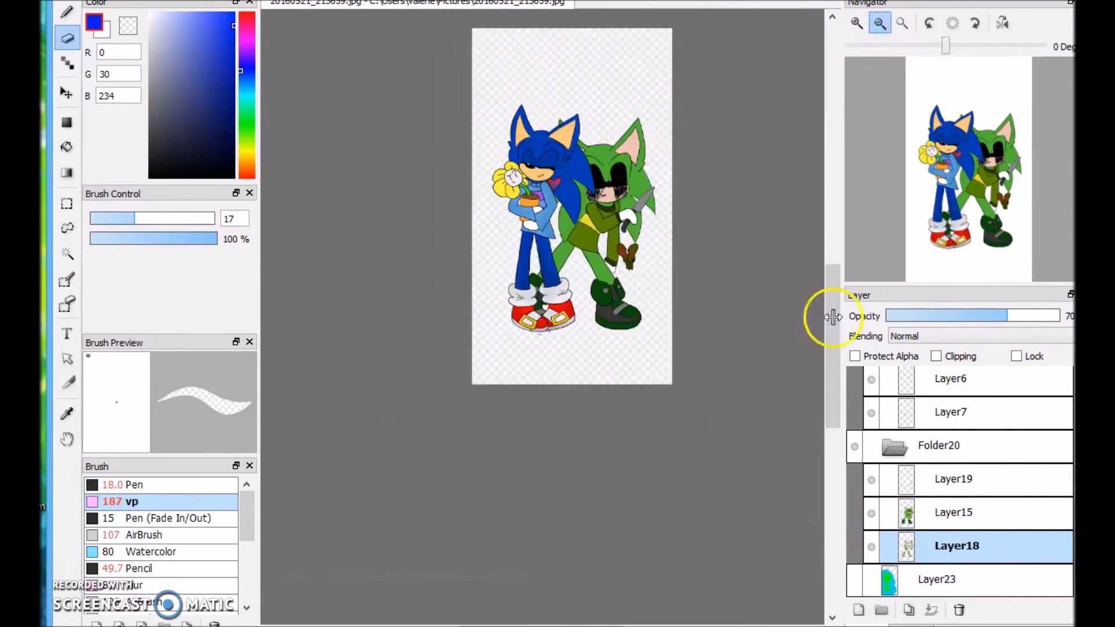
Step: With the green character hidden, airbrush the flowerpot with orange (209, 129, 26) shading on a new layer and clear the selection
{"action": "left_click", "coordinate": [858, 558]}
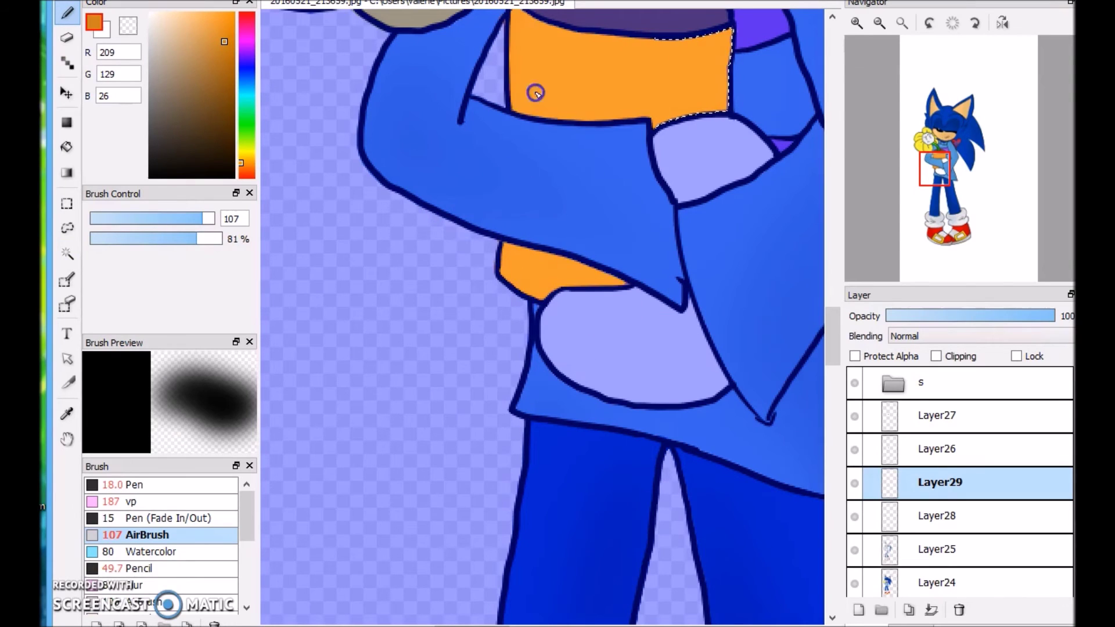
{"action": "left_click", "coordinate": [891, 528]}
{"action": "left_click", "coordinate": [860, 609]}
{"action": "key", "text": "ctrl+d"}
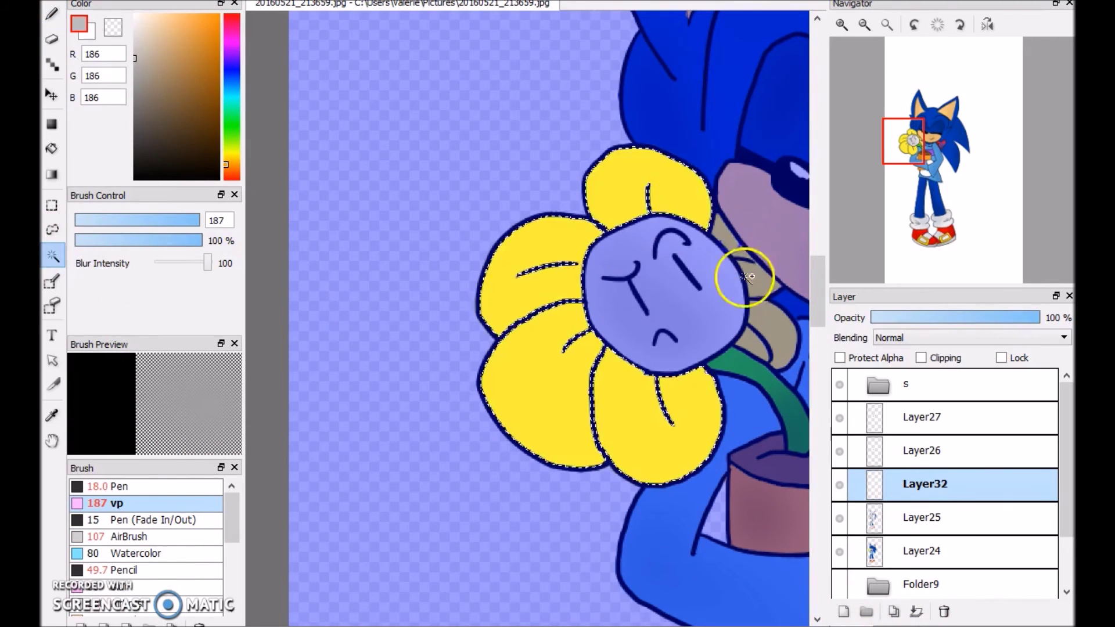
Step: Airbrush the yellow petals with (203, 195, 35) and (185, 177, 0), blend with the vp brush, and merge down into Layer25
{"action": "left_click", "coordinate": [194, 46]}
{"action": "left_click", "coordinate": [121, 536]}
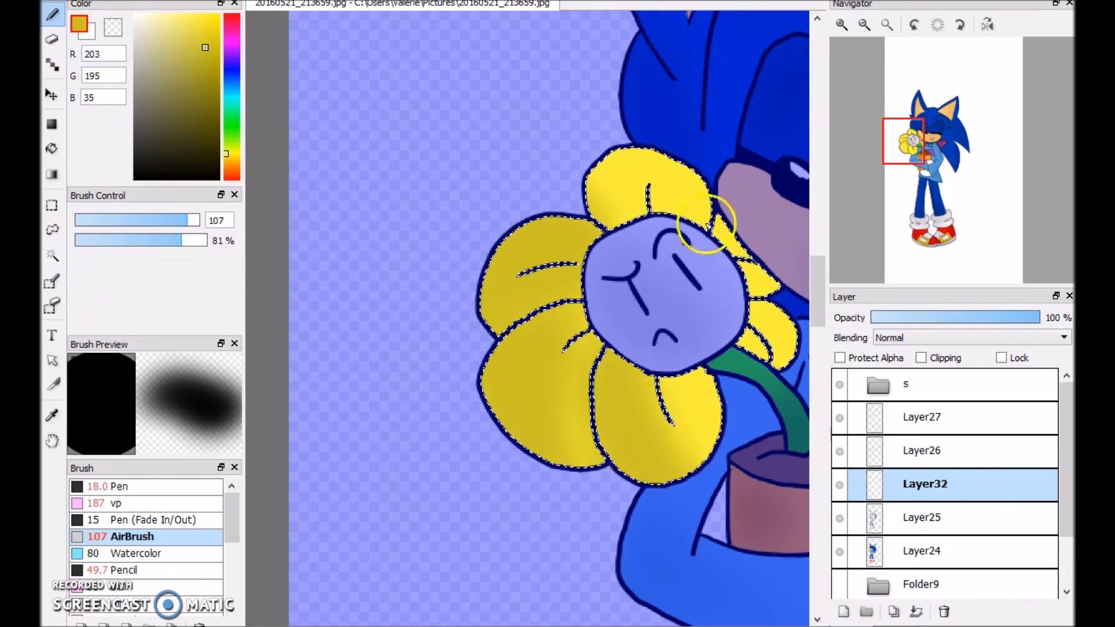
{"action": "left_click_drag", "start_coordinate": [706, 223], "coordinate": [755, 268]}
{"action": "left_click", "coordinate": [219, 59]}
{"action": "left_click_drag", "start_coordinate": [523, 349], "coordinate": [667, 452]}
{"action": "left_click", "coordinate": [110, 503]}
{"action": "left_click_drag", "start_coordinate": [523, 244], "coordinate": [759, 278]}
{"action": "left_click", "coordinate": [916, 612]}
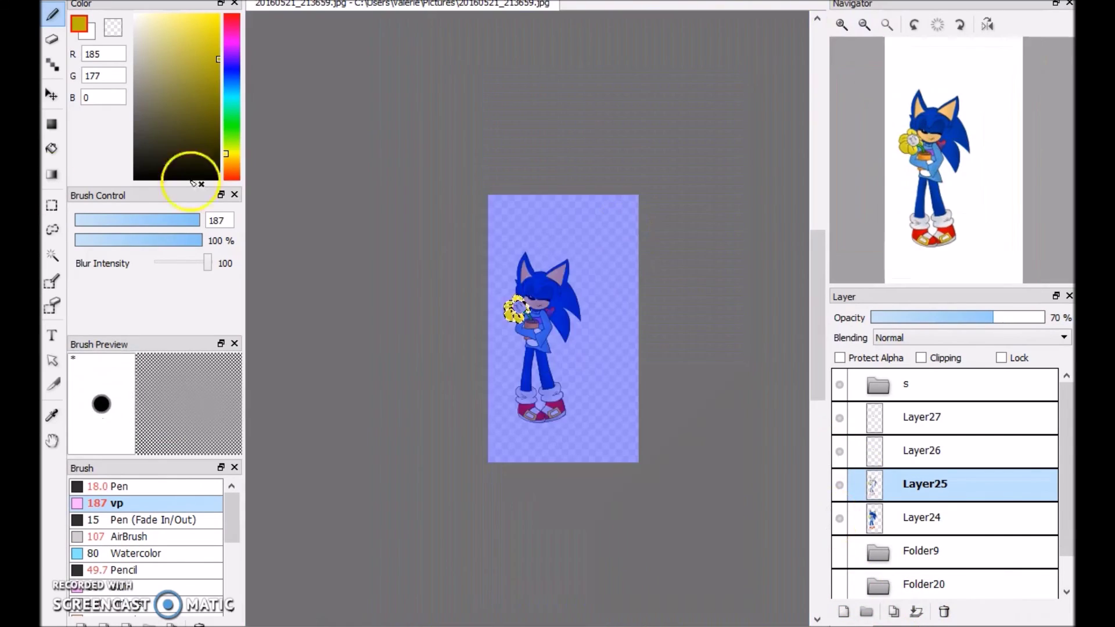
Step: Show the green character's folders again and place Layer18 above Layer15 inside Folder20
{"action": "left_click", "coordinate": [841, 25]}
{"action": "left_click", "coordinate": [841, 24]}
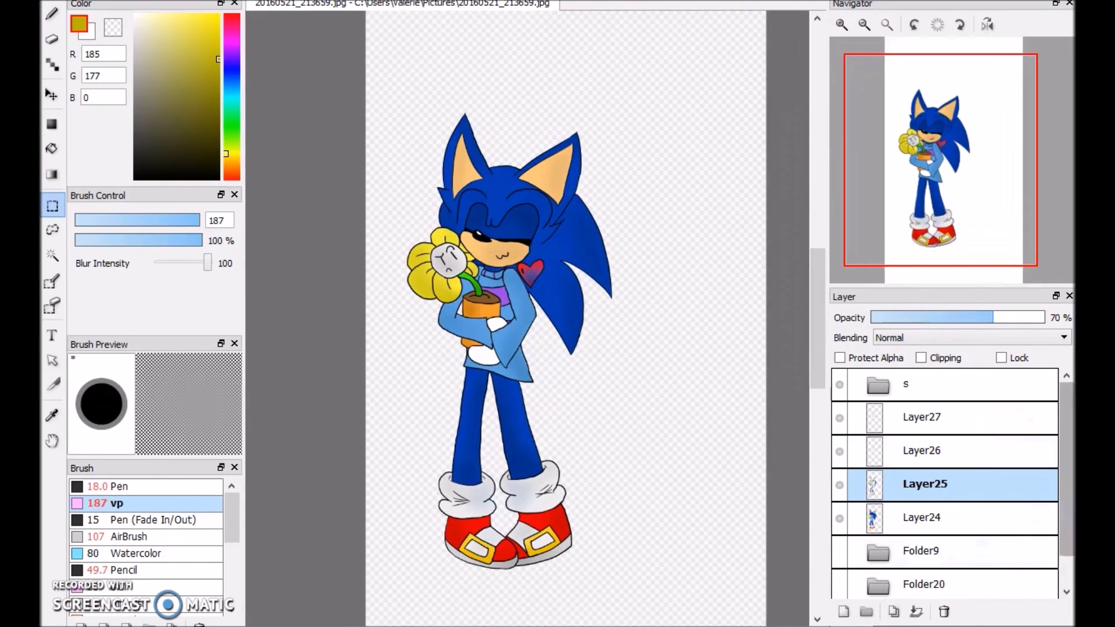
{"action": "scroll", "coordinate": [995, 523], "scroll_direction": "down", "scroll_amount": 2}
{"action": "left_click", "coordinate": [1020, 535]}
{"action": "scroll", "coordinate": [953, 464], "scroll_direction": "down", "scroll_amount": 2}
{"action": "left_click", "coordinate": [940, 514]}
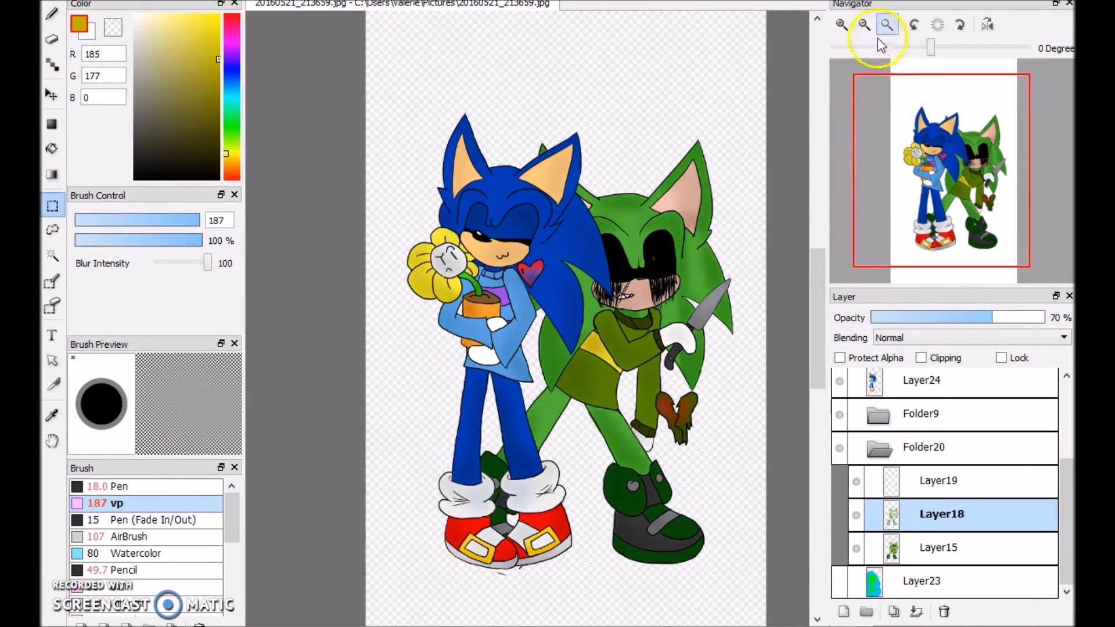
Step: Cover a new top layer with white using the size 779 Pen and move that layer directly below Folder20
{"action": "scroll", "coordinate": [889, 65], "scroll_direction": "down", "scroll_amount": 2}
{"action": "scroll", "coordinate": [1063, 371], "scroll_direction": "up", "scroll_amount": 5}
{"action": "left_click", "coordinate": [906, 384]}
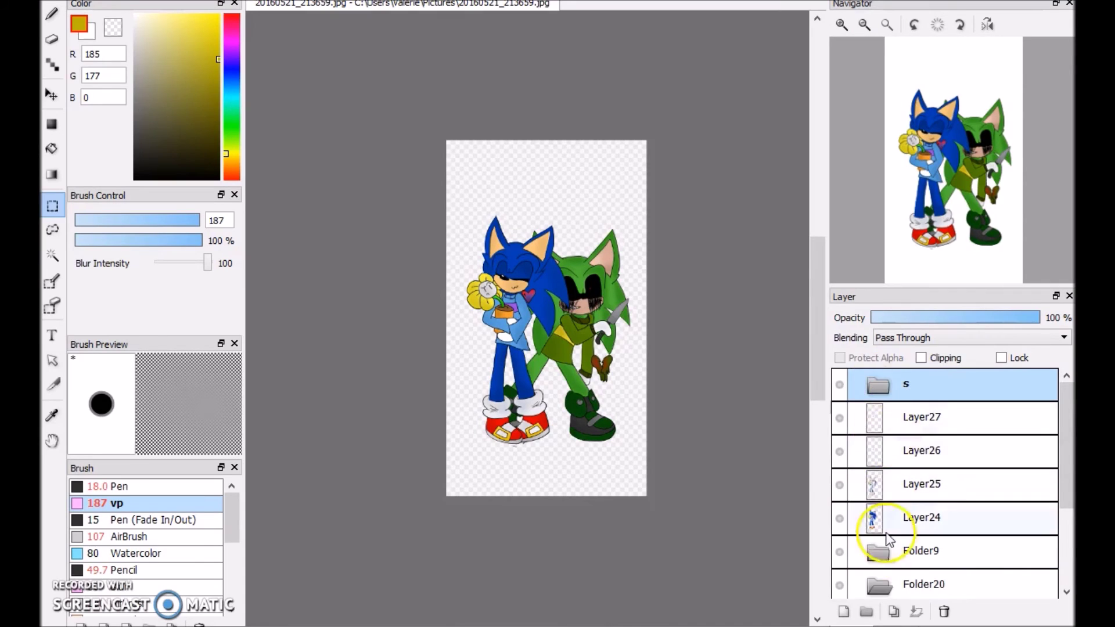
{"action": "key", "text": "ctrl+shift+n"}
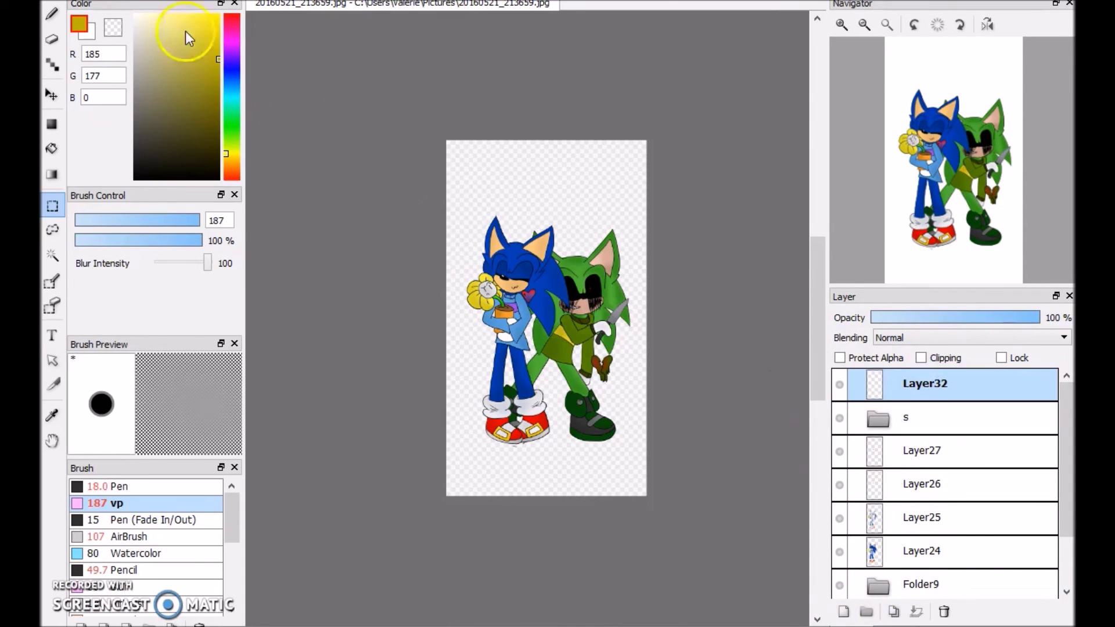
{"action": "left_click", "coordinate": [145, 487]}
{"action": "mouse_move", "coordinate": [627, 453]}
{"action": "left_mouse_down"}
{"action": "mouse_move", "coordinate": [324, 399]}
{"action": "mouse_move", "coordinate": [667, 331]}
{"action": "left_mouse_up"}
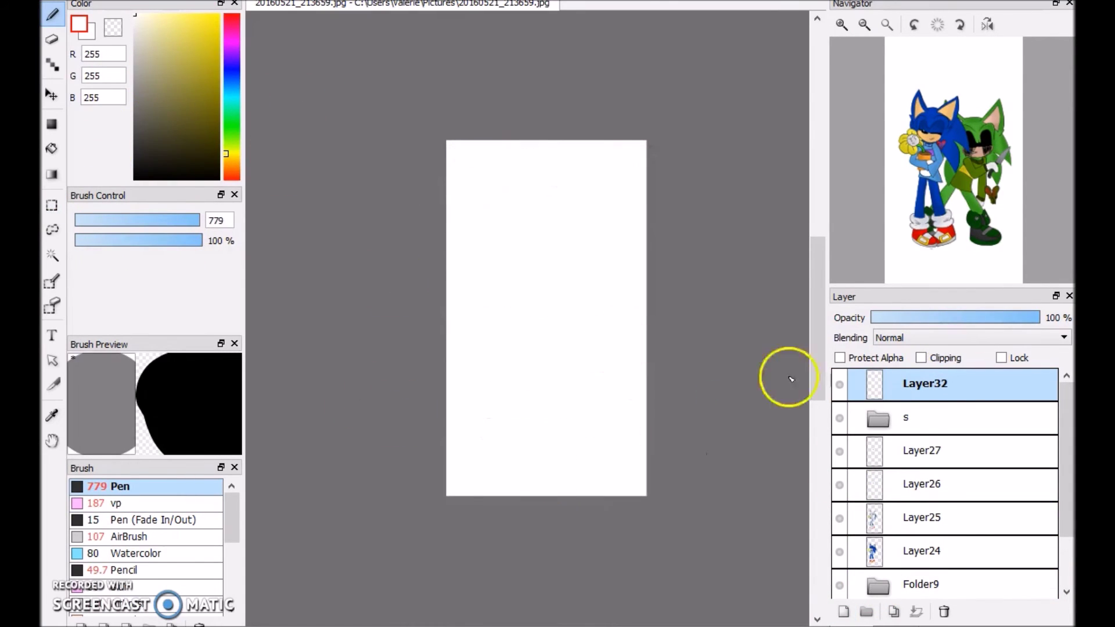
{"action": "left_click_drag", "start_coordinate": [925, 383], "coordinate": [961, 584]}
Step: Paint a gray (165, 165, 165) floor behind the characters' feet and crop the empty strip above their heads off the canvas
{"action": "left_click", "coordinate": [135, 72]}
{"action": "left_click_drag", "start_coordinate": [523, 581], "coordinate": [778, 475]}
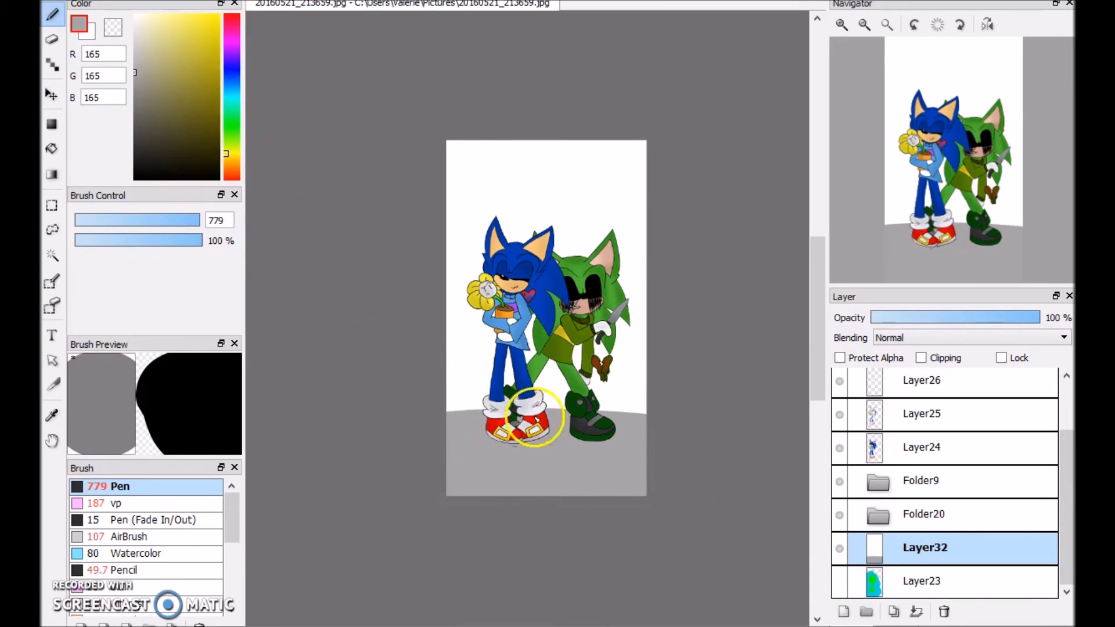
{"action": "left_click_drag", "start_coordinate": [453, 221], "coordinate": [651, 500]}
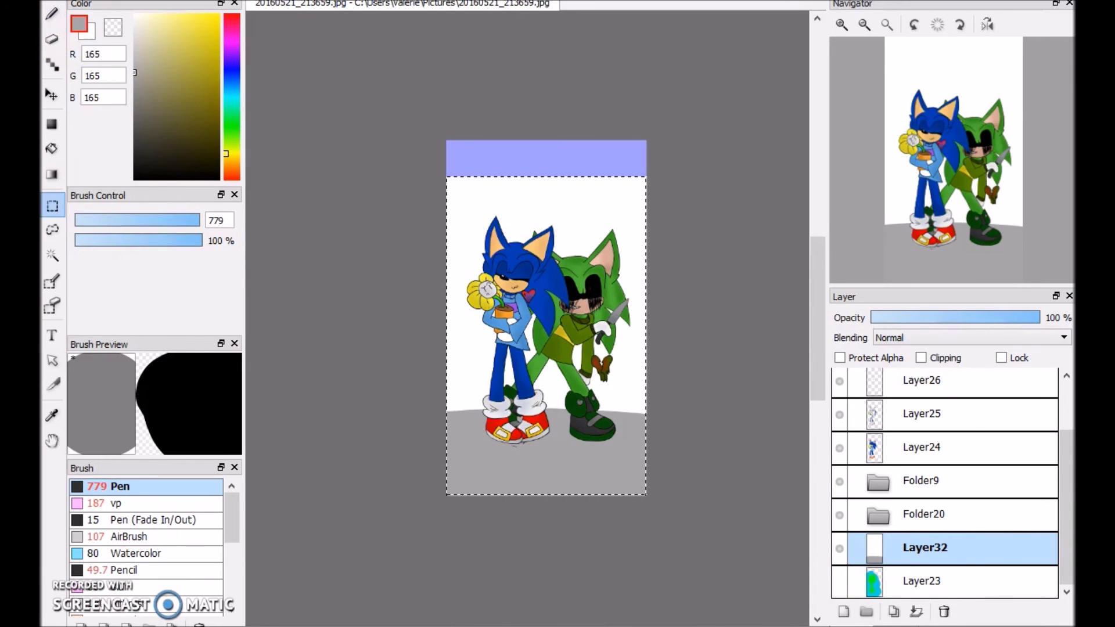
Step: Erase the stray outline marks below the blue character's shoes on Layer5 in Folder9
{"action": "left_click", "coordinate": [877, 510]}
{"action": "scroll", "coordinate": [1061, 551], "scroll_direction": "down", "scroll_amount": 2}
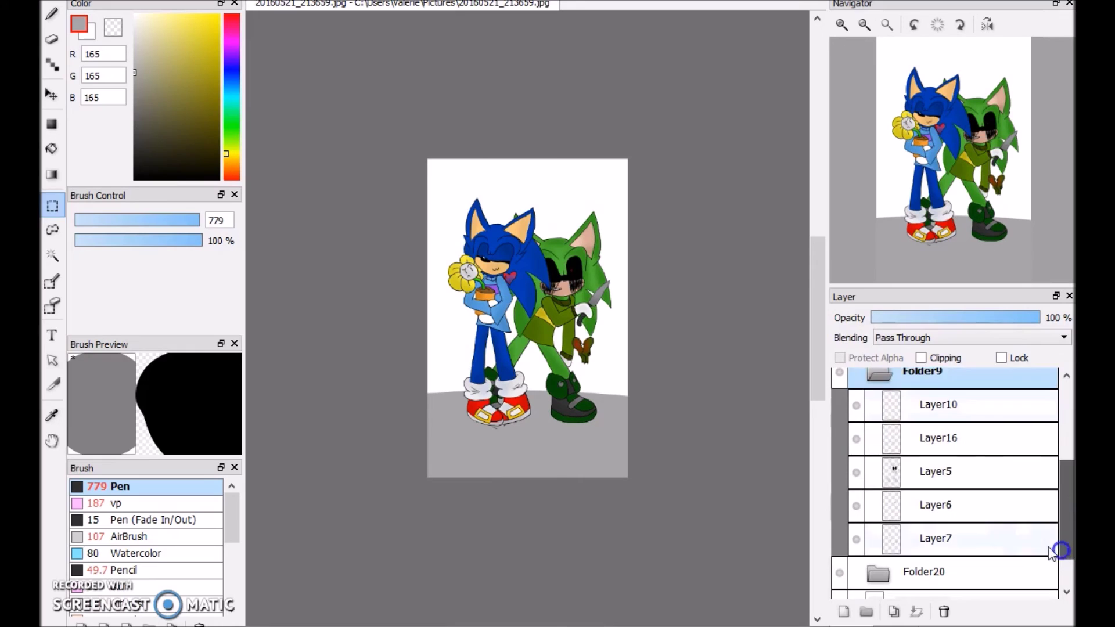
{"action": "left_click", "coordinate": [952, 474]}
{"action": "key", "text": "e"}
Step: On a new top layer, airbrush a size 1000 dark gray (93, 93, 93) shadow over the green character, set 51% opacity and blend it
{"action": "scroll", "coordinate": [907, 582], "scroll_direction": "up", "scroll_amount": 5}
{"action": "left_click", "coordinate": [923, 384]}
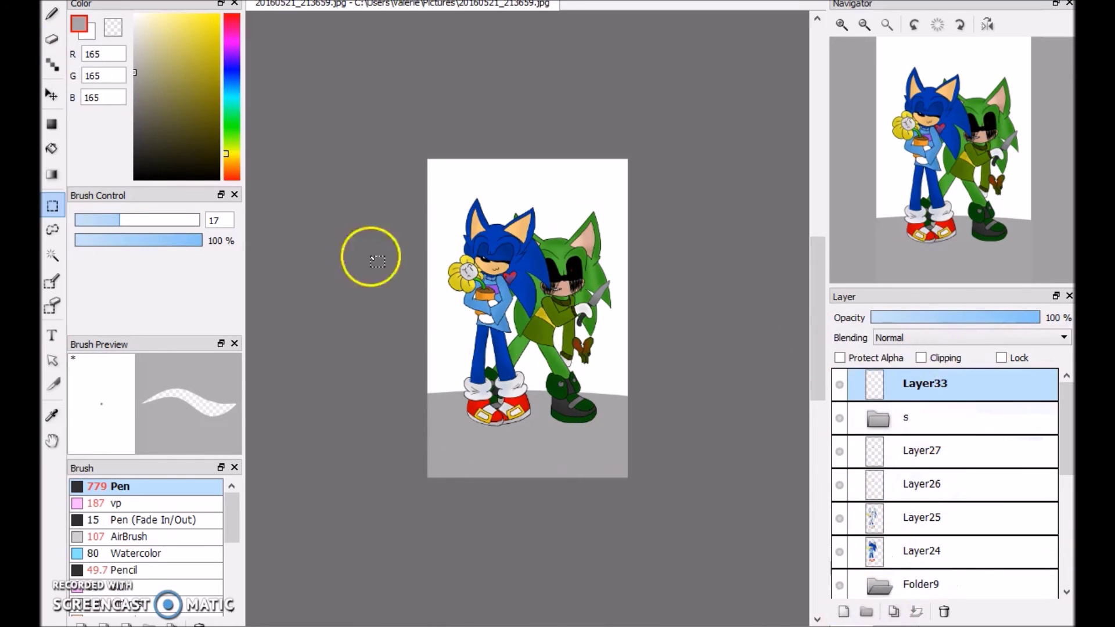
{"action": "left_click", "coordinate": [116, 536]}
{"action": "left_click_drag", "start_coordinate": [145, 220], "coordinate": [200, 220]}
{"action": "left_click", "coordinate": [135, 119]}
{"action": "mouse_move", "coordinate": [592, 197]}
{"action": "left_mouse_down"}
{"action": "mouse_move", "coordinate": [591, 437]}
{"action": "mouse_move", "coordinate": [621, 279]}
{"action": "mouse_move", "coordinate": [459, 192]}
{"action": "left_mouse_up"}
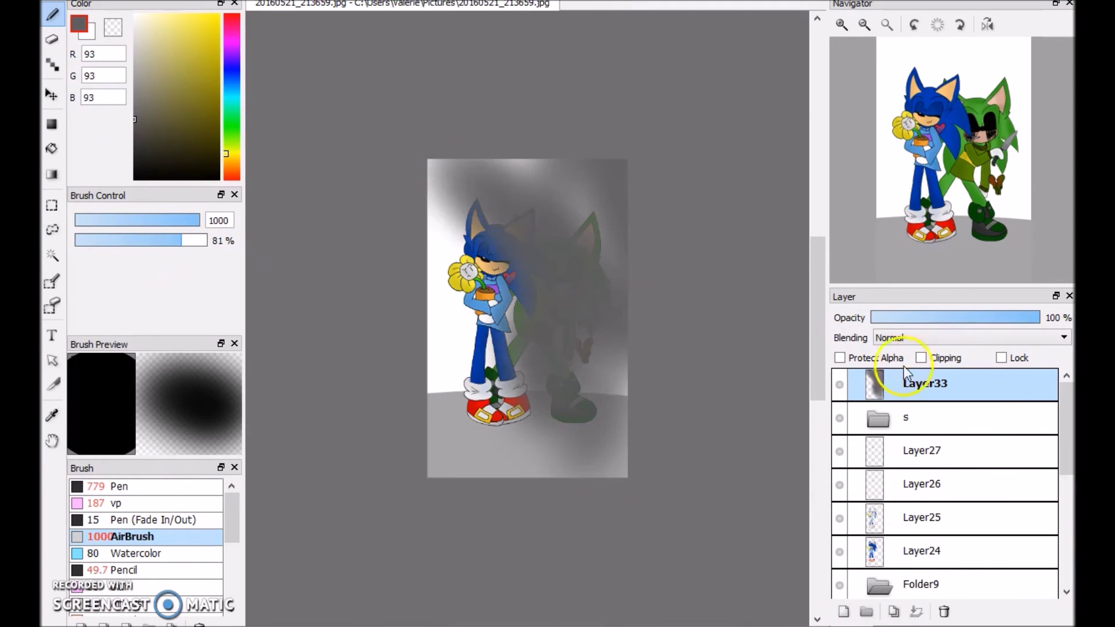
{"action": "left_click", "coordinate": [959, 317]}
{"action": "left_click", "coordinate": [116, 503]}
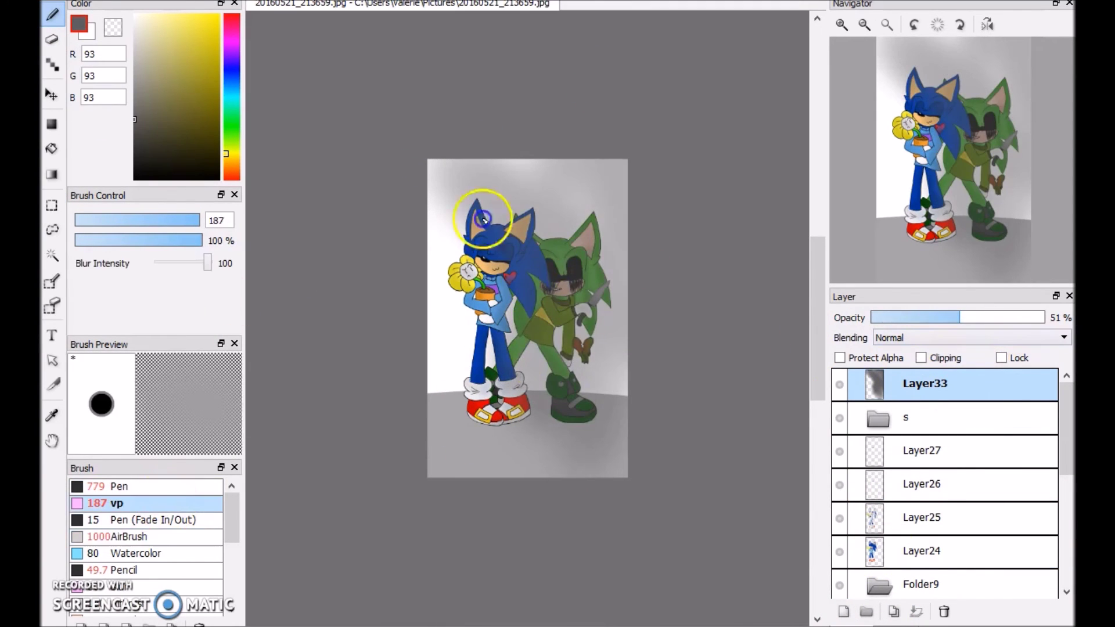
Step: On a new layer, airbrush a soft yellow light over the blue character's side of the canvas and lower the layer's opacity
{"action": "left_click", "coordinate": [863, 605]}
{"action": "left_click", "coordinate": [176, 538]}
{"action": "mouse_move", "coordinate": [465, 191]}
{"action": "left_mouse_down"}
{"action": "mouse_move", "coordinate": [476, 424]}
{"action": "mouse_move", "coordinate": [524, 336]}
{"action": "left_mouse_up"}
{"action": "left_click_drag", "start_coordinate": [927, 316], "coordinate": [955, 317]}
Step: Airbrush an extra gray (103, 103, 103) shadow over the green character on a new layer below the yellow light, at 65% opacity
{"action": "left_click", "coordinate": [923, 417]}
{"action": "left_click_drag", "start_coordinate": [568, 293], "coordinate": [642, 298]}
{"action": "left_click", "coordinate": [983, 317]}
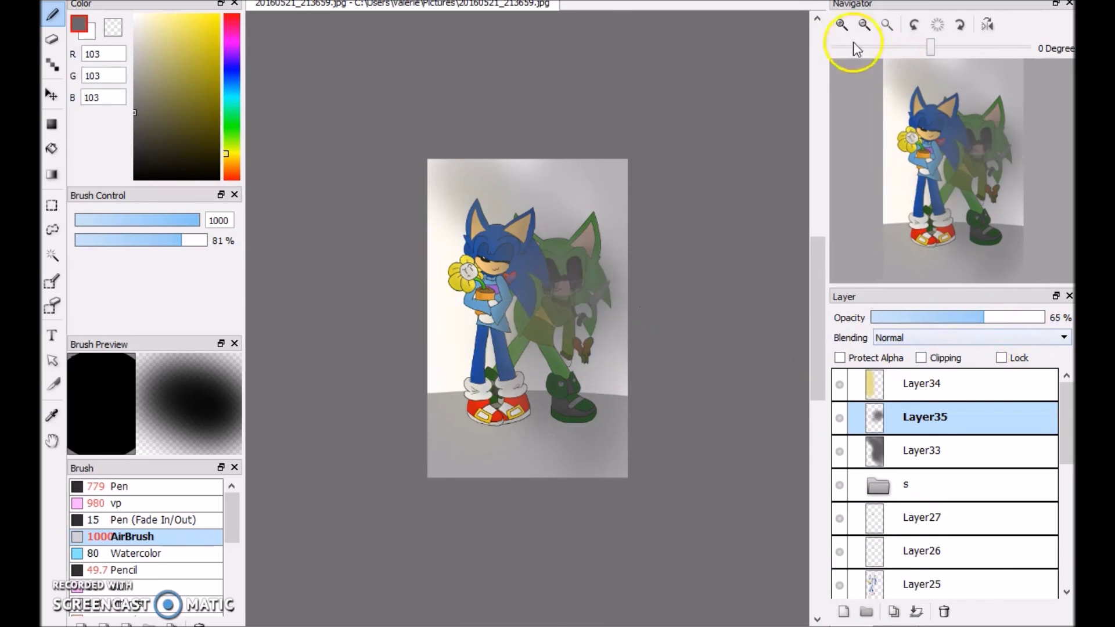
Step: Sign the artwork beside the green character's shoe in black on a new top layer with a size 4 Pen
{"action": "left_click", "coordinate": [841, 25]}
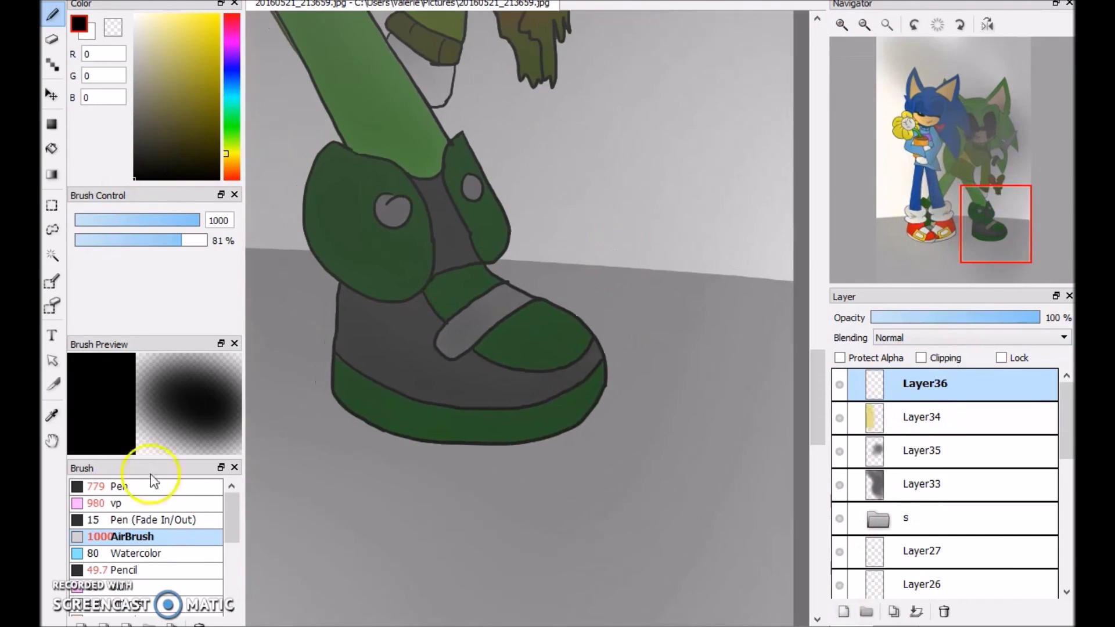
{"action": "left_click", "coordinate": [152, 486]}
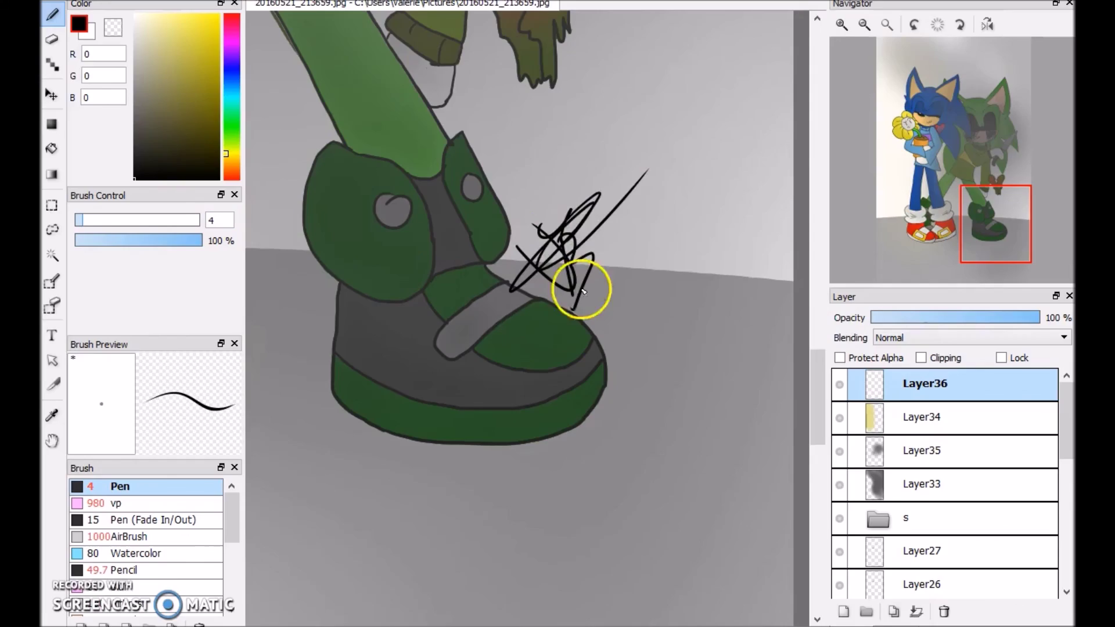